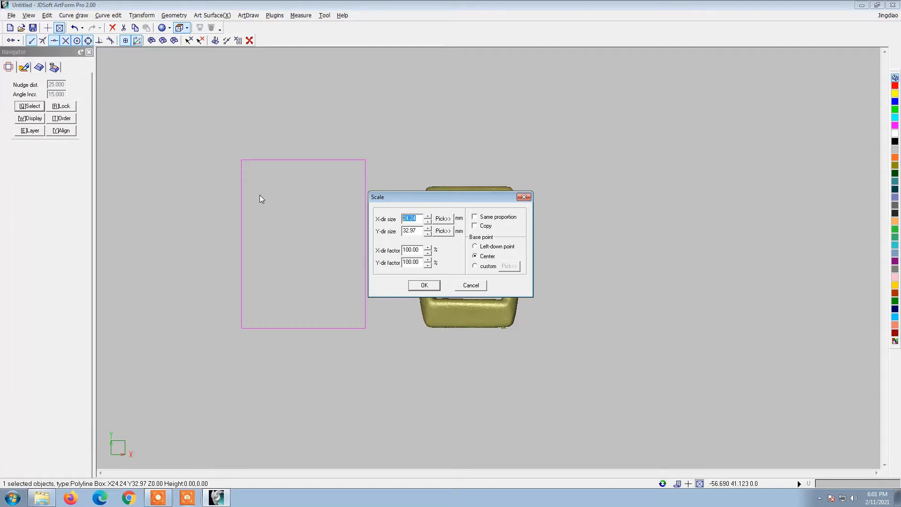
Scale the rectangle to 20.20 mm wide and 27.50 mm high about its center
type("20")
key("Tab")
type("2")
key("Return")
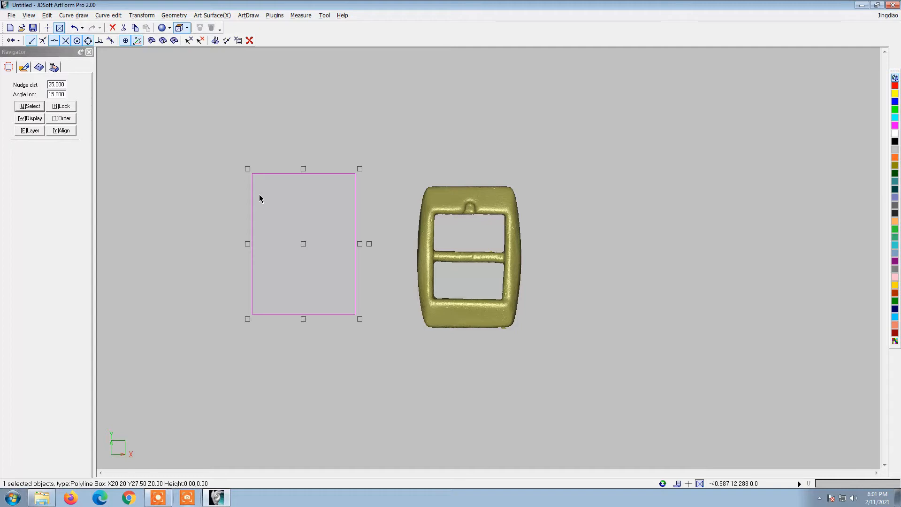
Align the rectangle to the buckle mesh's center, both horizontally and vertically
left_click(61, 130)
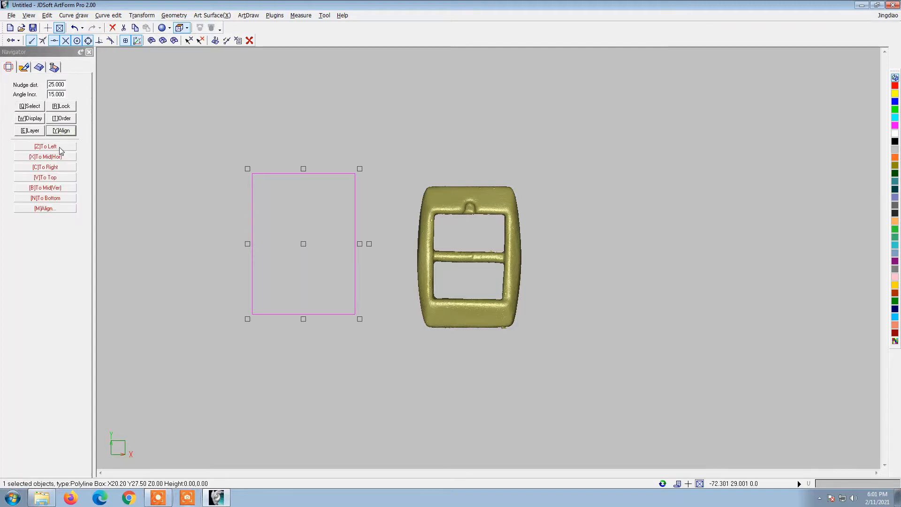
left_click(56, 157)
left_click(422, 221)
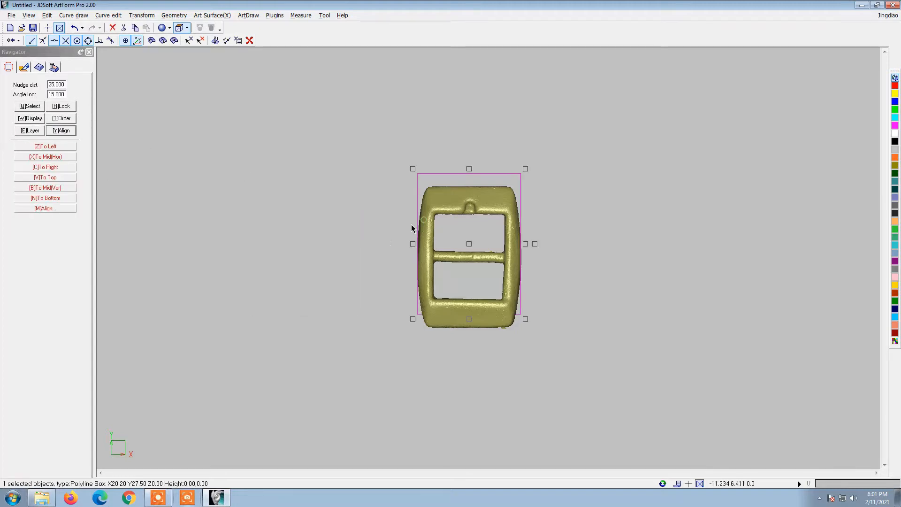
left_click(58, 187)
left_click(428, 248)
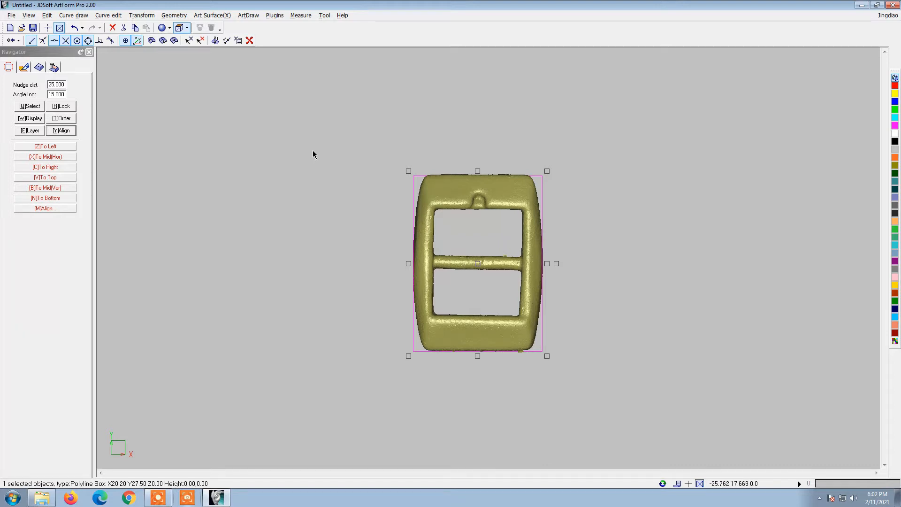
In the 3D environment, scale the buckle mesh non-uniformly so its Z dimension is 4.5 mm
left_click(40, 66)
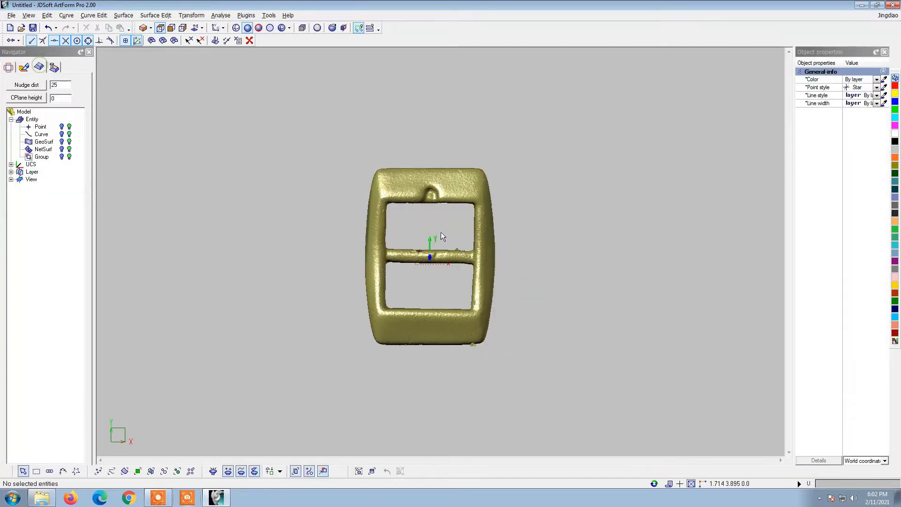
left_click(416, 184)
left_click(192, 15)
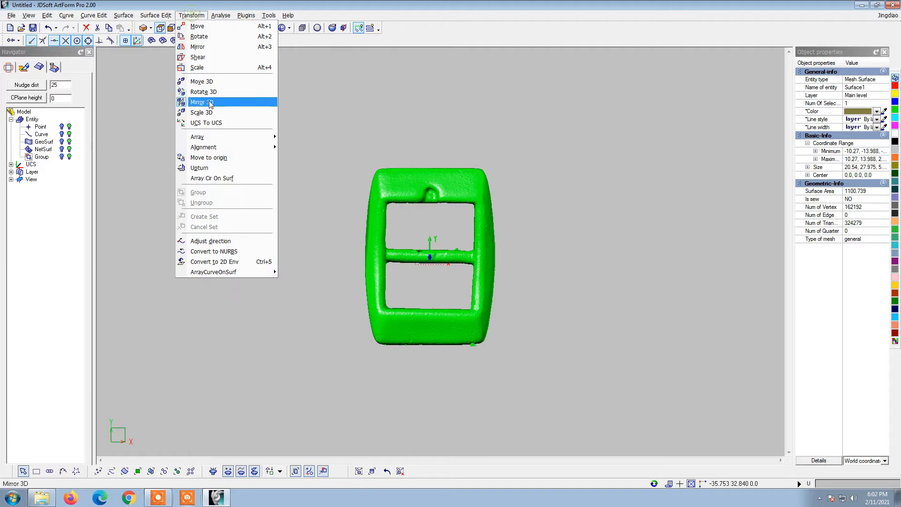
left_click(213, 103)
left_click(27, 151)
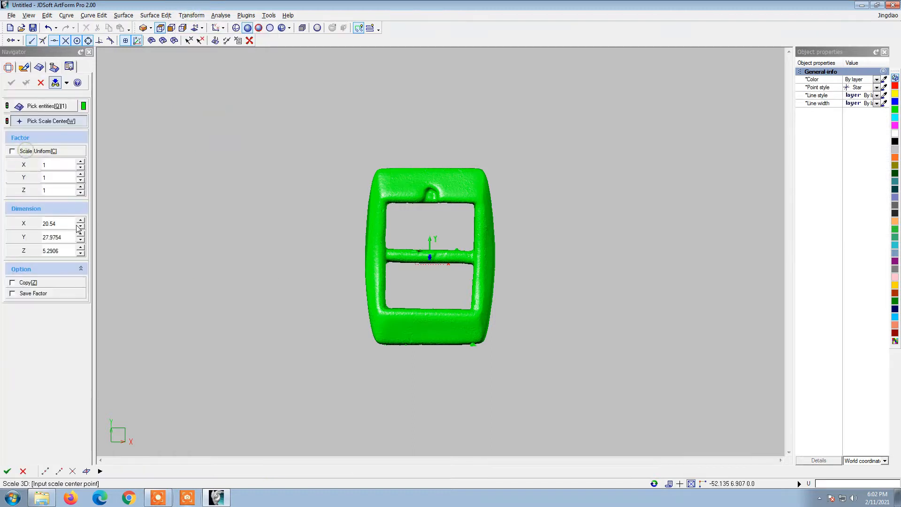
left_click(66, 251)
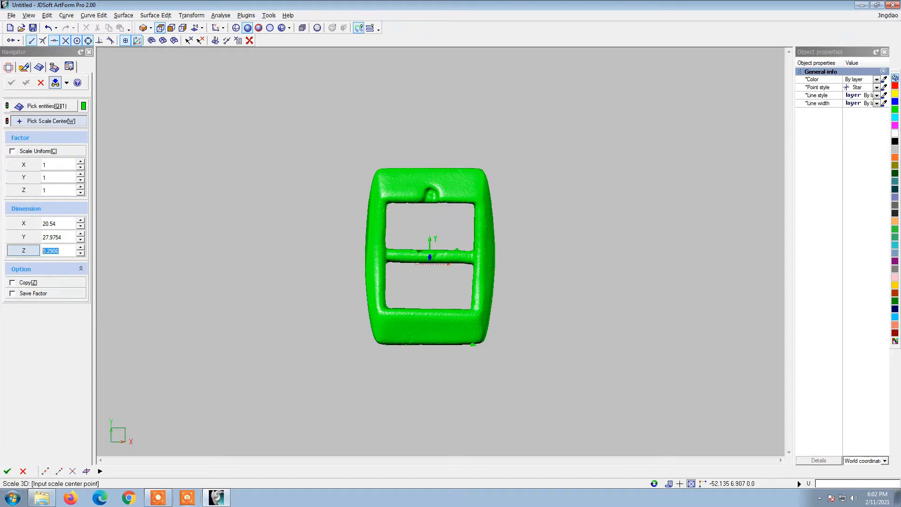
type("4.5")
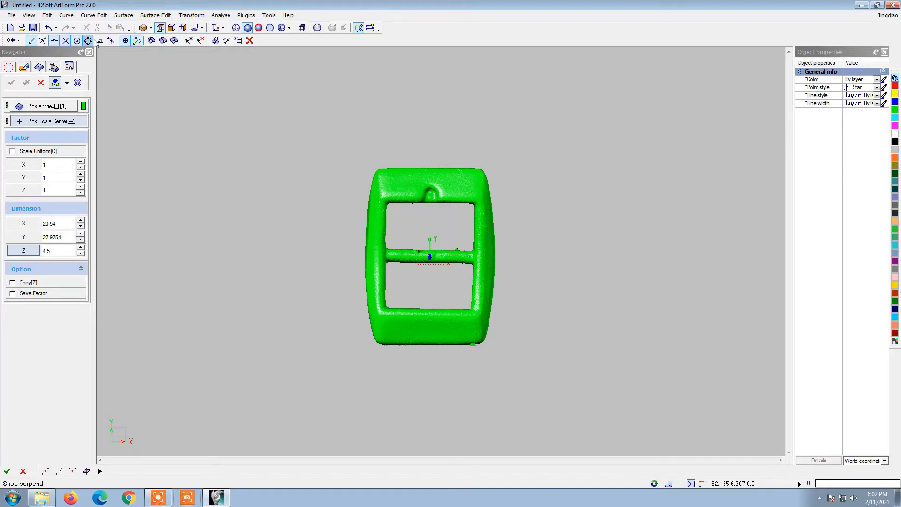
left_click(7, 470)
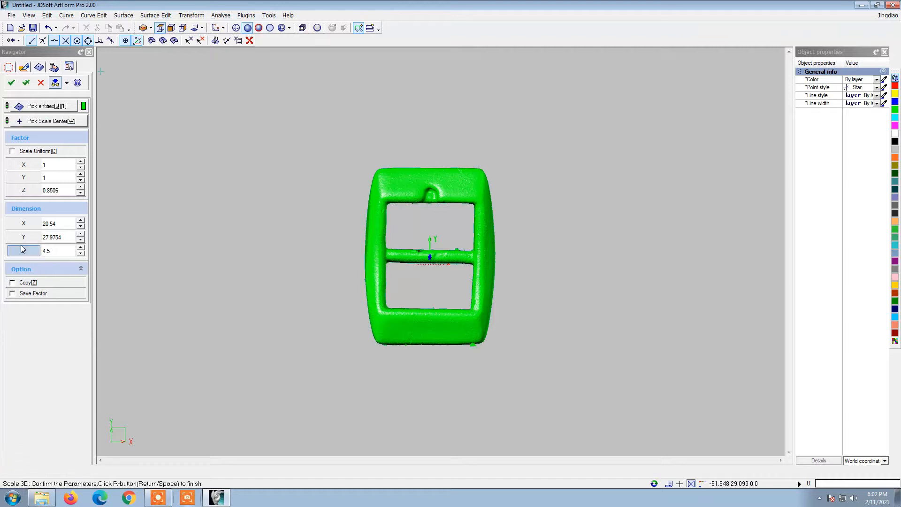
left_click(11, 83)
left_click(407, 319)
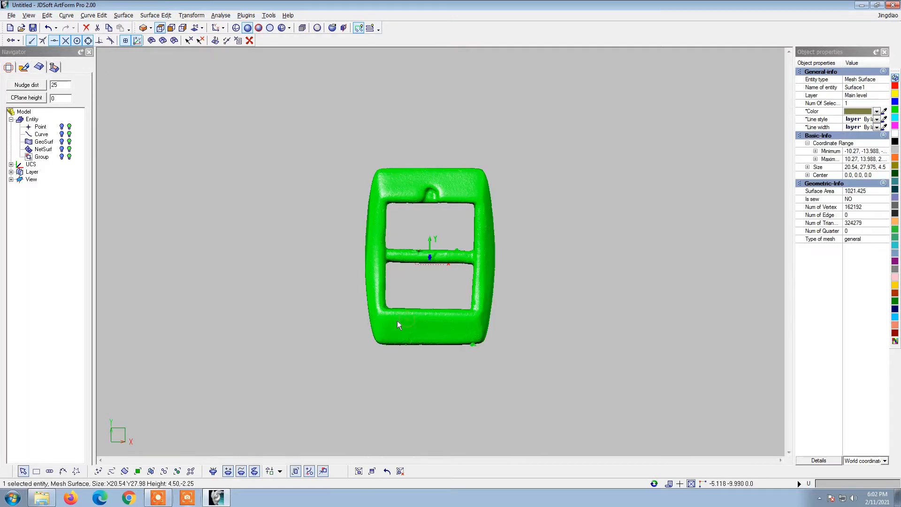
Convert the rescaled buckle mesh to the 2D environment
scroll(289, 224, "down", 3)
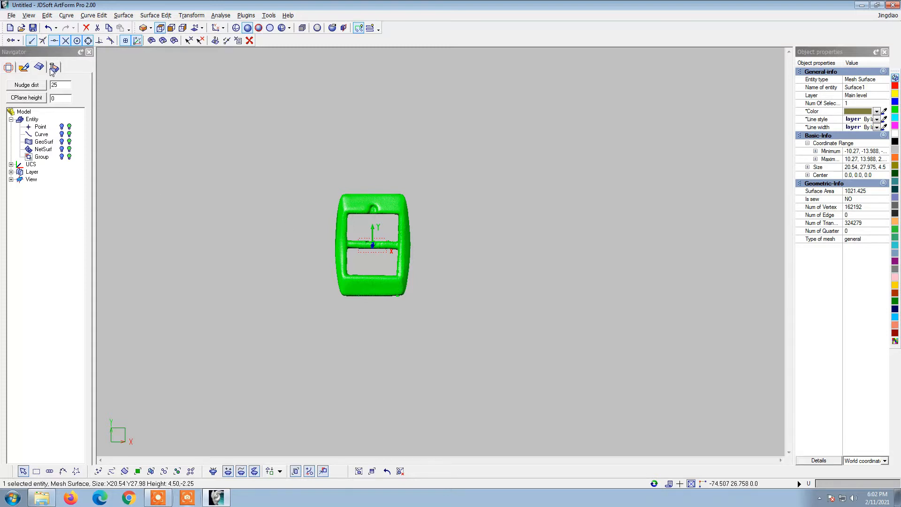
left_click(8, 67)
scroll(402, 246, "up", 2)
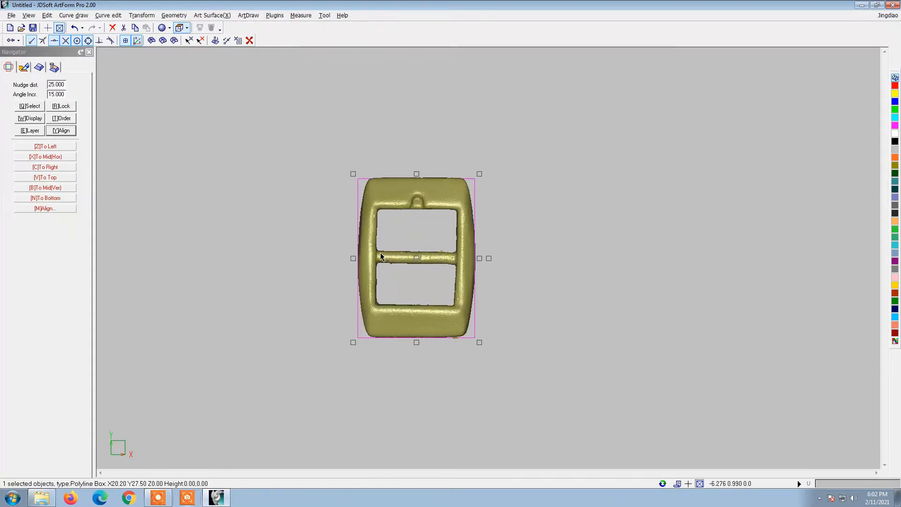
left_click(40, 68)
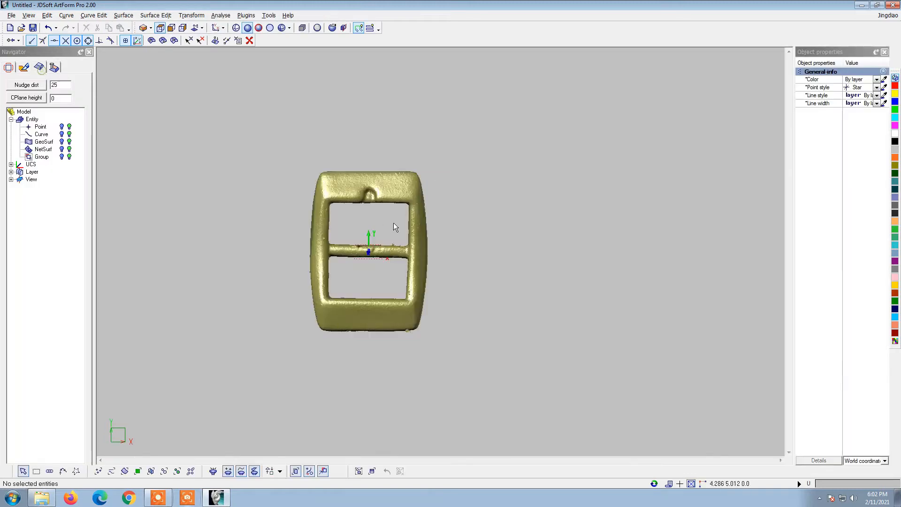
left_click(353, 250)
left_click(192, 15)
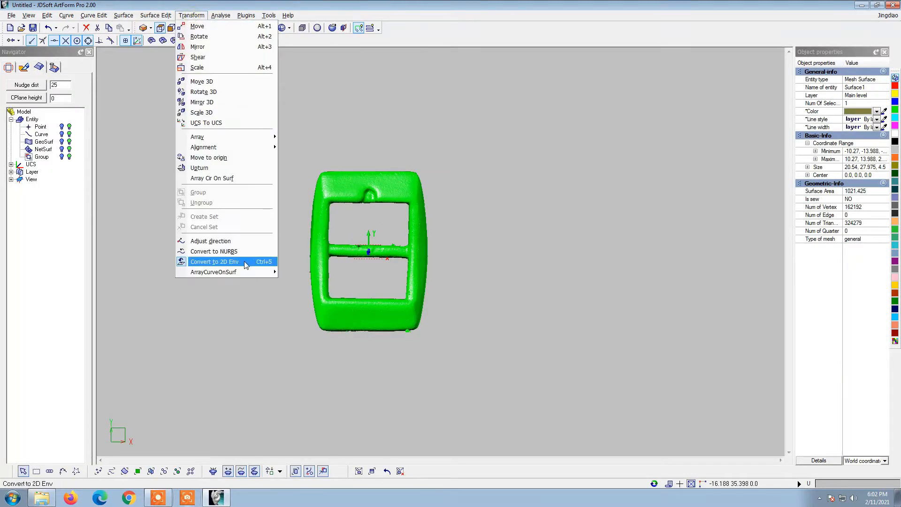
left_click(216, 257)
left_click(11, 82)
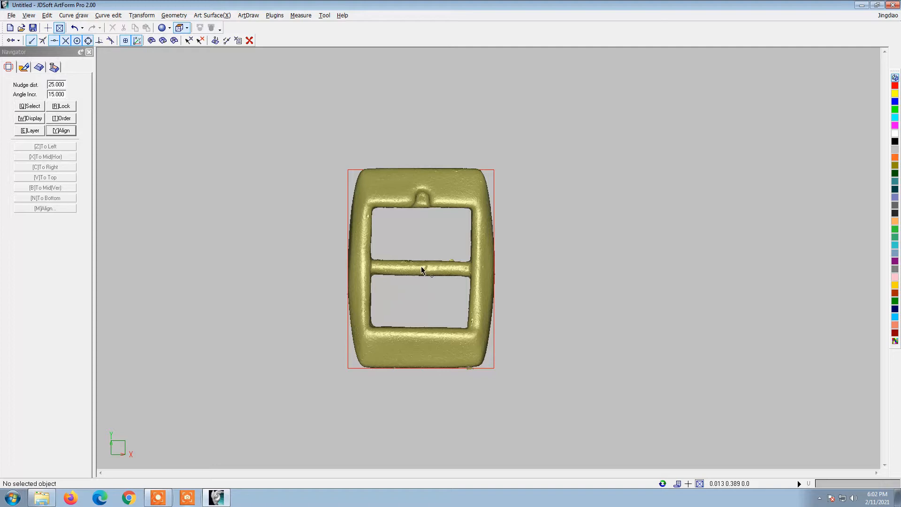
Draw a vertical center line through the rectangle's midpoints and extend it past both ends to about 41.8 mm long
key("l")
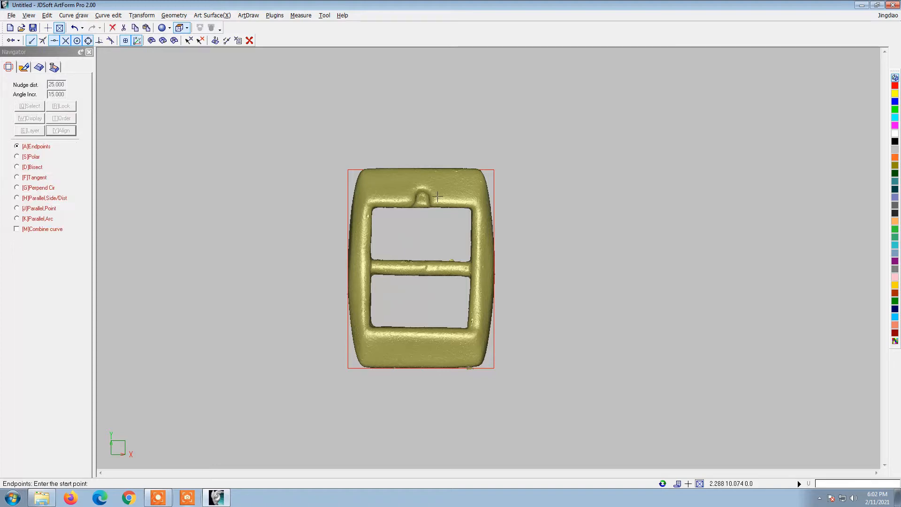
left_click(423, 169)
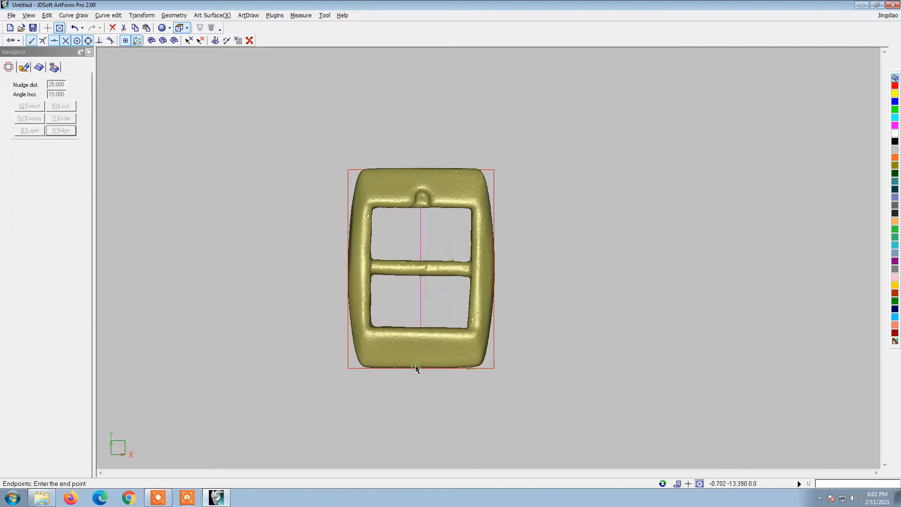
left_click(415, 368)
left_click_drag(420, 165, 420, 113)
scroll(414, 176, "down", 5)
scroll(431, 205, "up", 4)
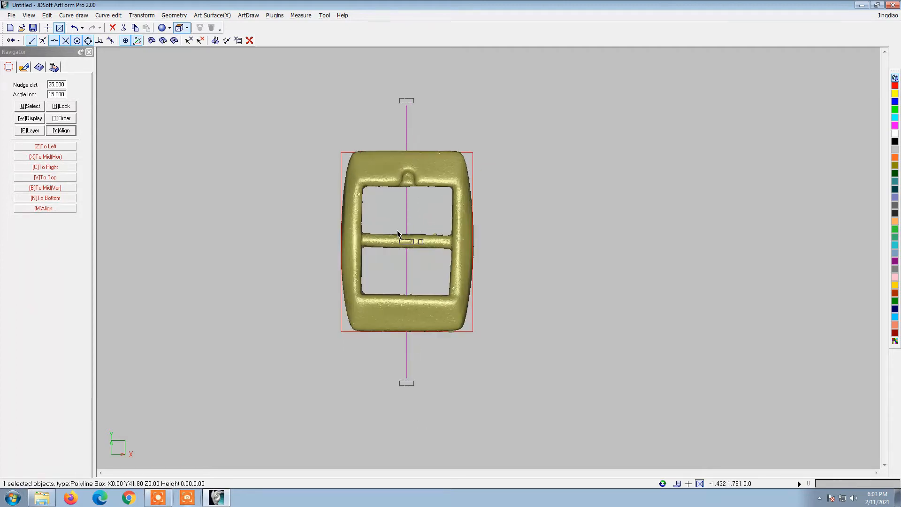
scroll(394, 232, "up", 1)
key("Escape")
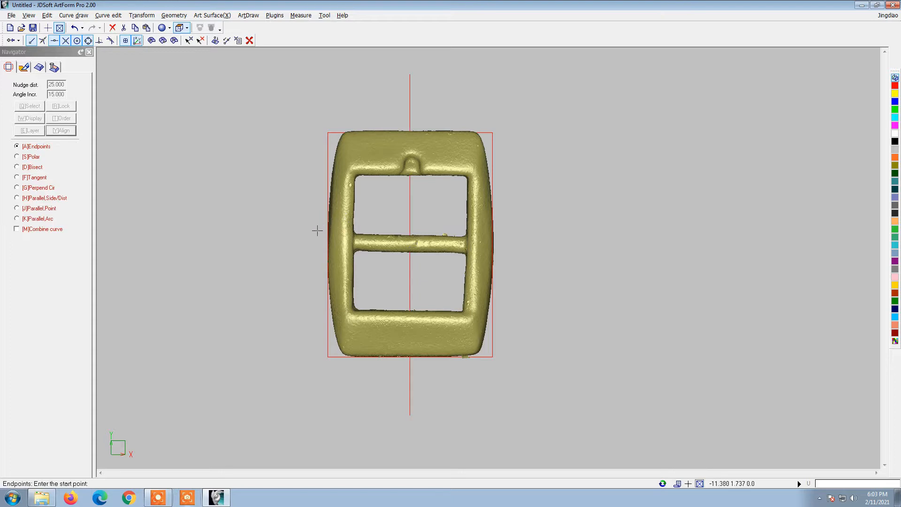
Draw a horizontal center line between the rectangle's side midpoints and extend it beyond both sides of the buckle
left_click(328, 244)
left_click(491, 244)
left_click_drag(323, 245, 288, 244)
Examine the buckle mesh's side profile and its position relative to the center lines
left_click(357, 166)
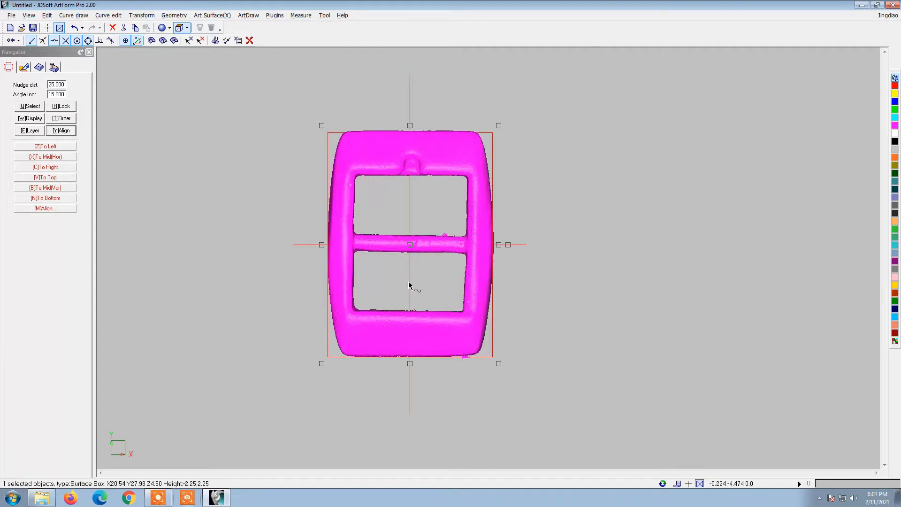
scroll(405, 167, "down", 3)
middle_click_drag(402, 169, 458, 122)
scroll(442, 243, "up", 4)
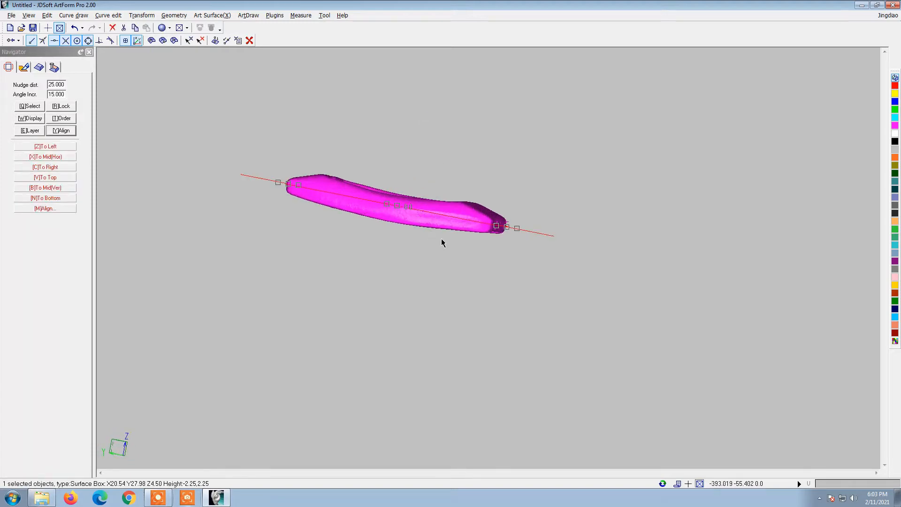
middle_click_drag(469, 233, 392, 261)
scroll(330, 229, "down", 3)
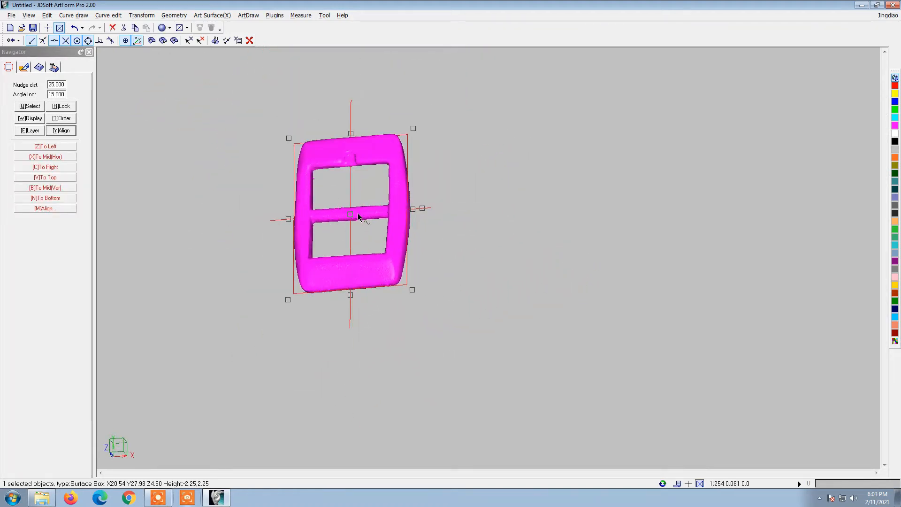
middle_click_drag(357, 213, 328, 145)
Draw a rectangle from the vertical center line's upper end enclosing the buckle's left half, and restore the top view
left_click(109, 15)
mouse_move(74, 15)
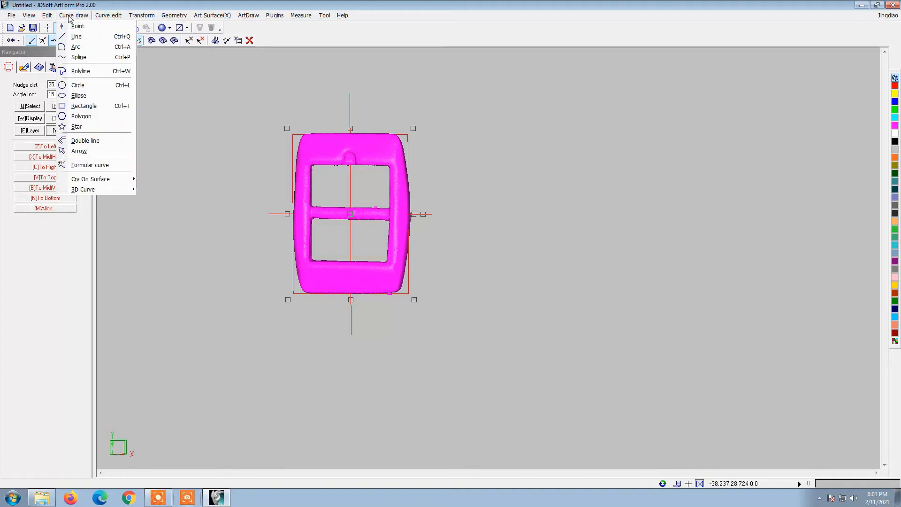
left_click(87, 106)
left_click(349, 92)
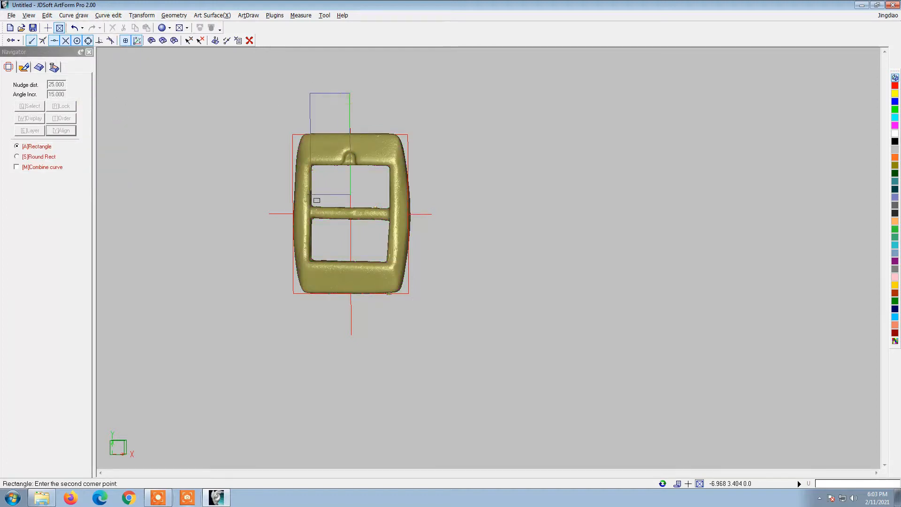
left_click(190, 318)
right_click(315, 309)
right_click(444, 319)
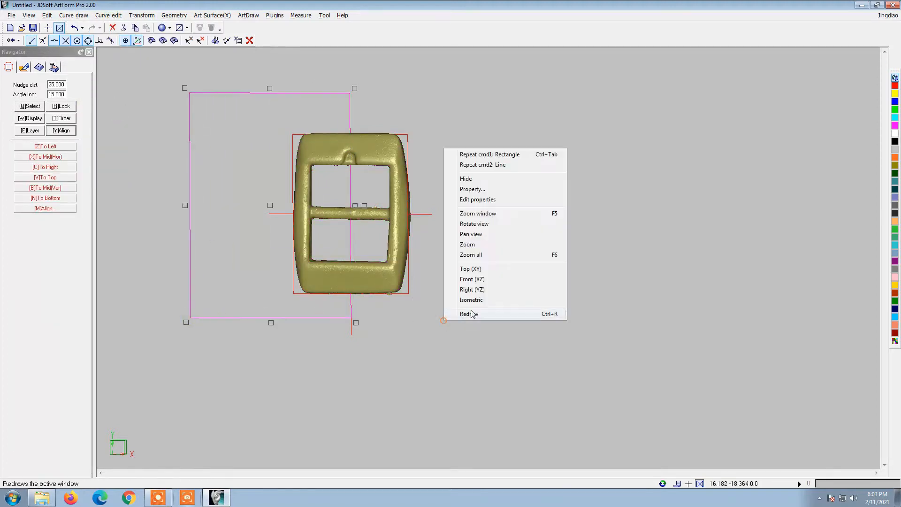
left_click(494, 271)
scroll(424, 230, "up", 2)
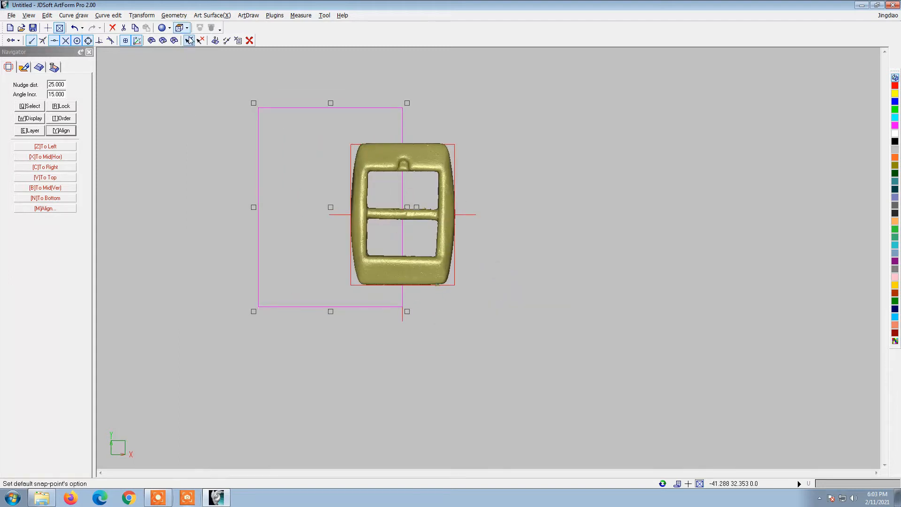
Trim the buckle mesh with the new rectangle as the loop, keeping the inside part
left_click(212, 15)
mouse_move(301, 123)
left_click(347, 134)
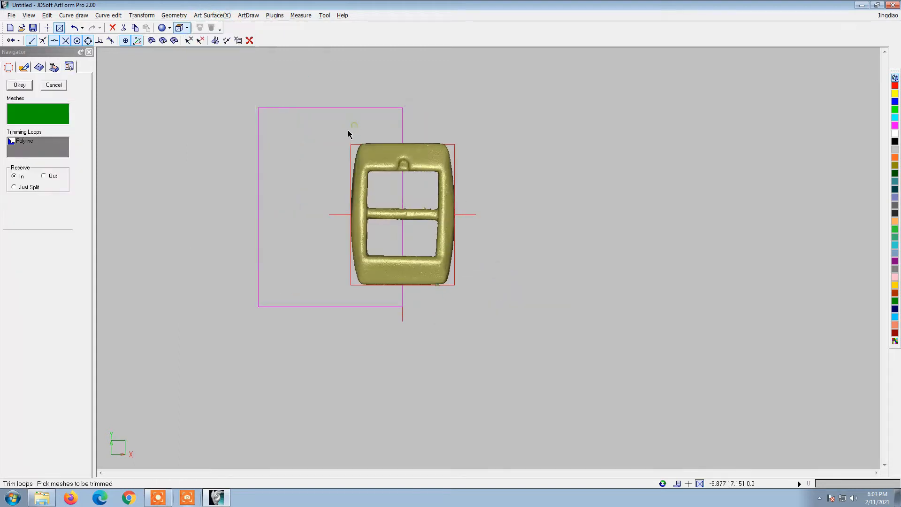
left_click(368, 164)
left_click(28, 85)
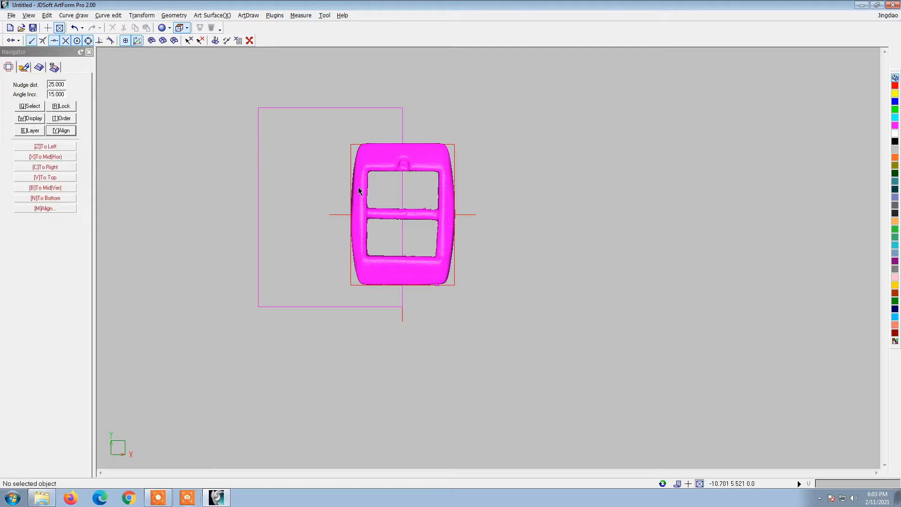
Convert the trimmed left half of the buckle to the 3D environment, keeping the original entities
scroll(363, 174, "up", 1)
left_click(362, 173)
scroll(363, 172, "down", 1)
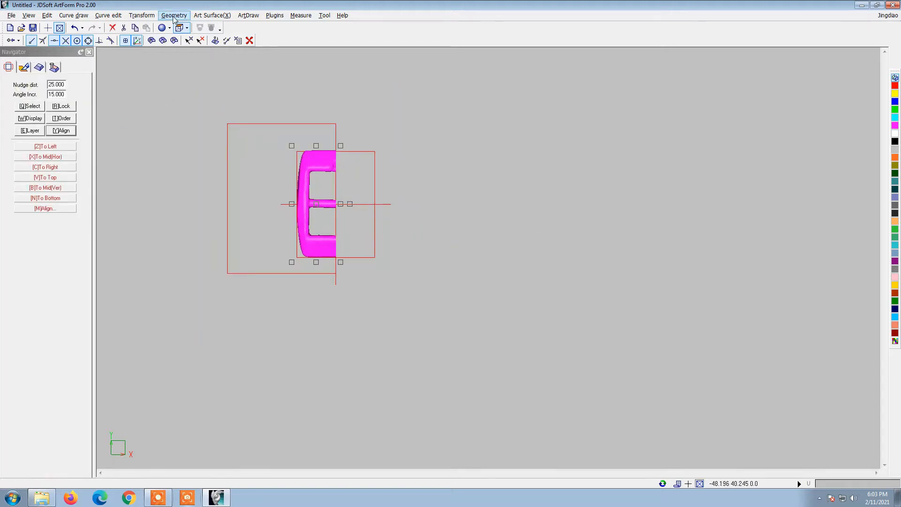
left_click(141, 15)
left_click(160, 270)
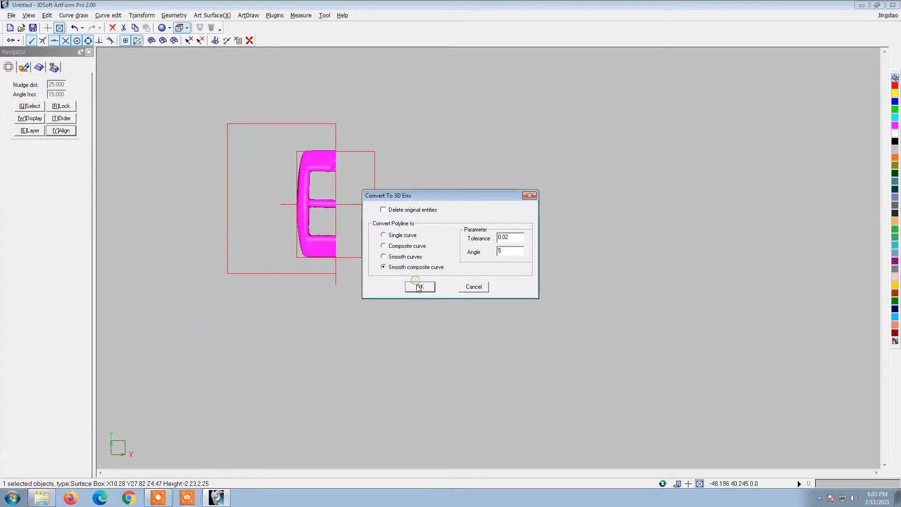
left_click(416, 284)
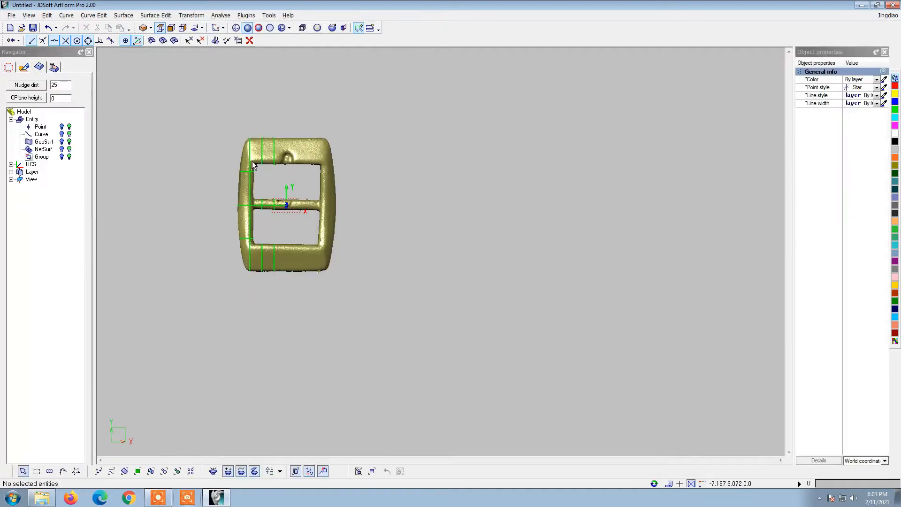
Rotate the trimmed left half 90° in 3D about the vertical center axis through the origin, without copying
left_click(263, 171)
left_click(289, 177)
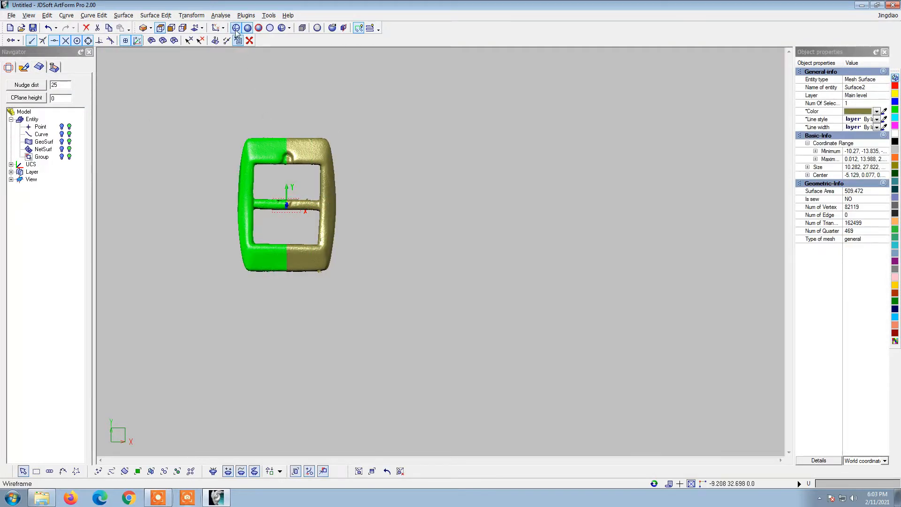
left_click(191, 15)
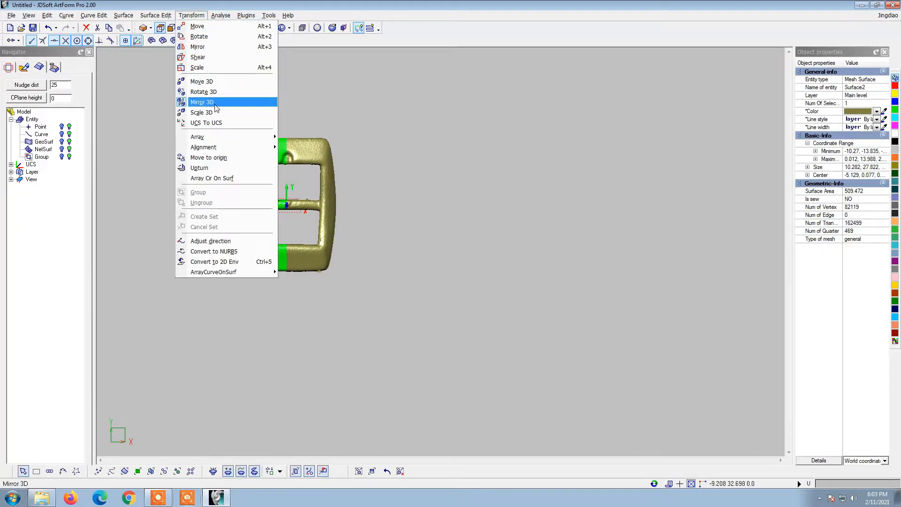
left_click(202, 92)
left_click(286, 205)
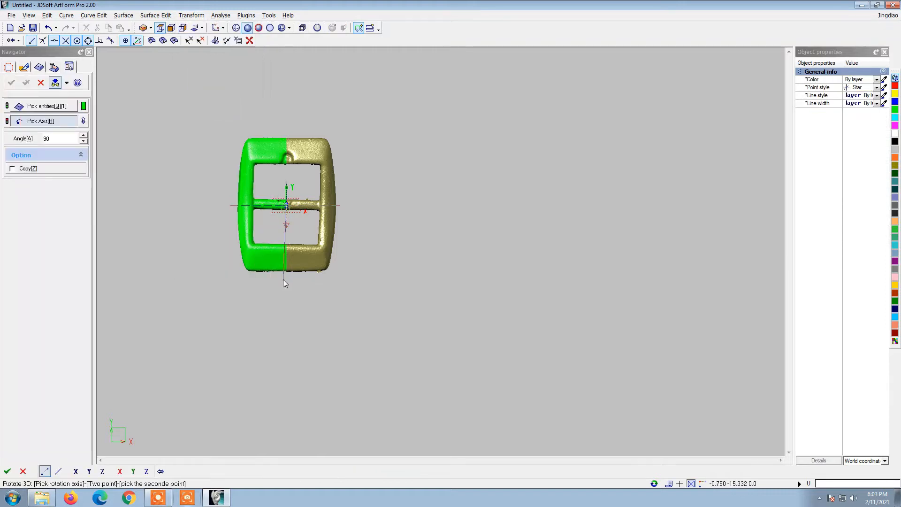
left_click(285, 284)
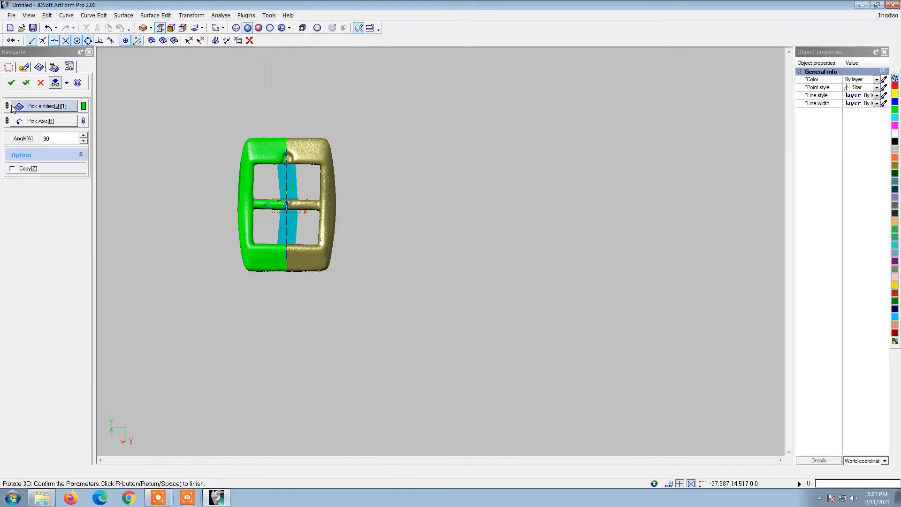
key("Return")
Convert the rotated buckle half to the 2D environment as a side view
scroll(281, 193, "up", 2)
left_click(299, 179)
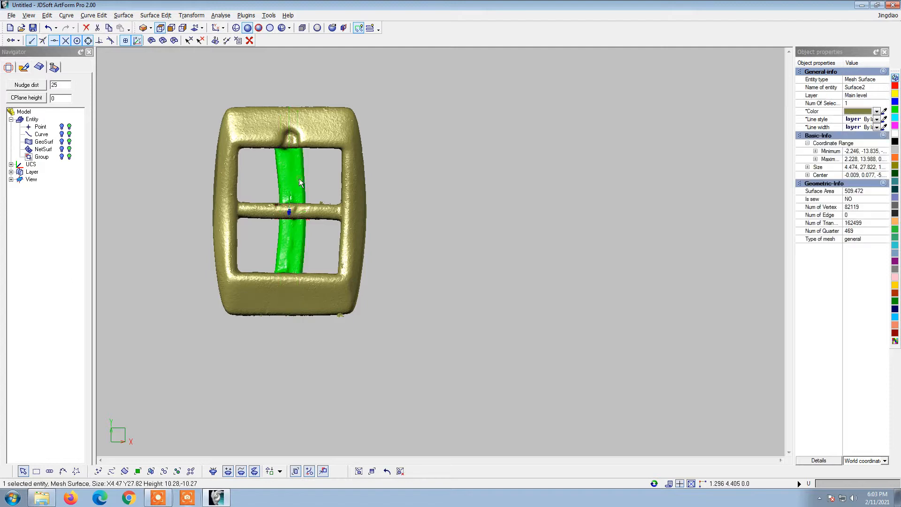
left_click(192, 15)
left_click(219, 262)
left_click(10, 83)
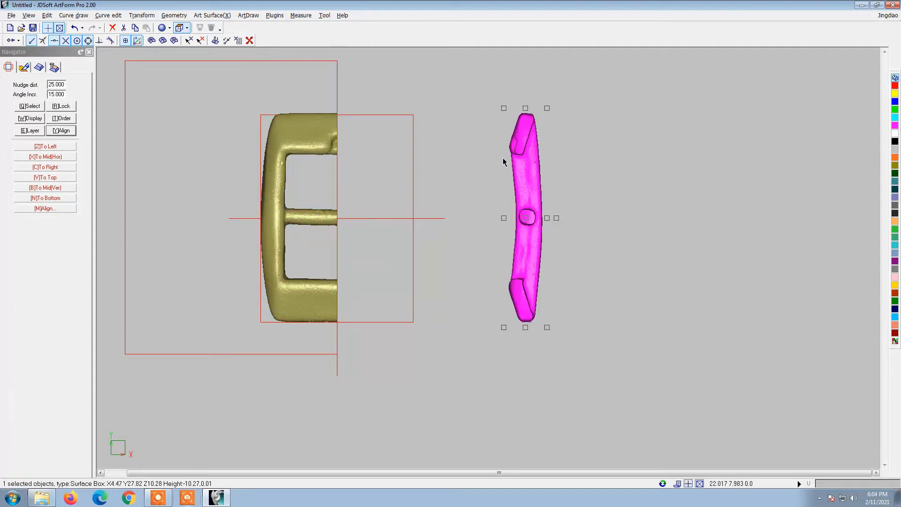
key("l")
scroll(518, 160, "up", 1)
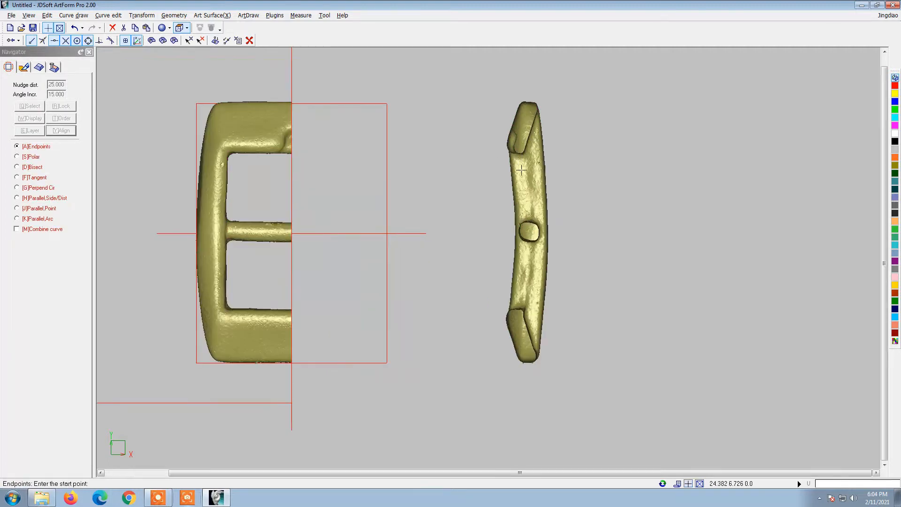
key("Escape")
Flip the buckle's side-view mesh left to right with the vertical mirror, without copying
left_click(524, 185)
left_click(142, 15)
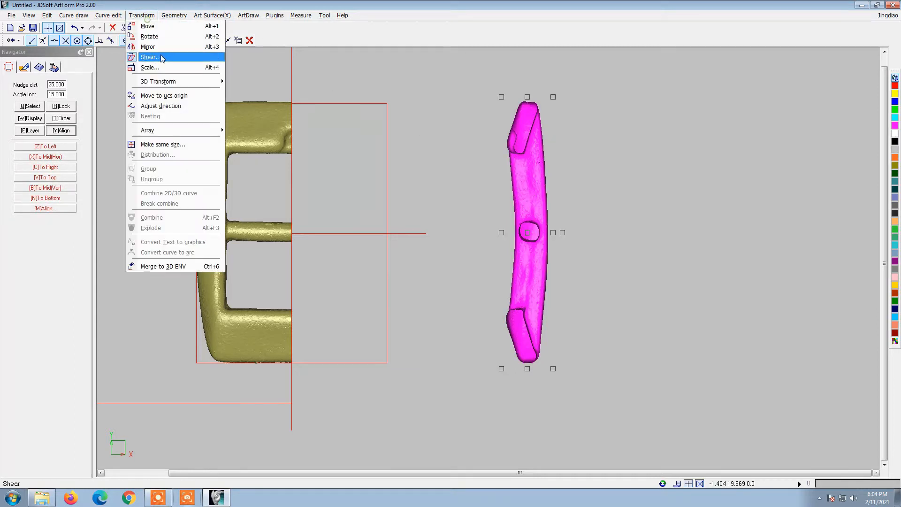
left_click(148, 47)
left_click(47, 157)
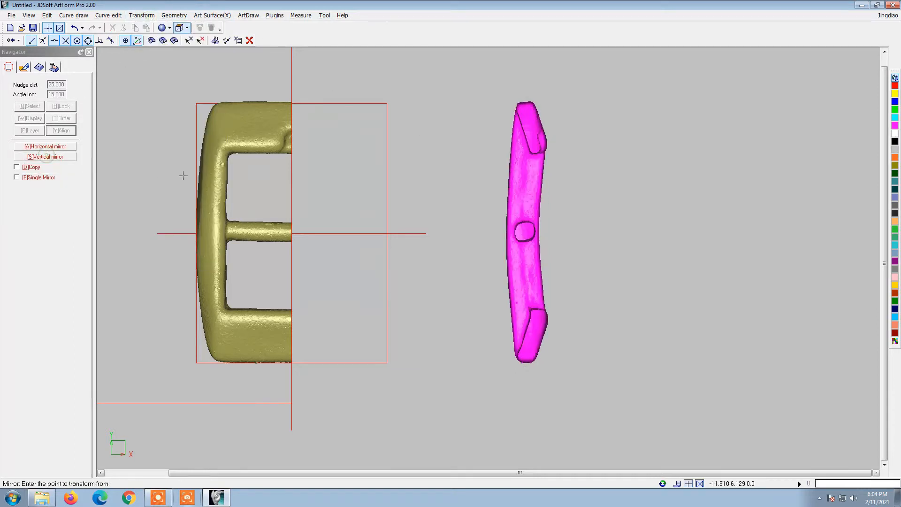
right_click(492, 181)
scroll(305, 143, "down", 2)
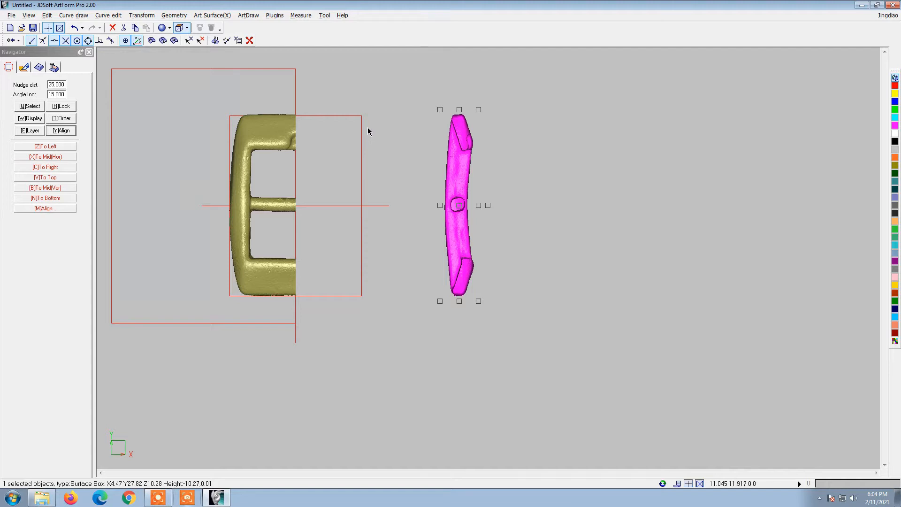
Draw two horizontal lines from the bounding rectangle's upper and lower right corners across the side view, the lower about 34 mm long
key("space")
left_click(362, 115)
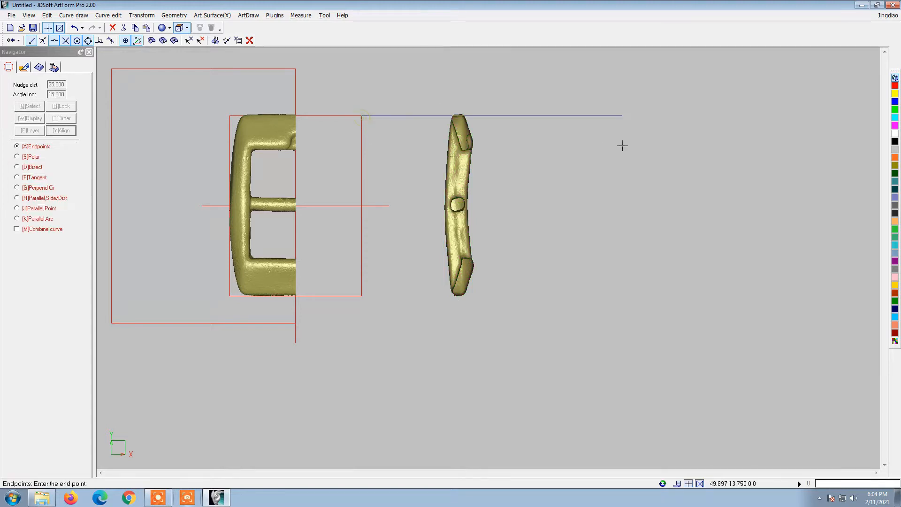
left_click(623, 143)
right_click(616, 148)
key("space")
left_click(362, 295)
left_click(590, 296)
right_click(590, 295)
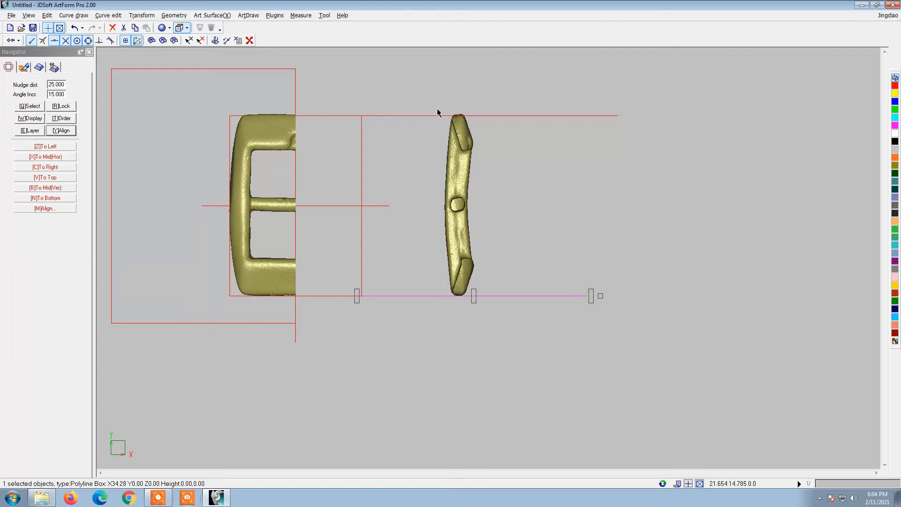
Draw a vertical line about 46 mm long beside the side view and align it to the side-view mesh's left edge
key("space")
left_click(437, 58)
left_click(441, 367)
right_click(462, 355)
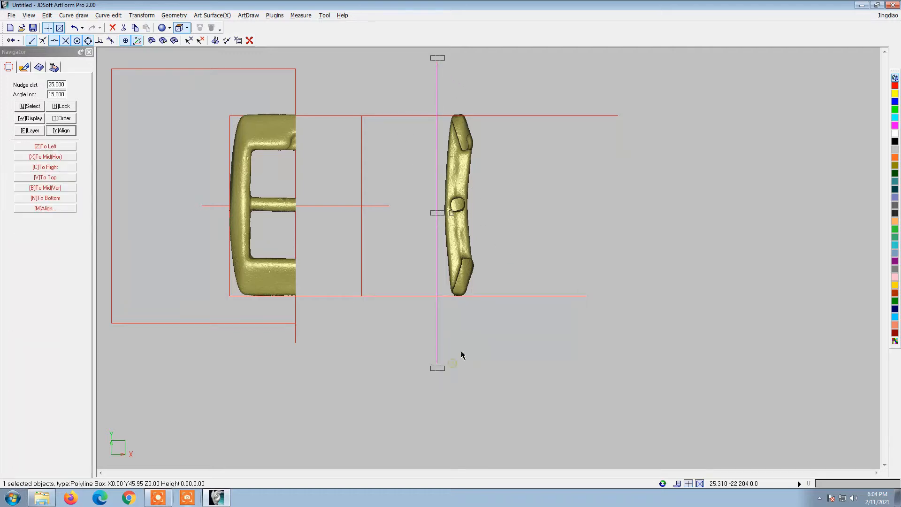
left_click(45, 146)
left_click(452, 186)
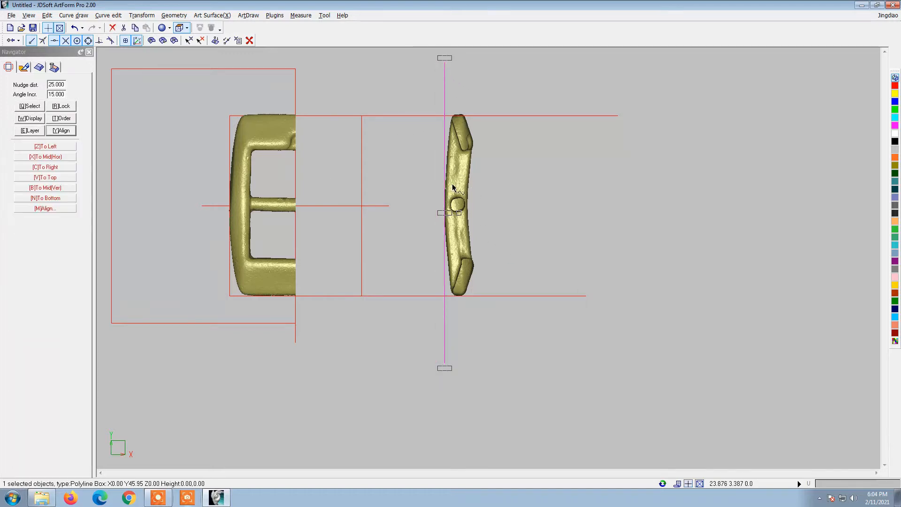
Copy the vertical line 25 mm to the right and align the copy to the side-view mesh's right edge
key("ctrl+Right")
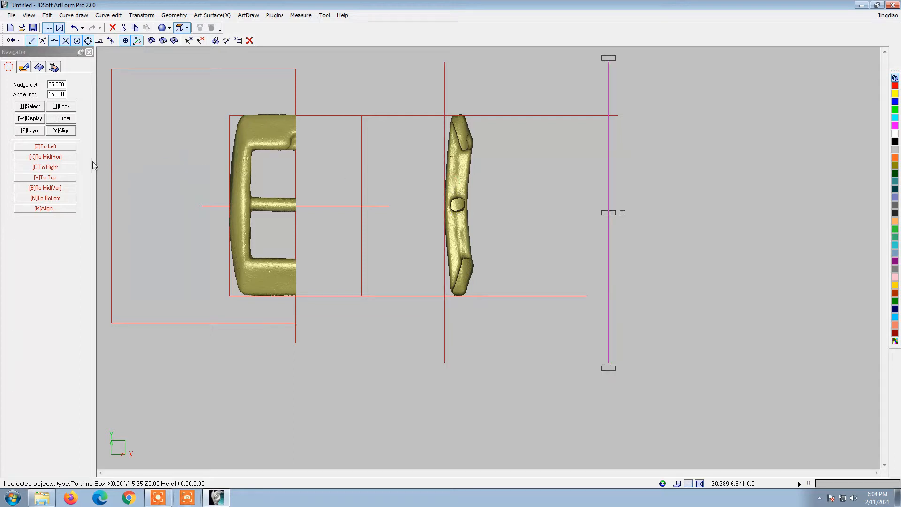
left_click(59, 170)
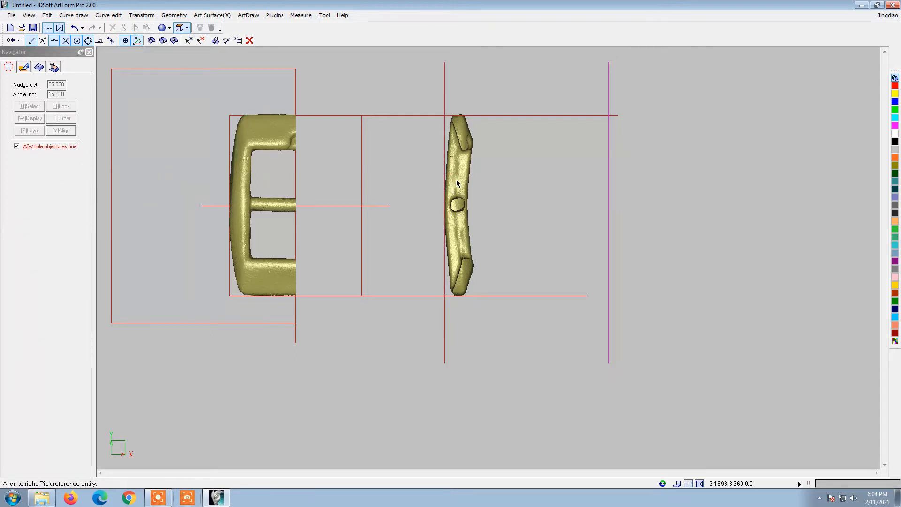
left_click(454, 183)
scroll(449, 137, "up", 1)
scroll(496, 251, "up", 2)
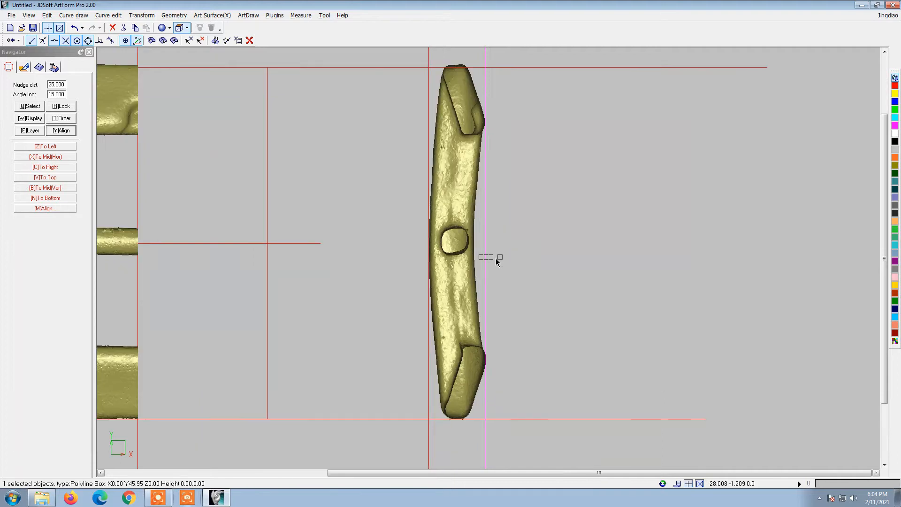
scroll(443, 242, "down", 2)
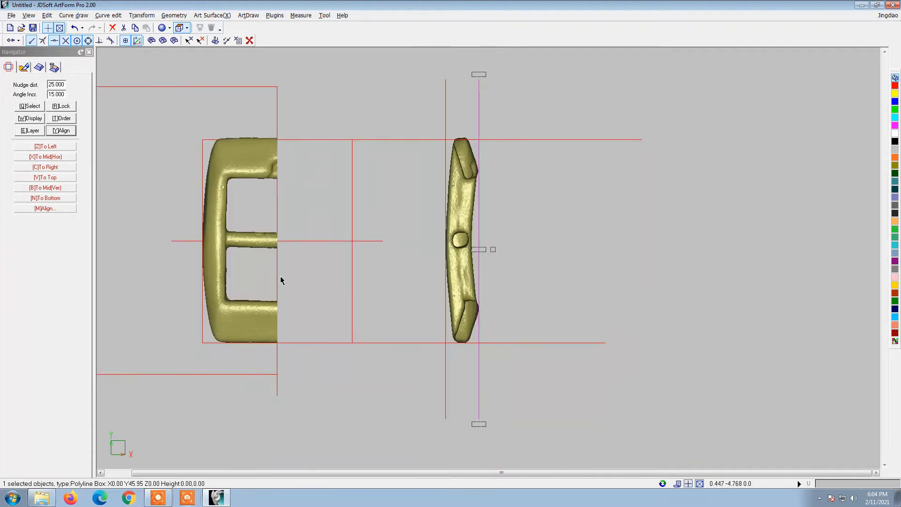
left_click(459, 318)
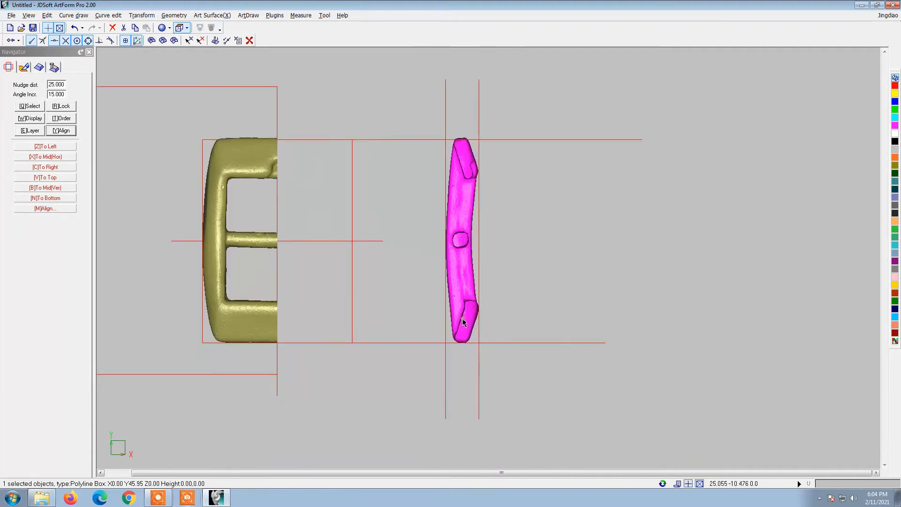
left_click(383, 241)
left_click(456, 230)
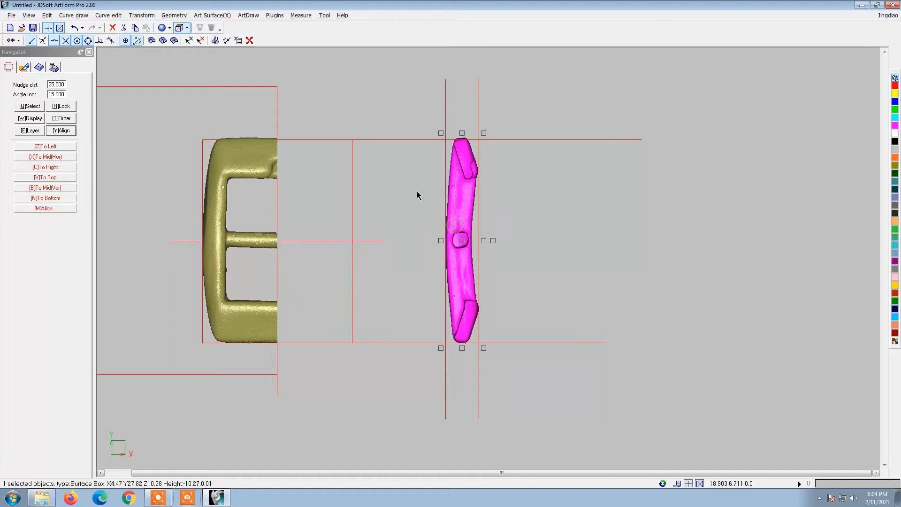
left_click(206, 15)
key("Escape")
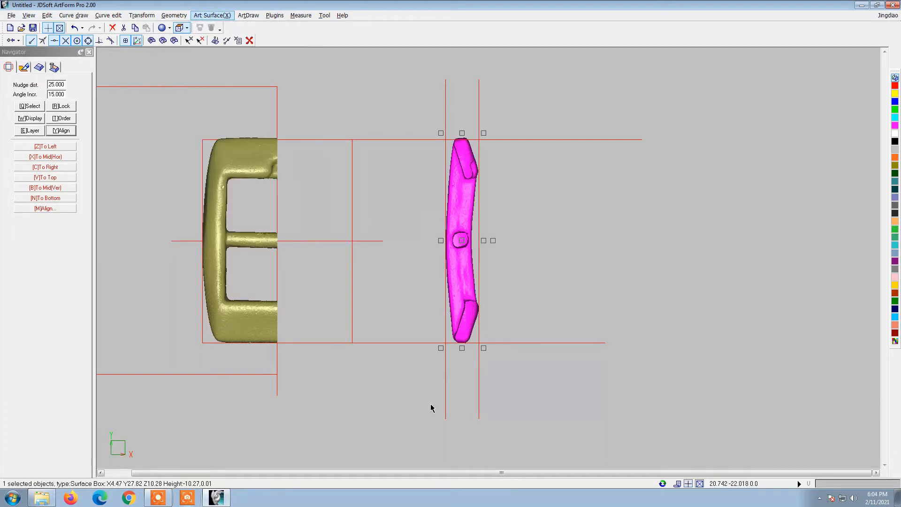
left_click(445, 396)
left_click(478, 396, "shift")
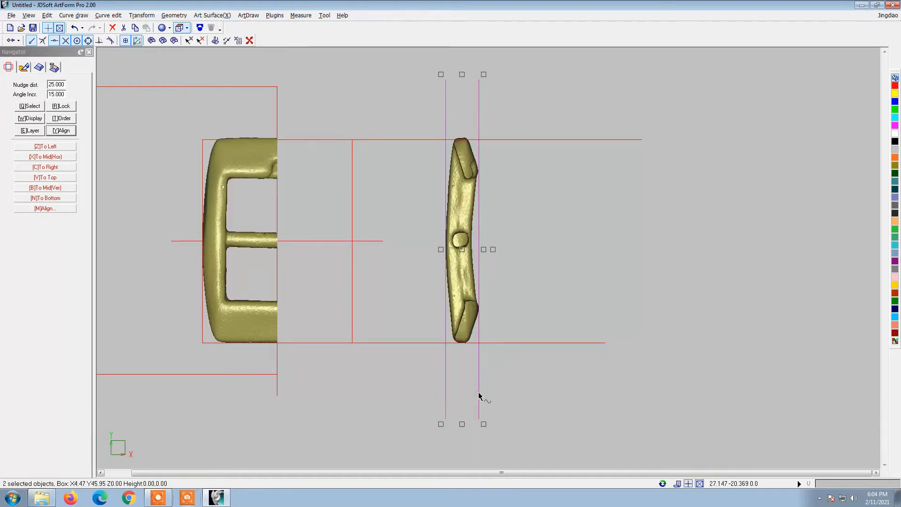
Mirror the front view's left half across the vertical center line with Copy enabled to form the full buckle
left_click(232, 172)
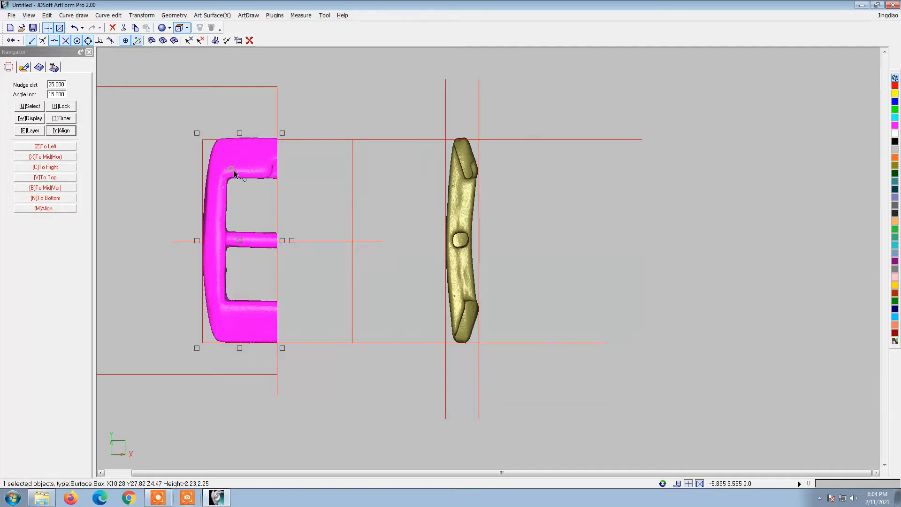
left_click(141, 16)
left_click(147, 44)
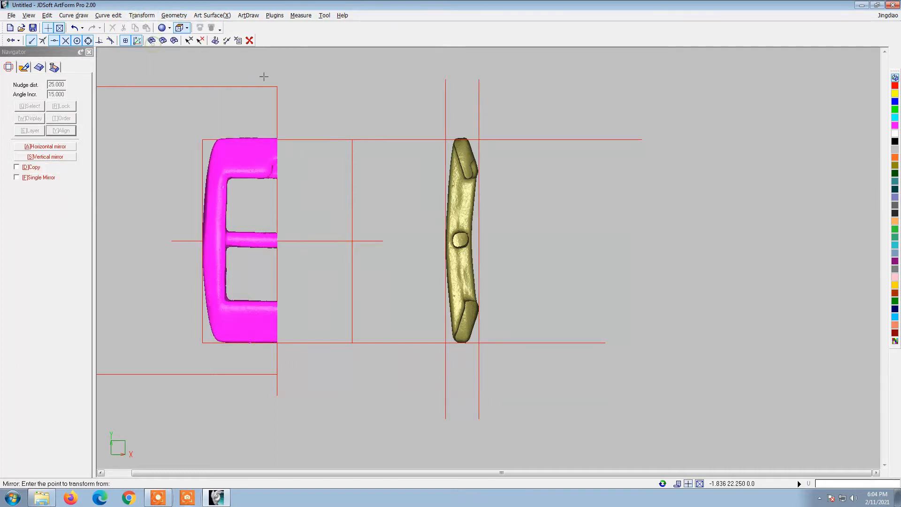
left_click(277, 87)
left_click(278, 140)
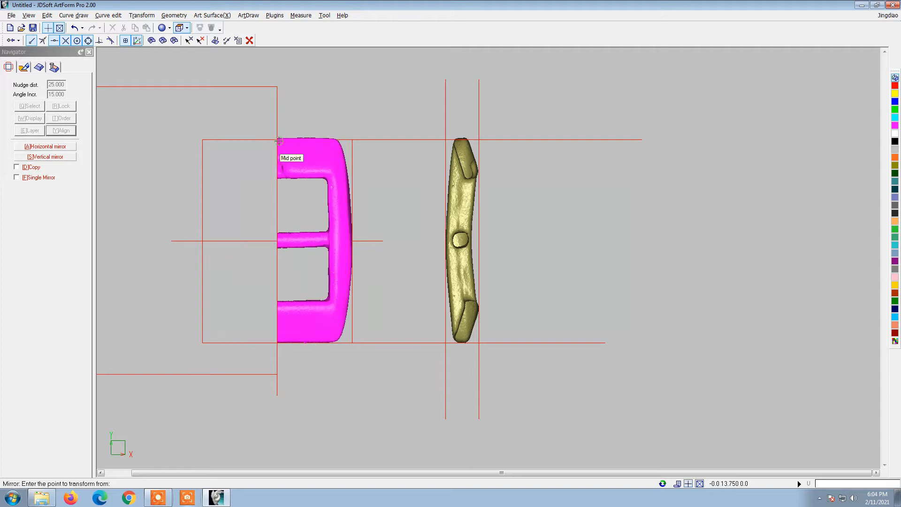
left_click(23, 167)
left_click(277, 395)
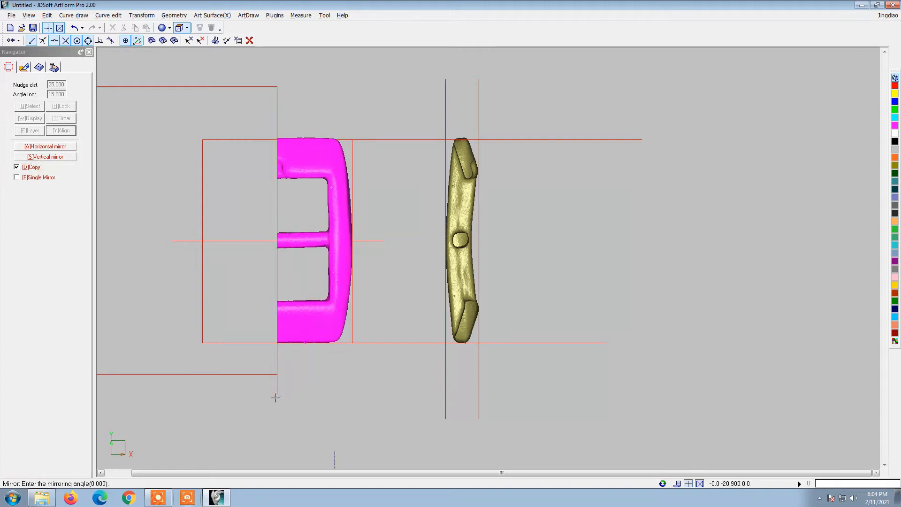
left_click(272, 364)
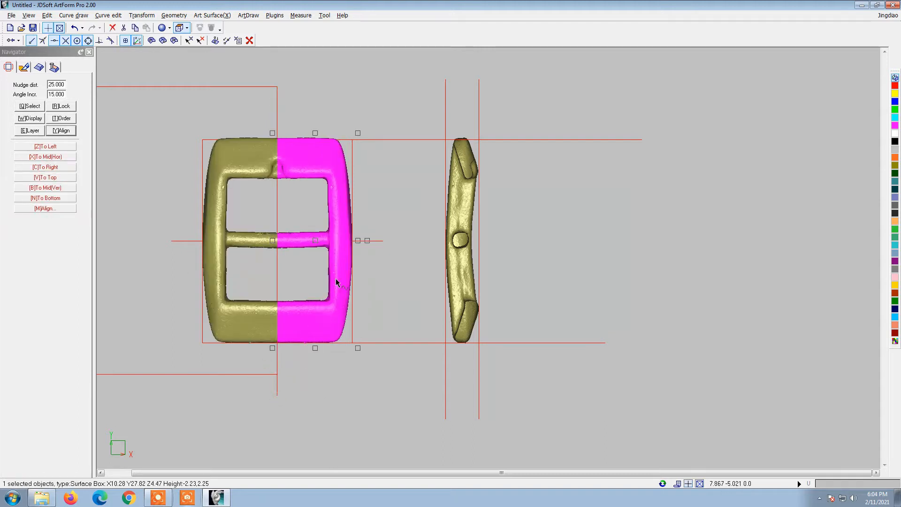
Select both halves of the mirrored buckle in the front view
left_click(382, 192)
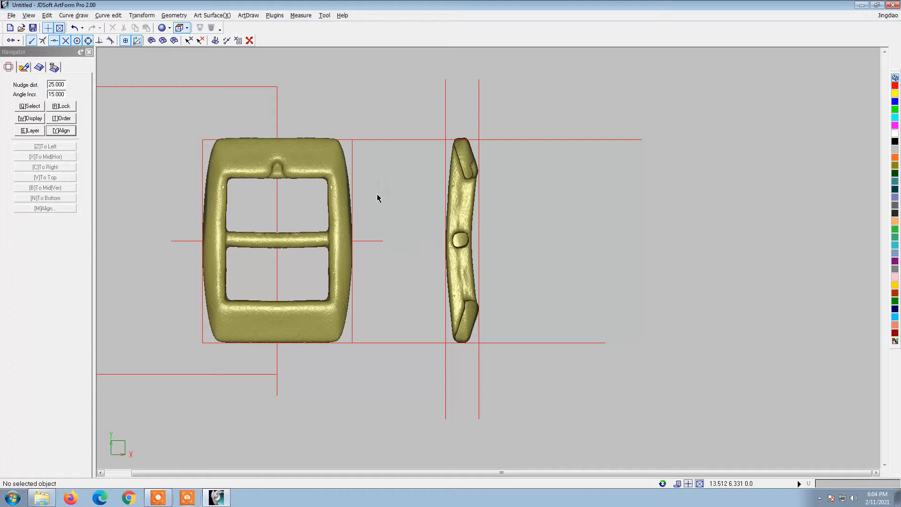
left_click(248, 325)
left_click(324, 317, "shift")
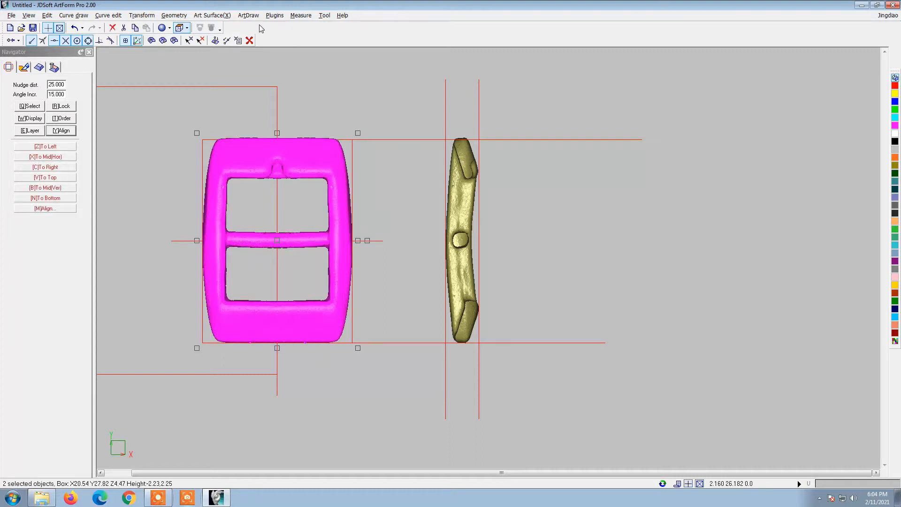
left_click(212, 15)
left_click(244, 196)
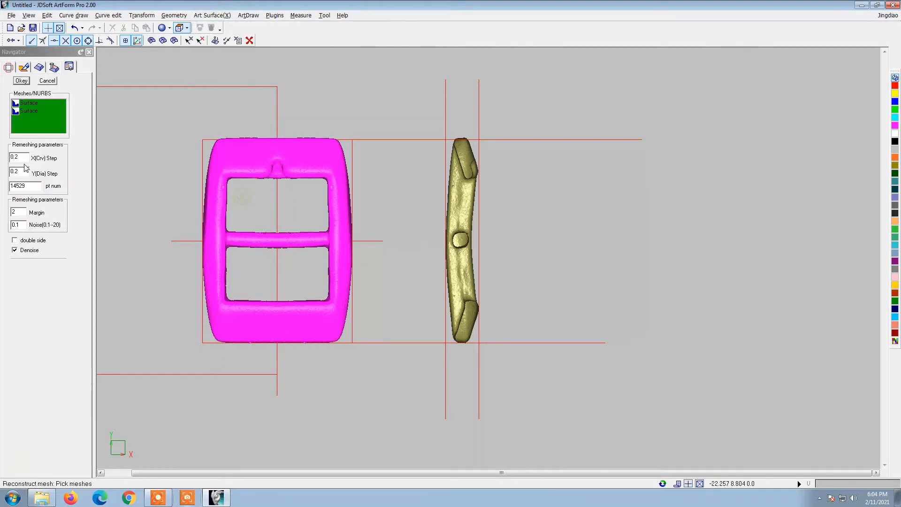
double_click(27, 158)
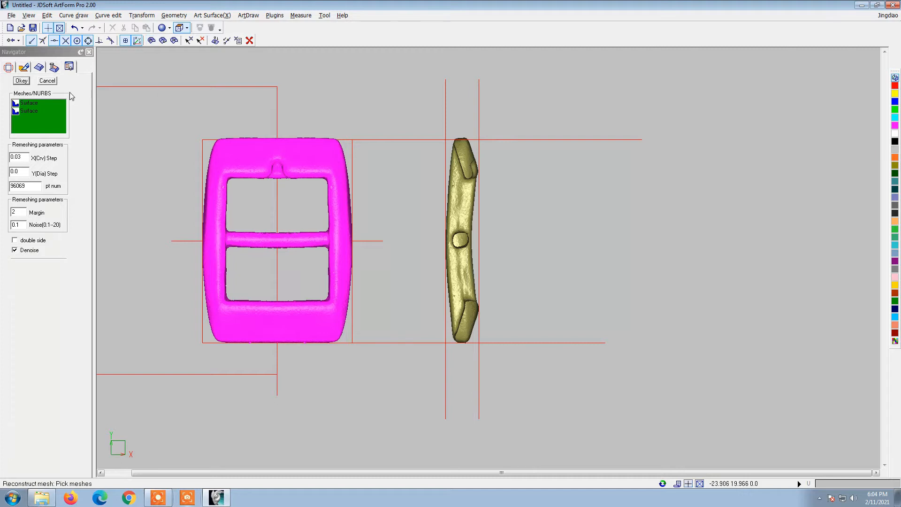
left_click(47, 81)
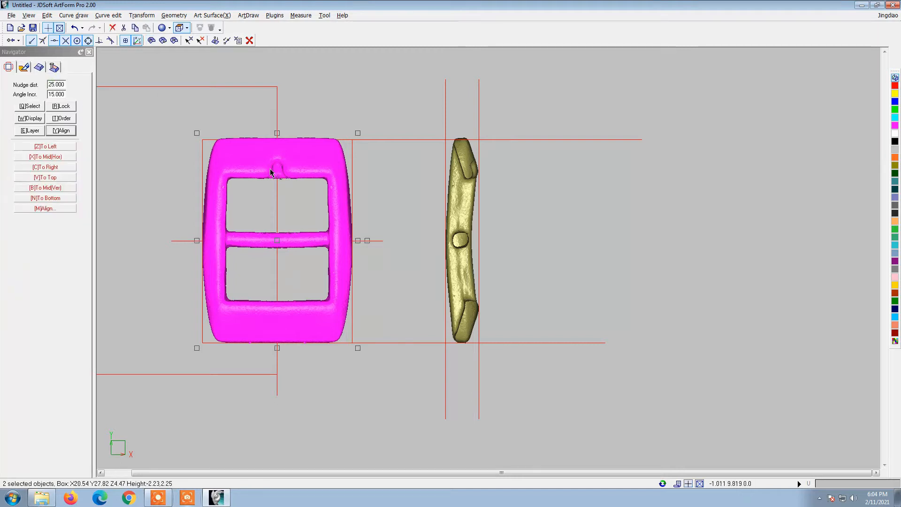
Copy the two buckle halves 25 mm downward and move the copy another 25 mm down, clear of the original
key("ctrl+Down")
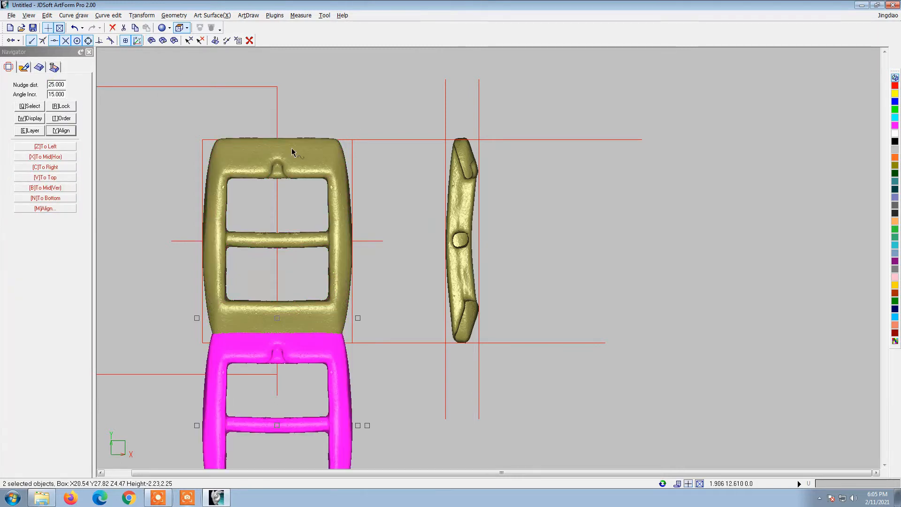
scroll(332, 103, "down", 4)
key("Down")
scroll(308, 140, "up", 2)
Reconstruct the two halves of the upper front-view buckle into a single mesh with an X step of 0.03
left_click(301, 137)
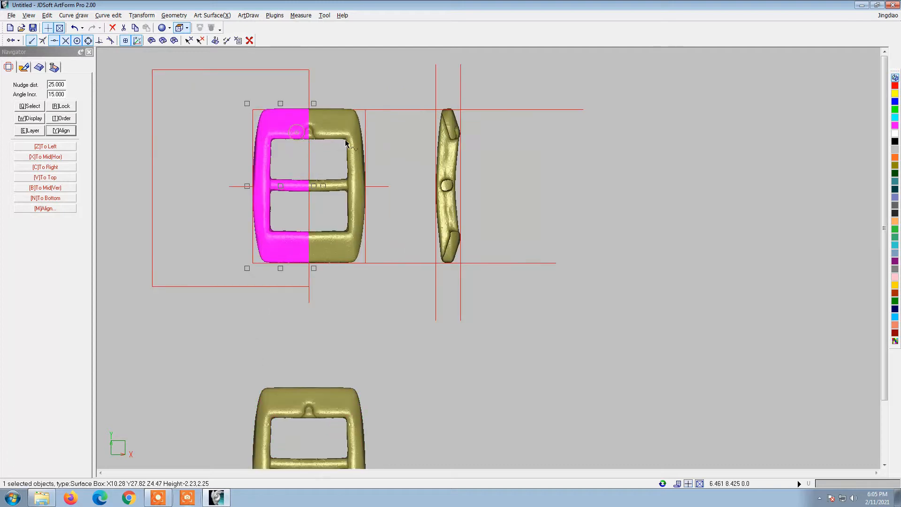
left_click(206, 18)
left_click(232, 195)
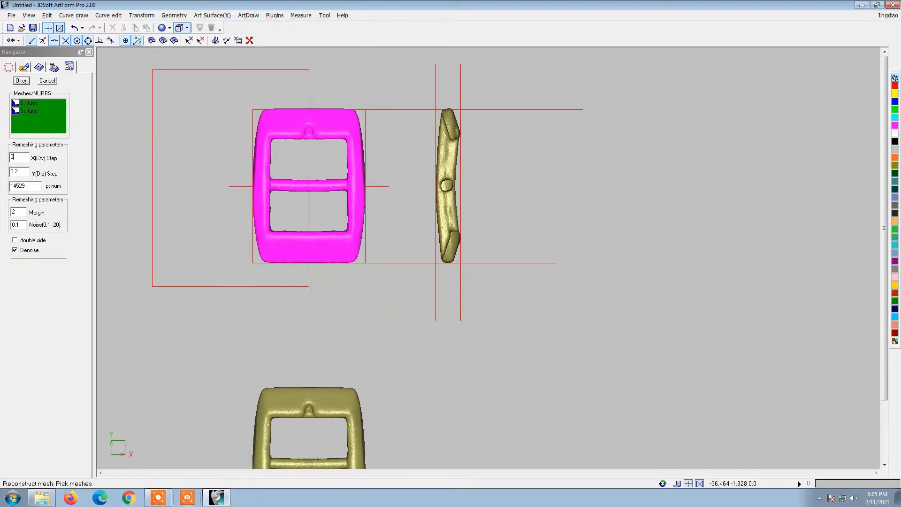
type(".03")
key("Tab")
key("Return")
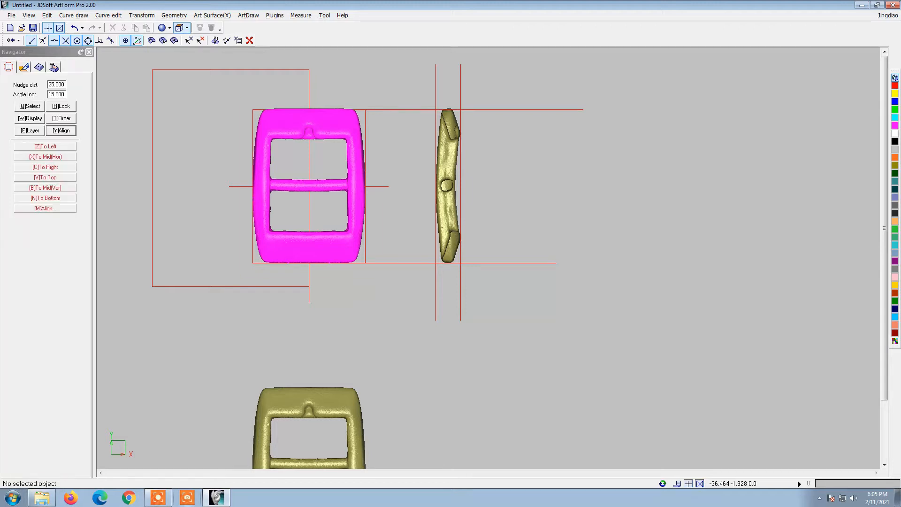
Apply full up-down feature symmetry to the reconstructed buckle in virtual sculpting, using its lower half as the source
left_click(288, 236)
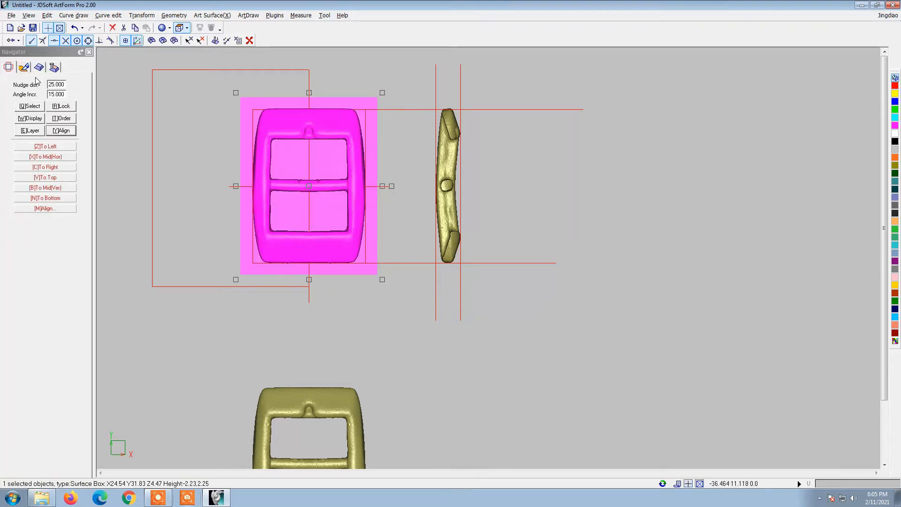
left_click(23, 67)
scroll(332, 185, "up", 1)
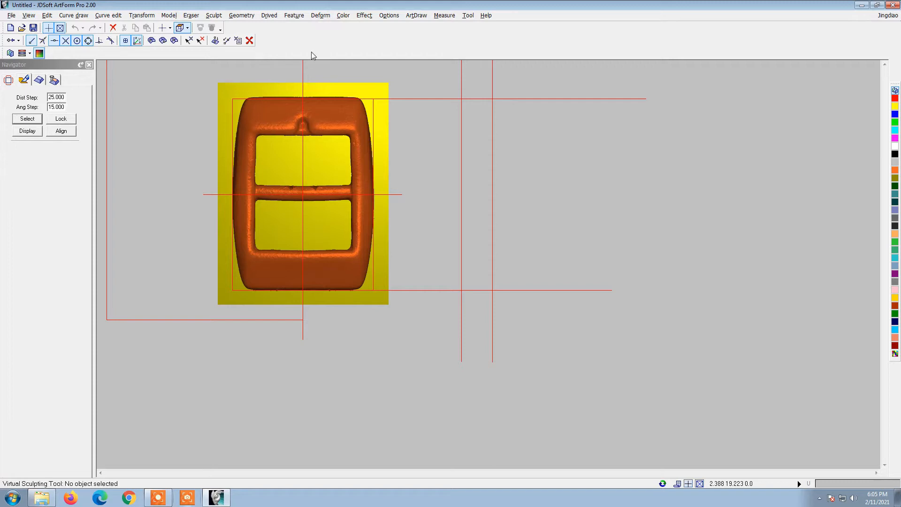
left_click(294, 15)
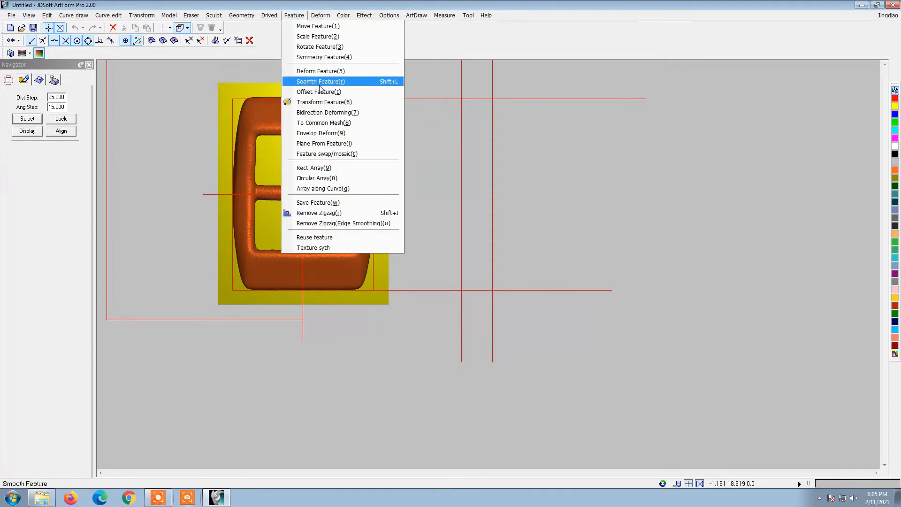
left_click(320, 58)
left_click(37, 150)
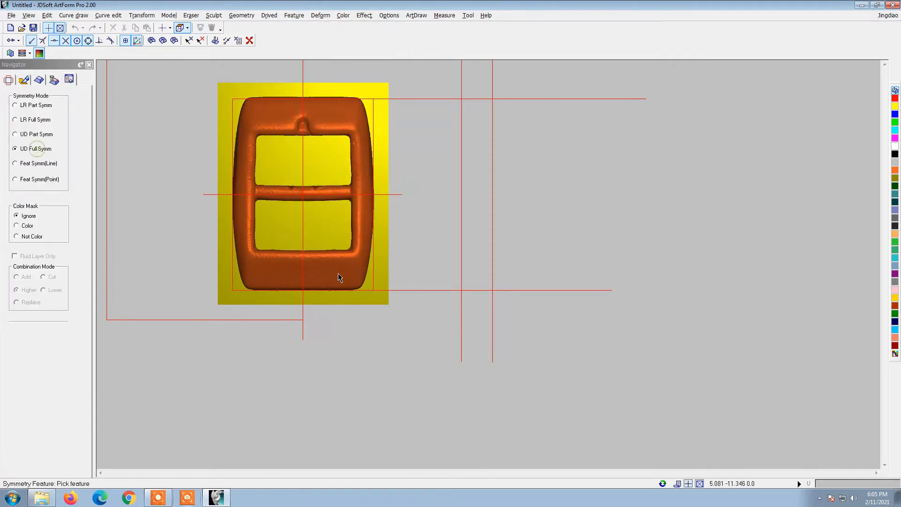
left_click(338, 273)
scroll(252, 91, "up", 2)
scroll(385, 212, "down", 2)
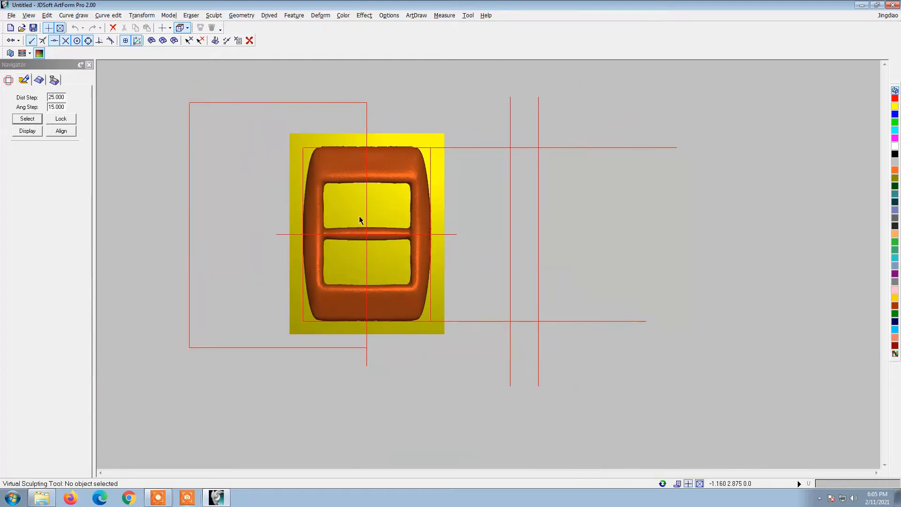
Create a new flat sculpting model from the 20.20 × 27.50 mm rectangle around the buckle with a 2 mm margin
scroll(399, 272, "up", 2)
left_click(261, 83)
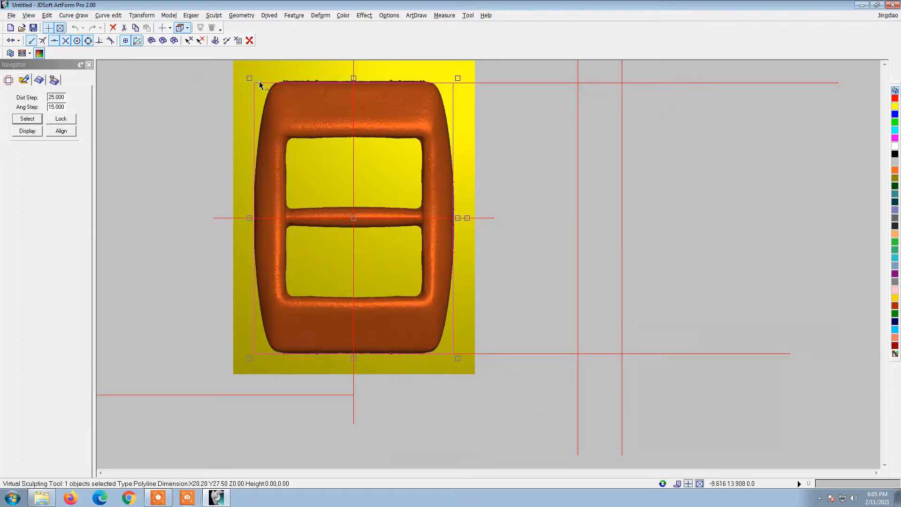
middle_click_drag(261, 197, 289, 241)
scroll(266, 205, "up", 1)
scroll(289, 241, "down", 3)
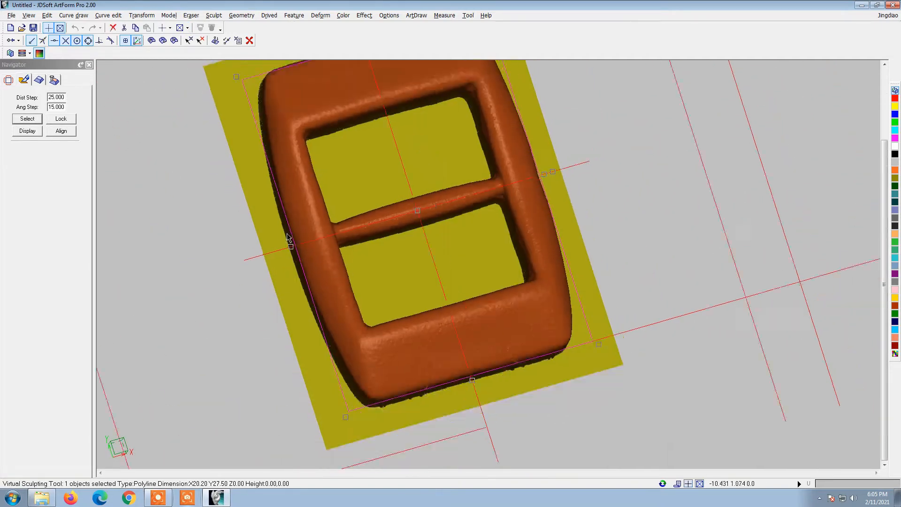
right_click(529, 382)
left_click(558, 333)
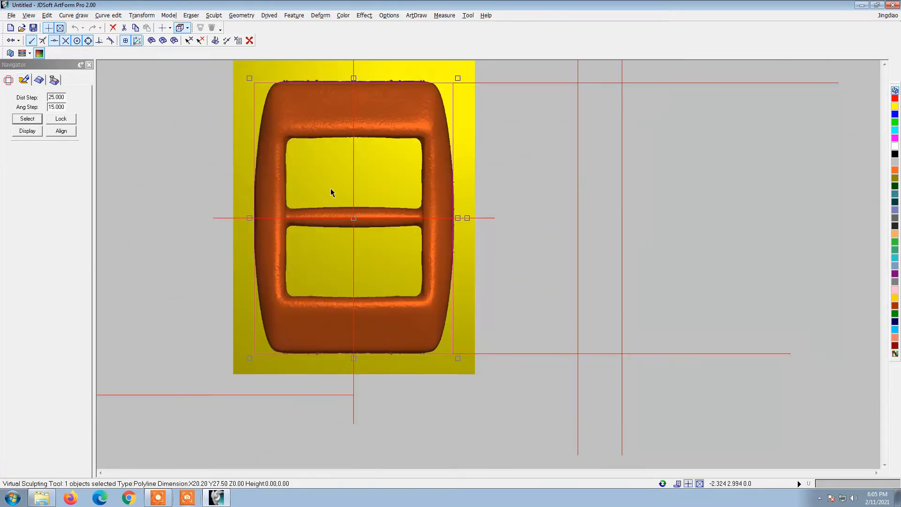
left_click(169, 15)
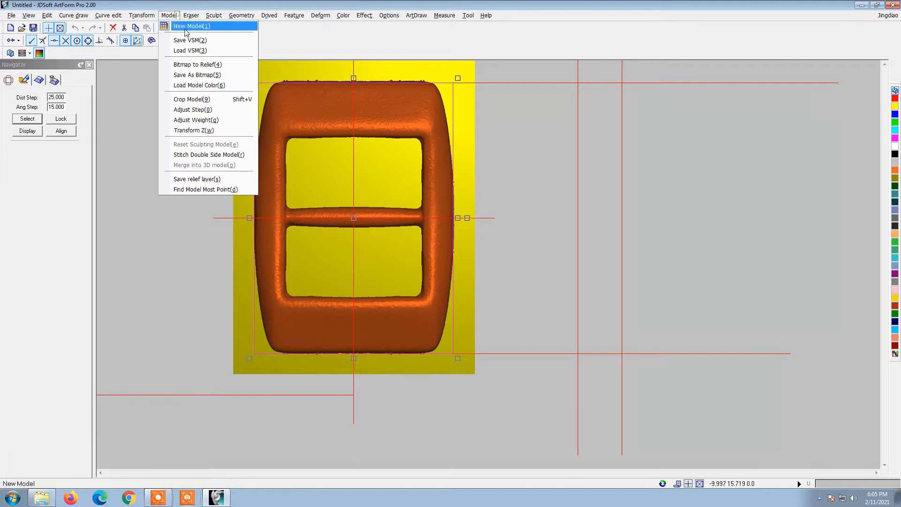
left_click(184, 26)
double_click(39, 168)
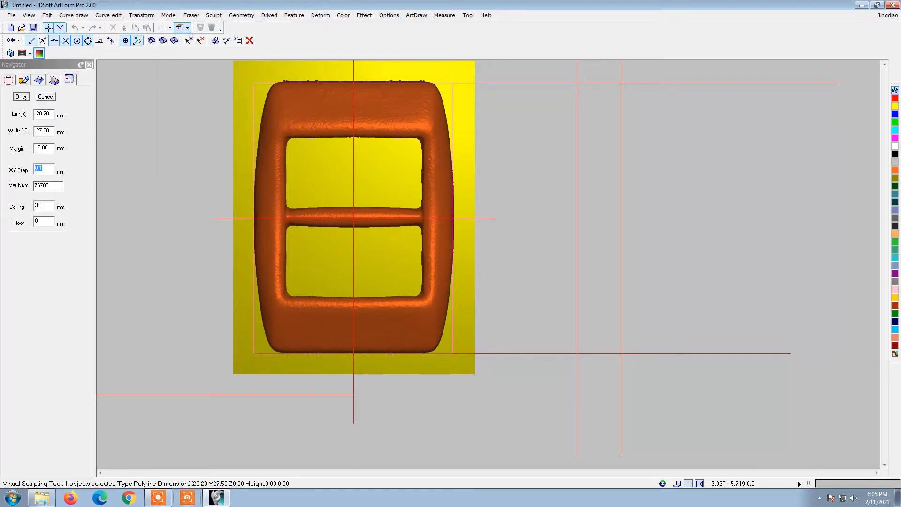
key("Return")
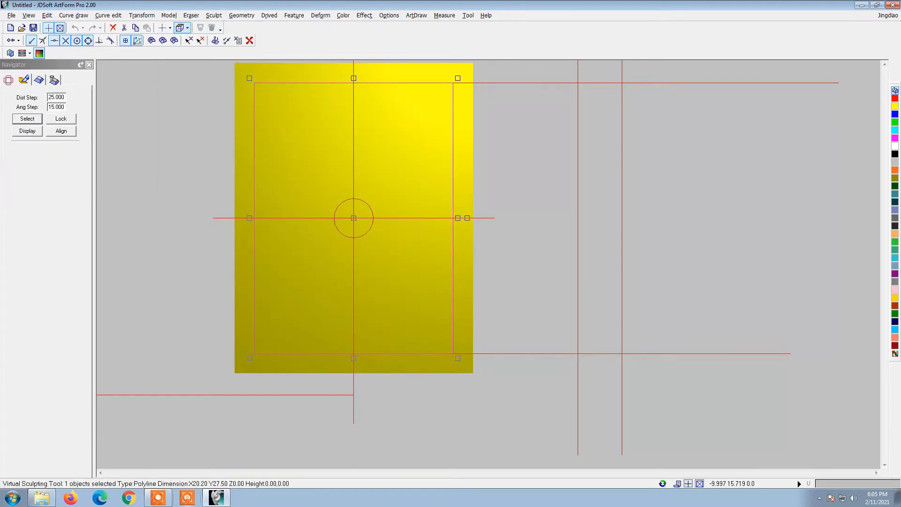
Compare the flat model's height with the buckle mesh's and read the buckle's base height using Punch in virtual sculpting
left_click(8, 81)
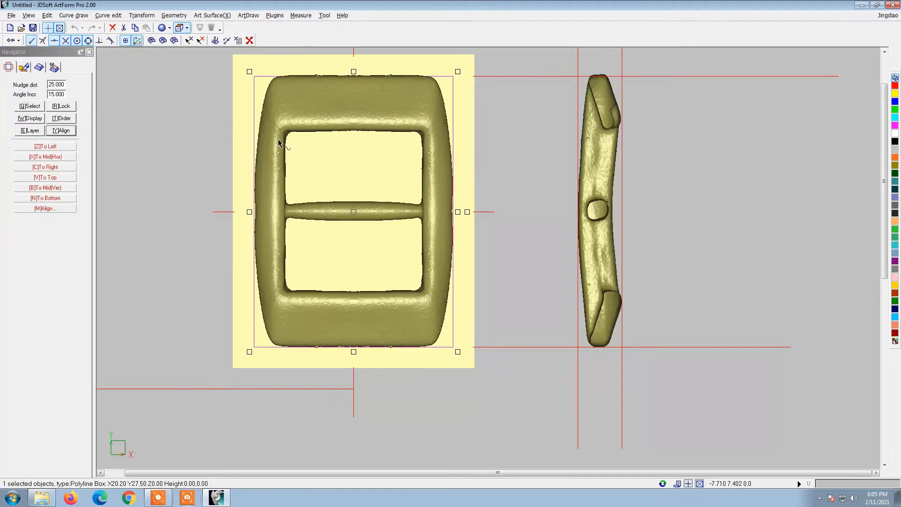
left_click(314, 165)
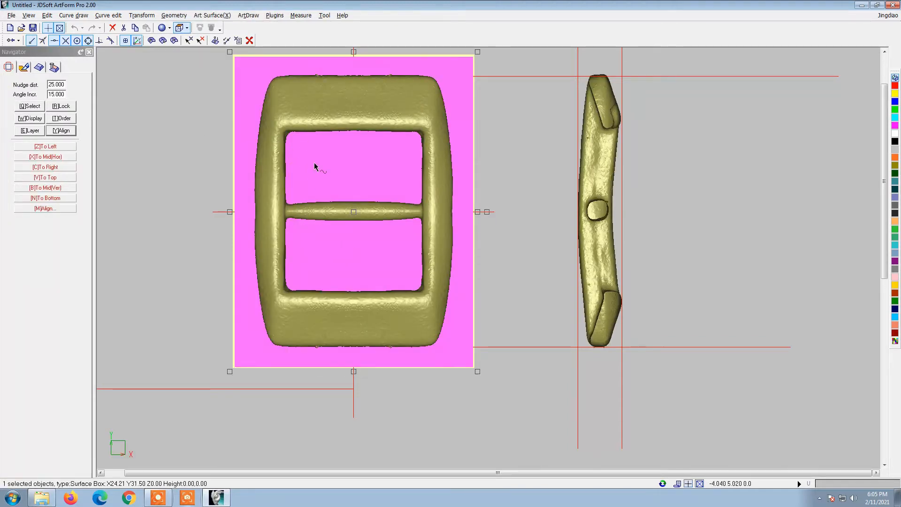
left_click(316, 117)
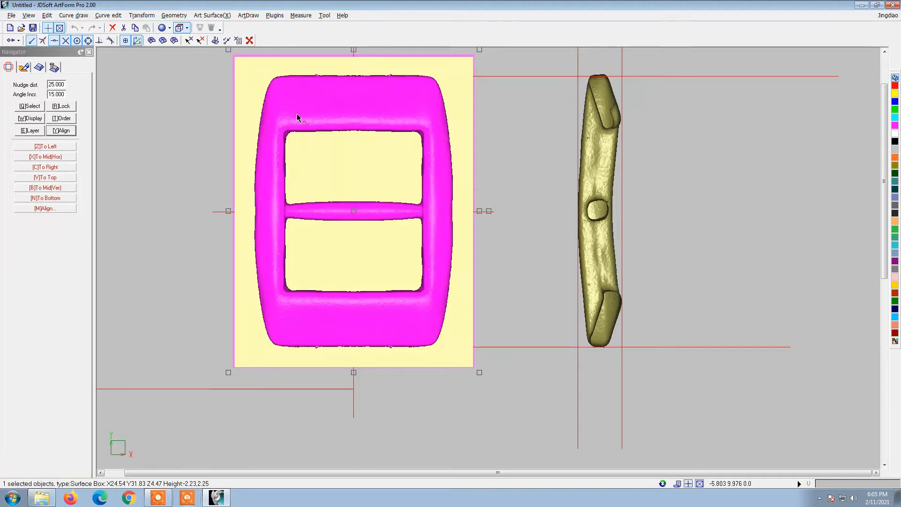
middle_click_drag(296, 113, 311, 100)
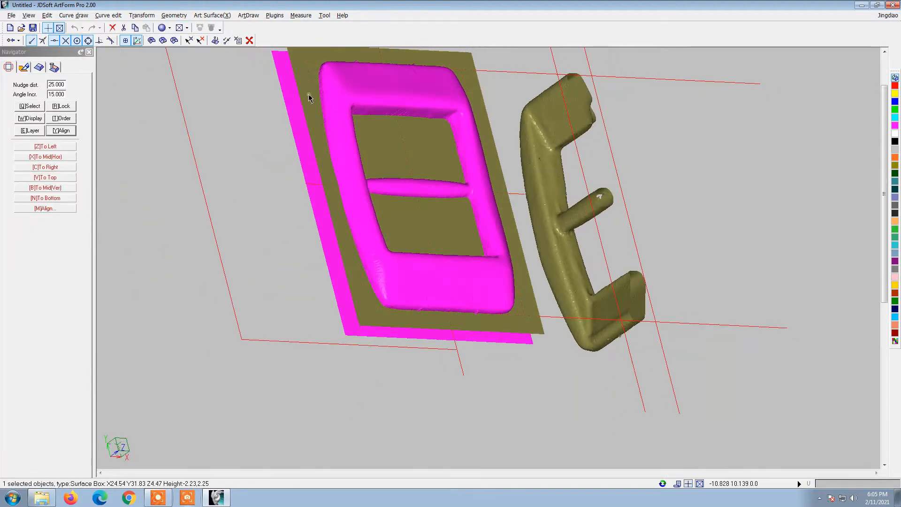
left_click(308, 98)
left_click(23, 68)
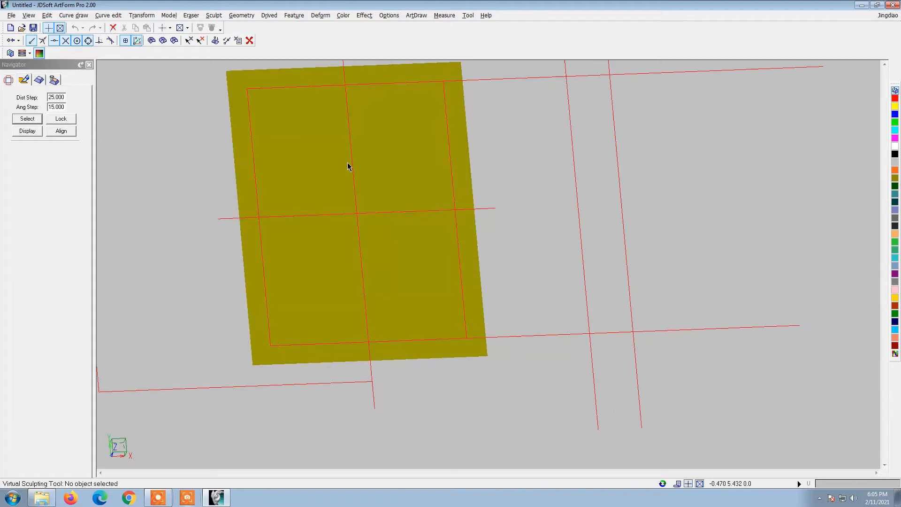
left_click(10, 81)
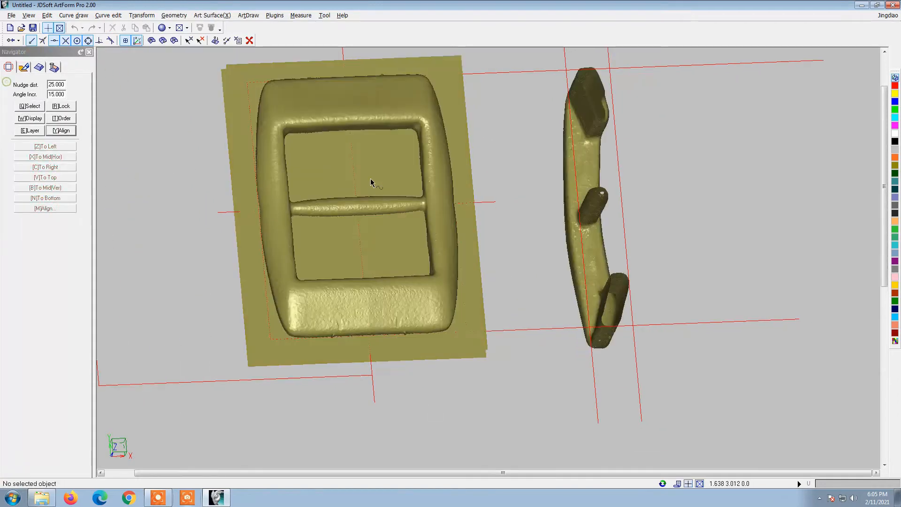
left_click(331, 122)
left_click(24, 67)
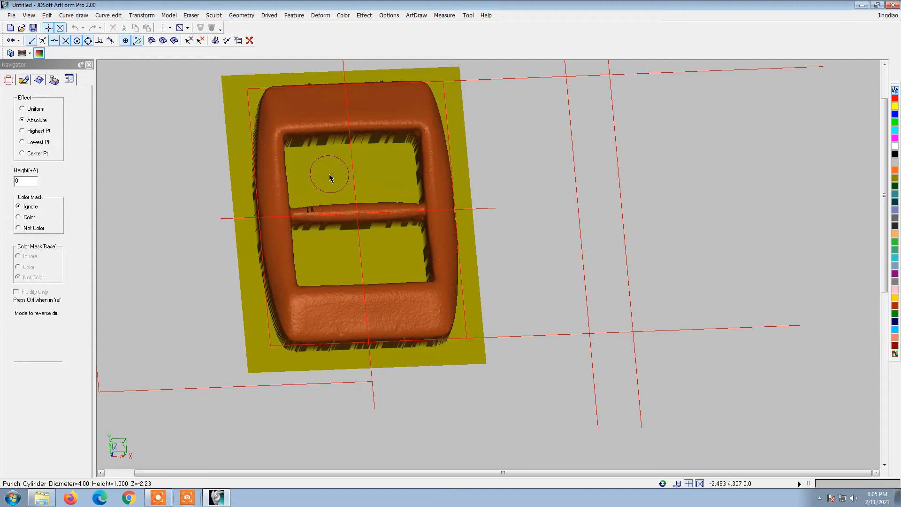
left_click(10, 80)
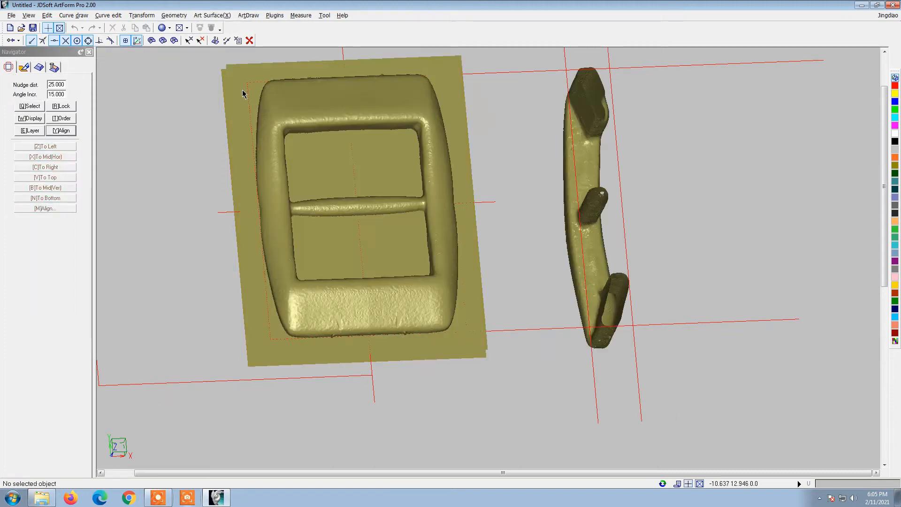
Lower the flat model to an absolute height of -2.2 using Punch in virtual sculpting with the Color mask
left_click(241, 99)
left_click(26, 68)
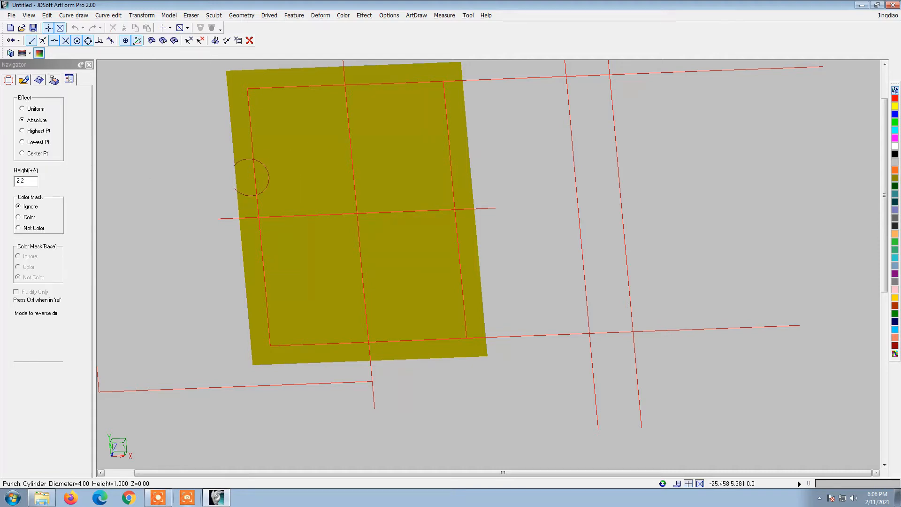
left_click(19, 217)
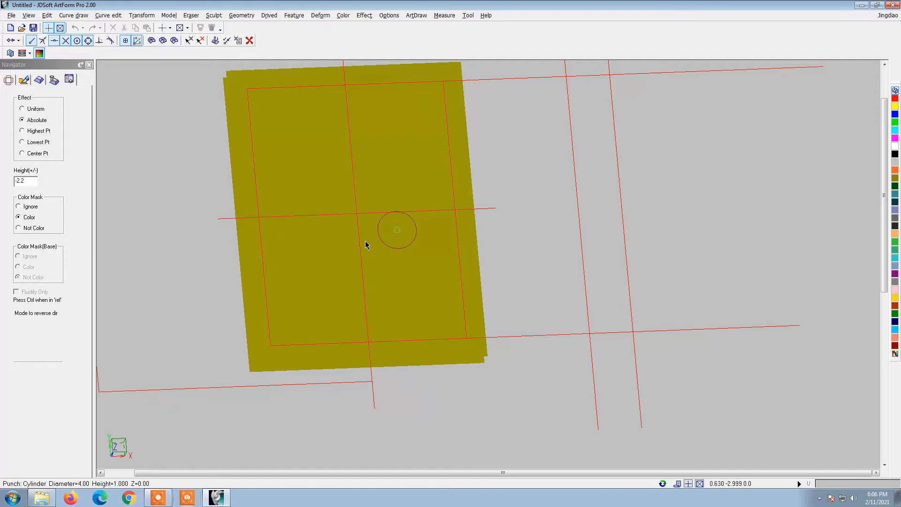
scroll(351, 248, "down", 3)
left_click(8, 80)
scroll(305, 209, "up", 2)
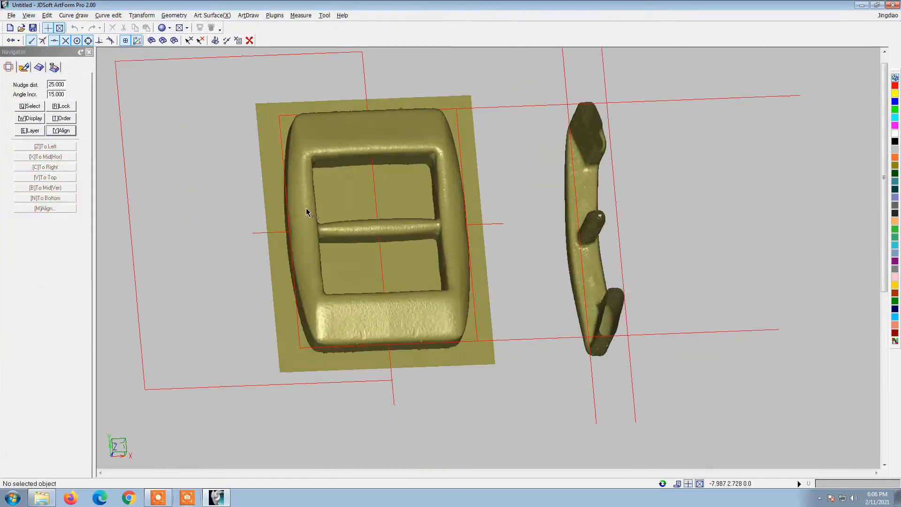
left_click(306, 211)
middle_click_drag(328, 198, 392, 193)
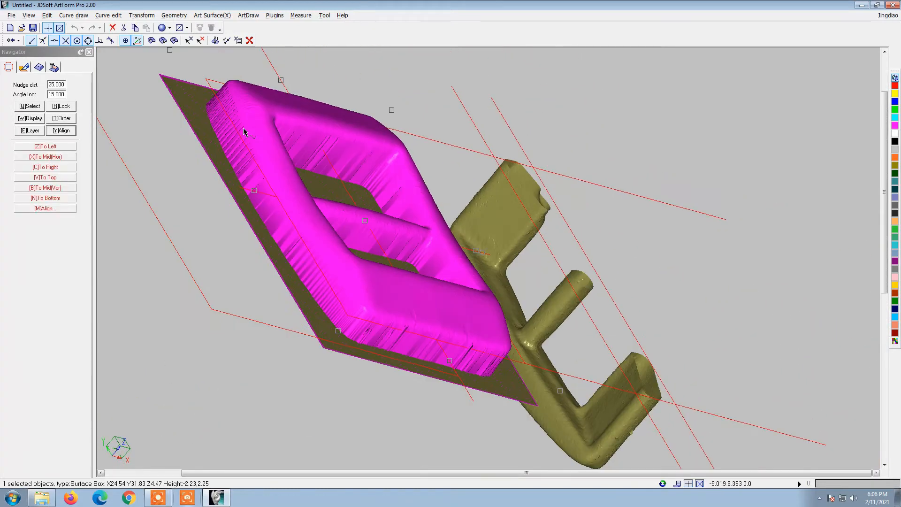
left_click(212, 15)
left_click(231, 80)
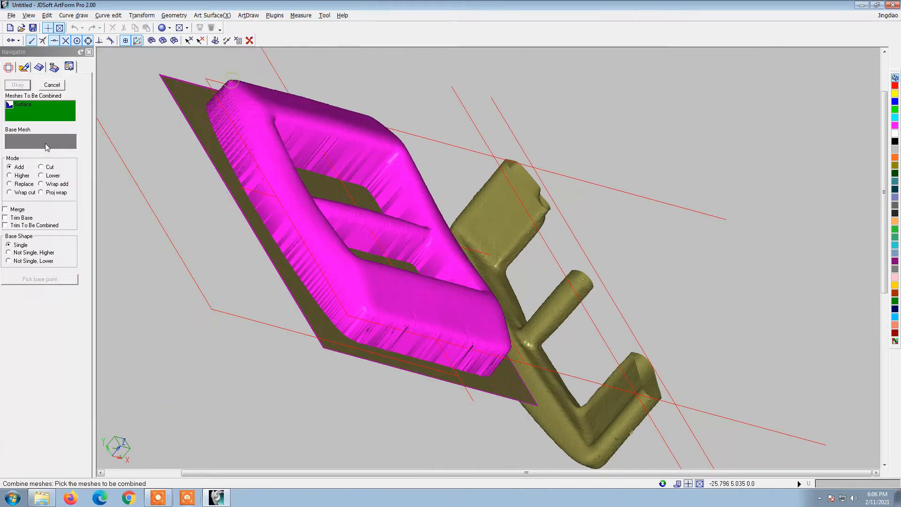
left_click(47, 147)
scroll(306, 184, "up", 3)
left_click(306, 183)
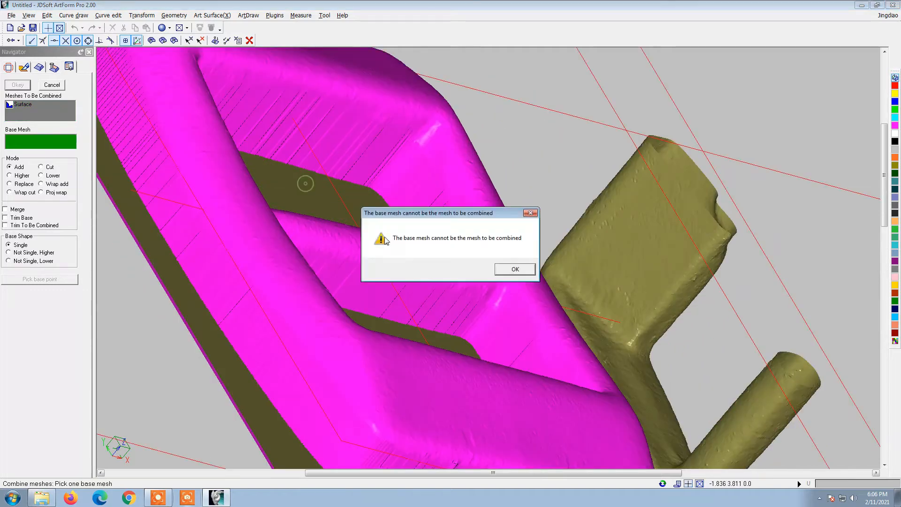
left_click(512, 270)
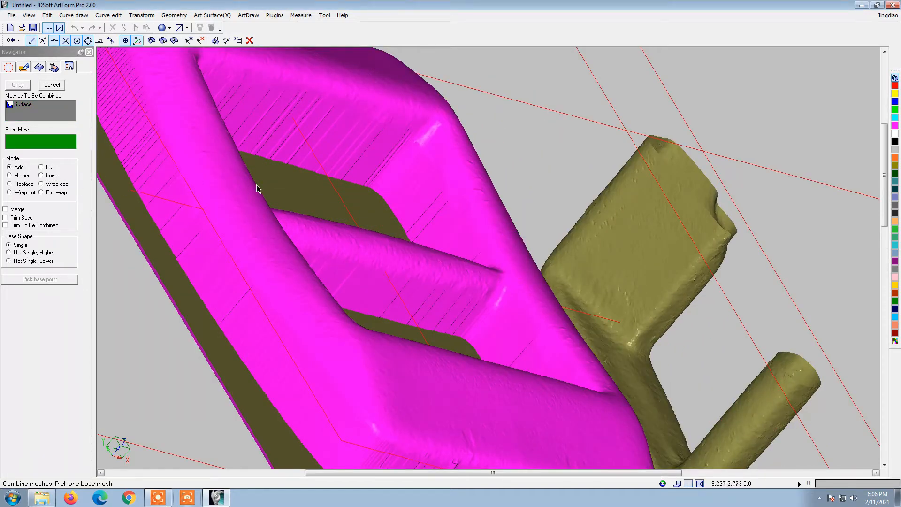
left_click(303, 194)
left_click(500, 268)
scroll(511, 239, "down", 3)
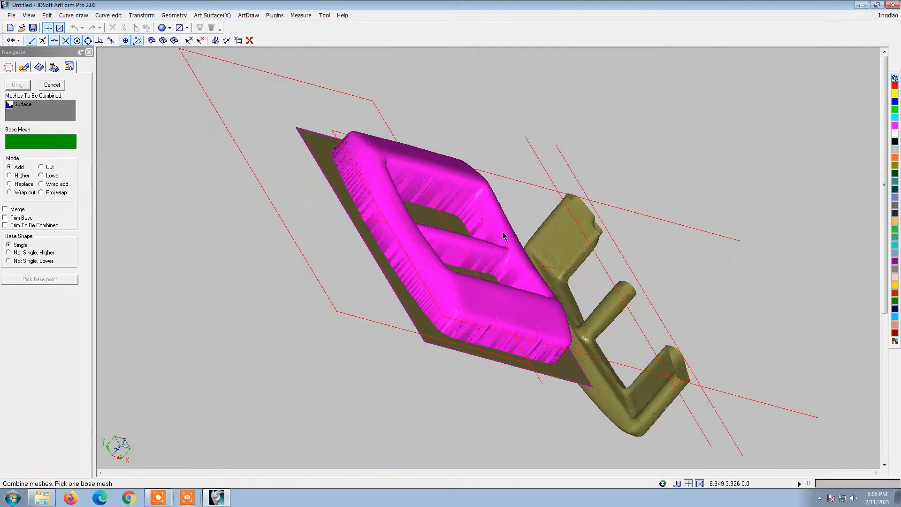
middle_click_drag(513, 252, 362, 269)
scroll(382, 245, "down", 1)
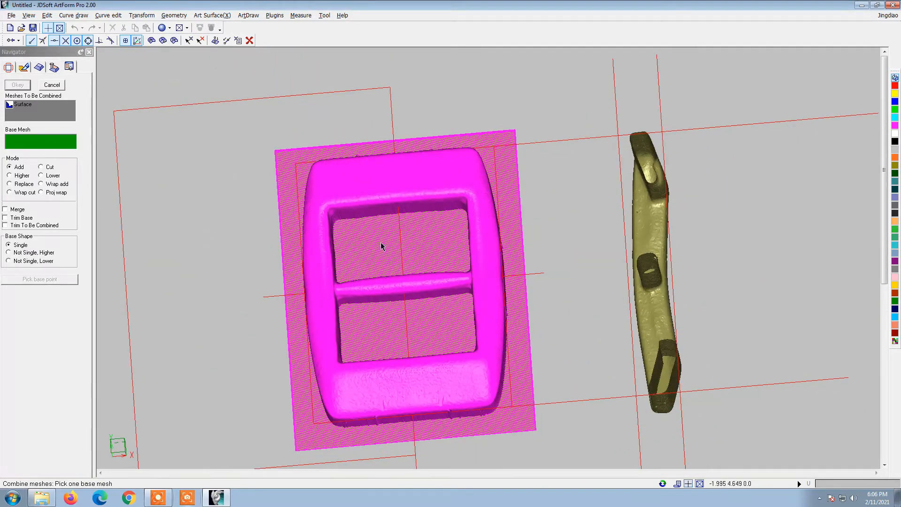
left_click(51, 85)
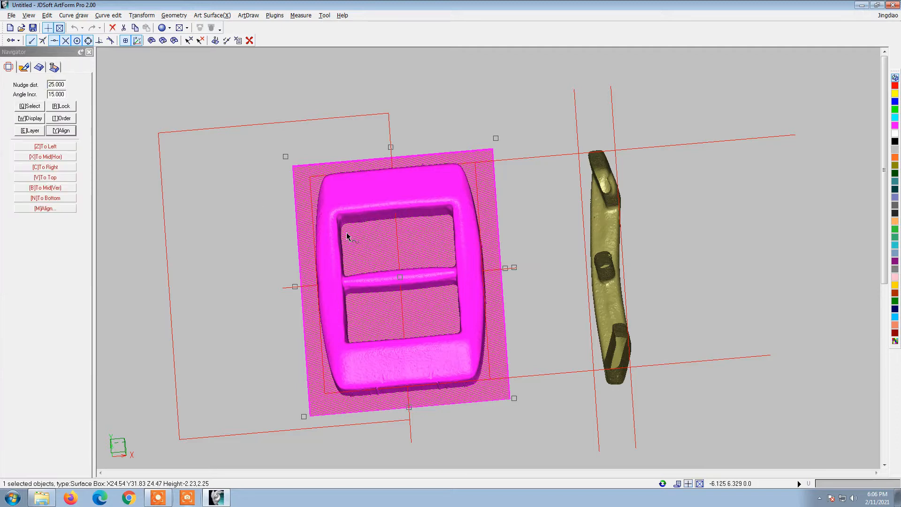
Combine the buckle mesh with the flat rectangular base mesh using Higher mode with Merge enabled
left_click(373, 241)
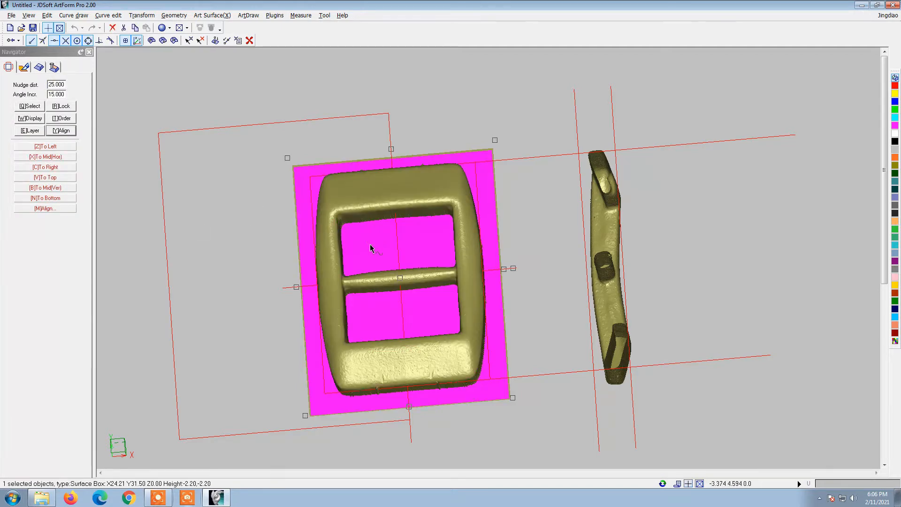
left_click(320, 241)
scroll(314, 216, "up", 5)
middle_click_drag(354, 166, 441, 64)
left_click(211, 15)
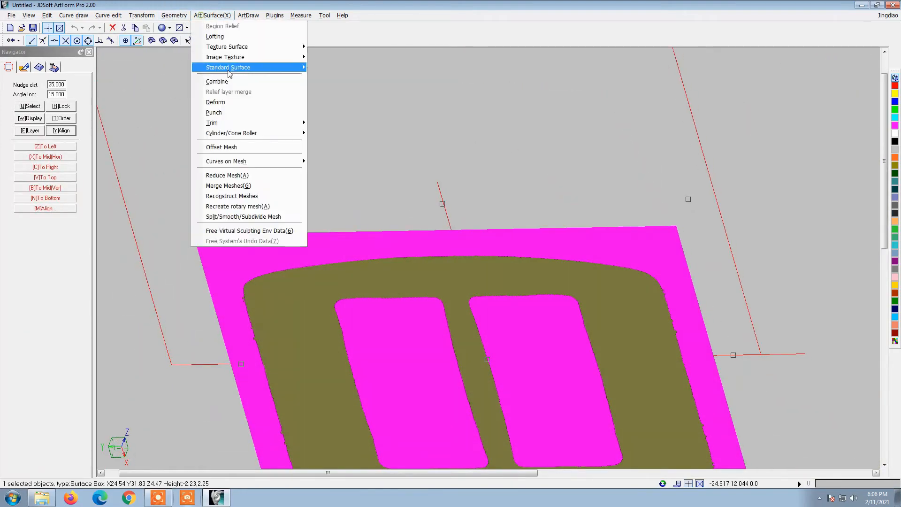
left_click(221, 79)
left_click(58, 140)
left_click(10, 175)
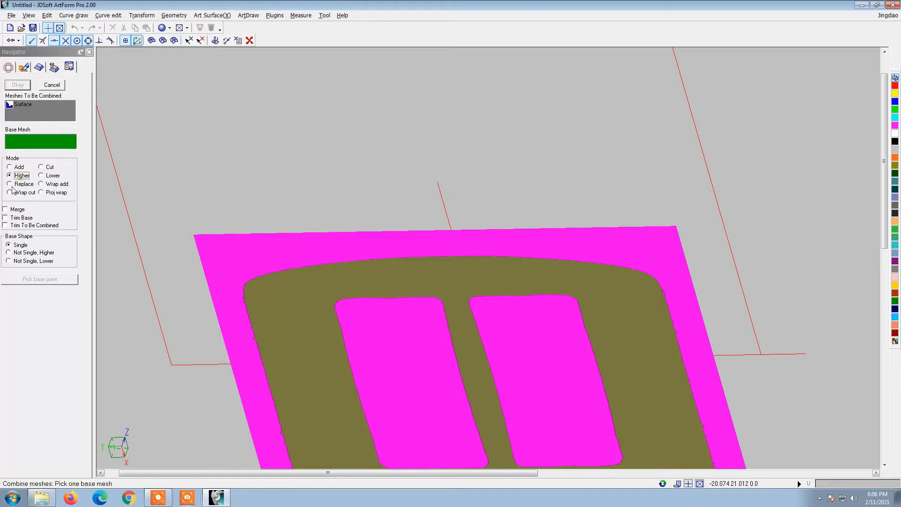
left_click(6, 208)
left_click(356, 288)
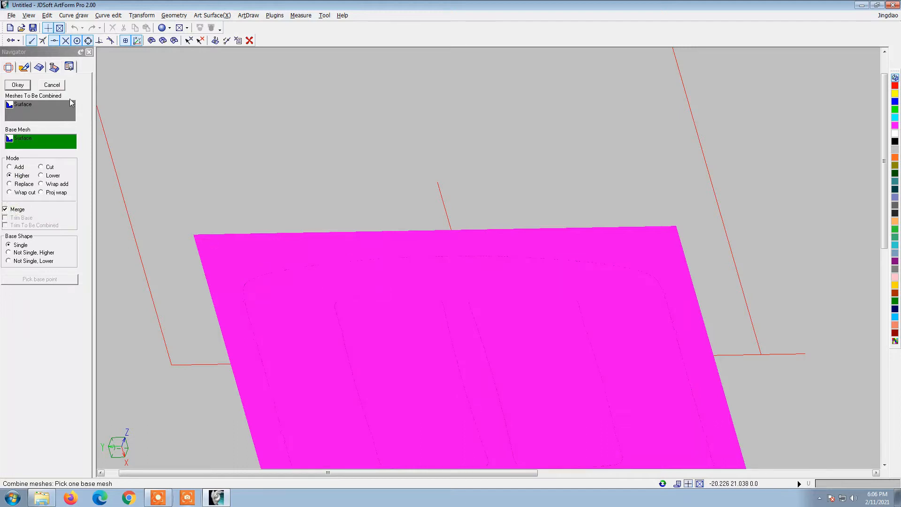
key("Return")
Return to the top view and take the combined buckle mesh into virtual sculpting
right_click(407, 97)
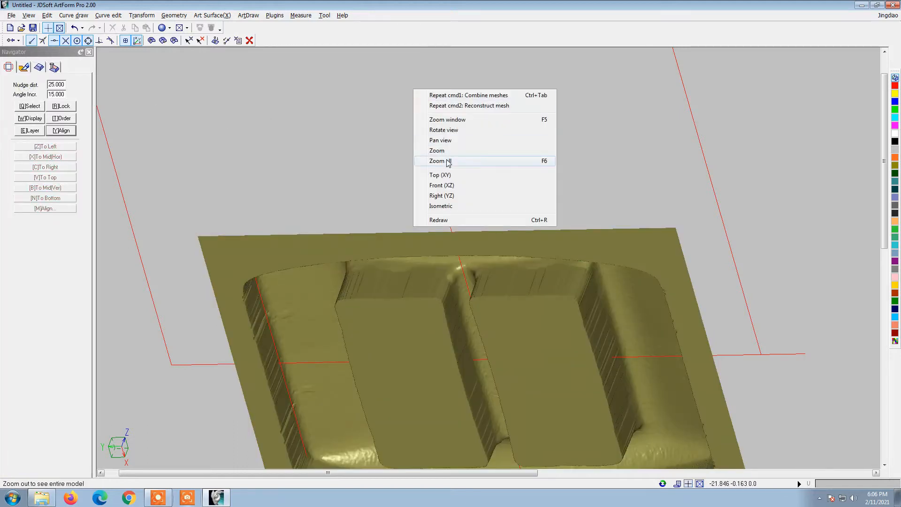
left_click(450, 177)
left_click(394, 186)
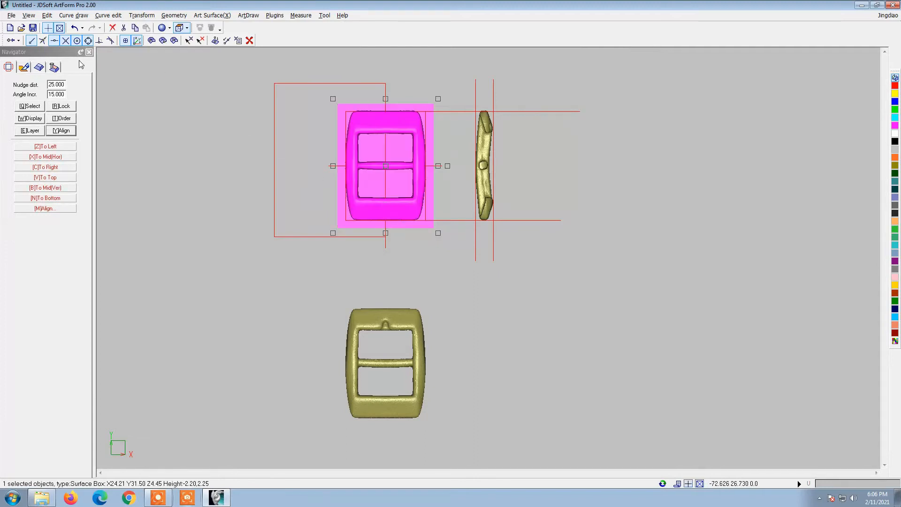
left_click(27, 68)
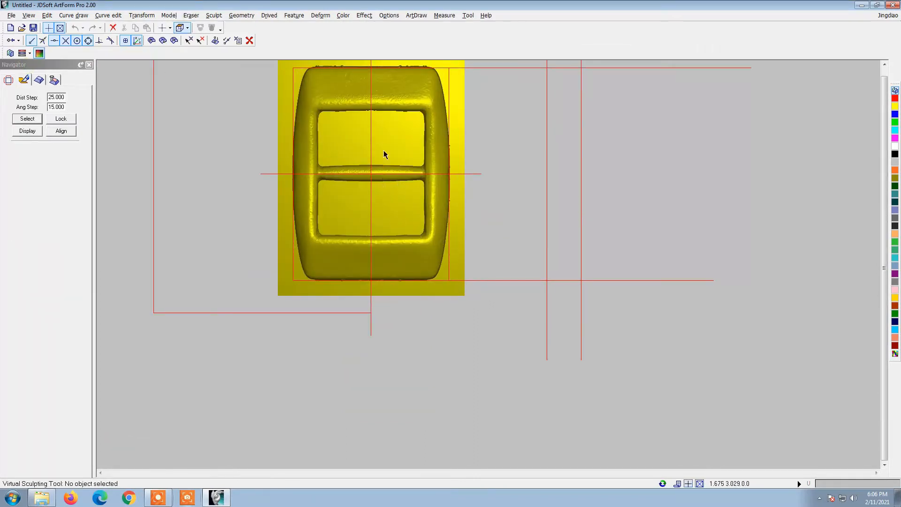
left_click(294, 15)
left_click(319, 44)
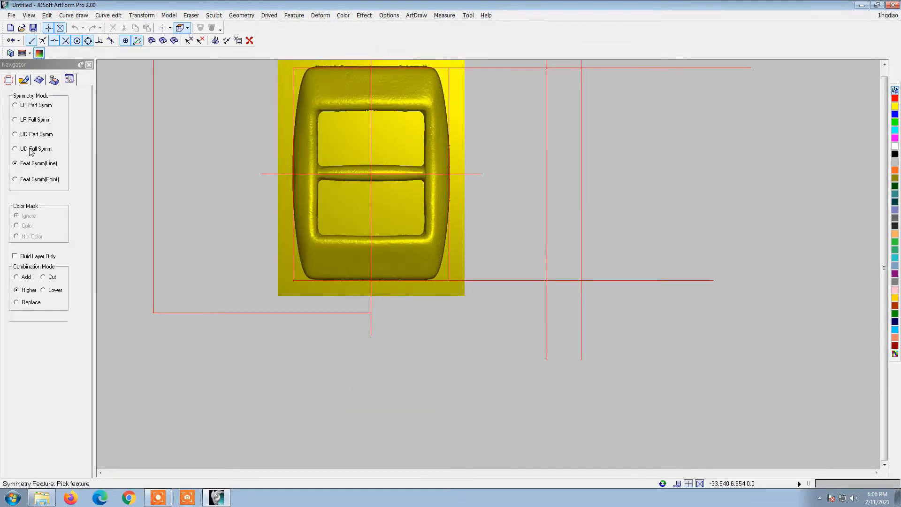
right_click(361, 262)
scroll(338, 221, "down", 2)
scroll(334, 227, "up", 3)
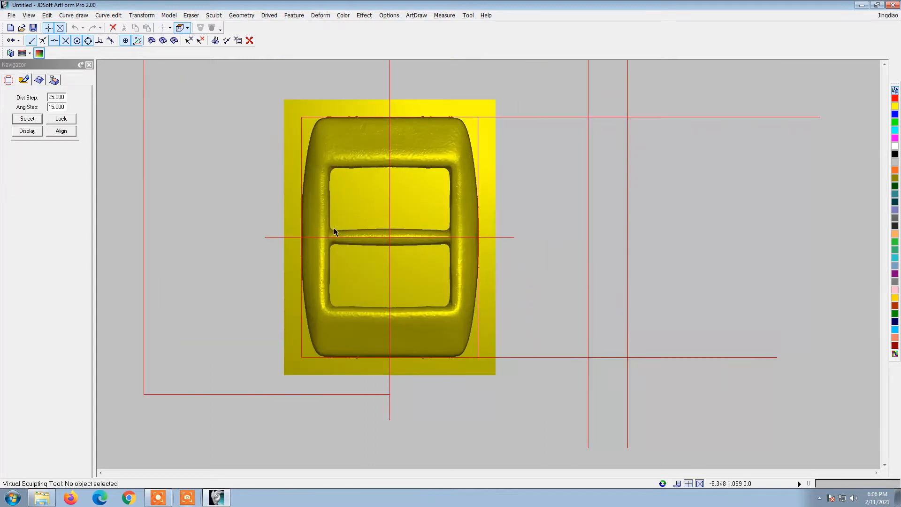
Copy the horizontal centre line 1 mm above and 1 mm below itself, and shorten both copies to about 17.7 mm
scroll(361, 240, "up", 2)
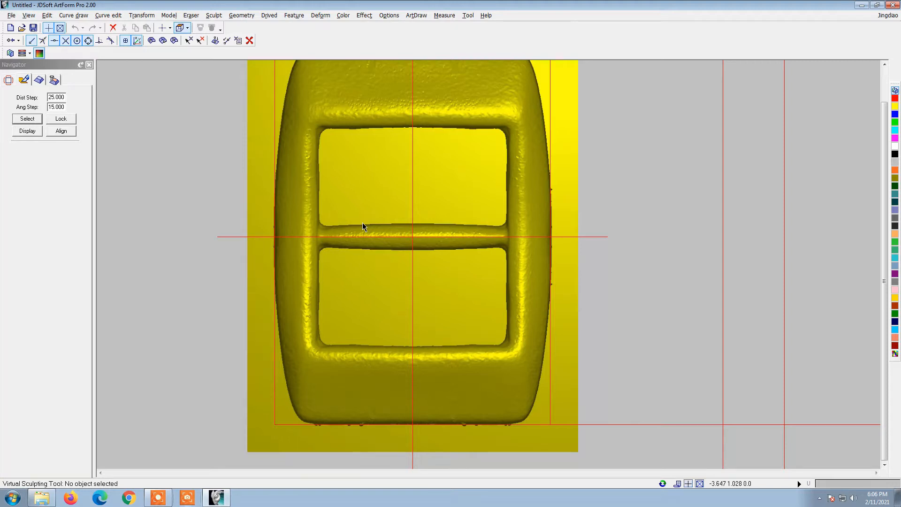
left_click(342, 236)
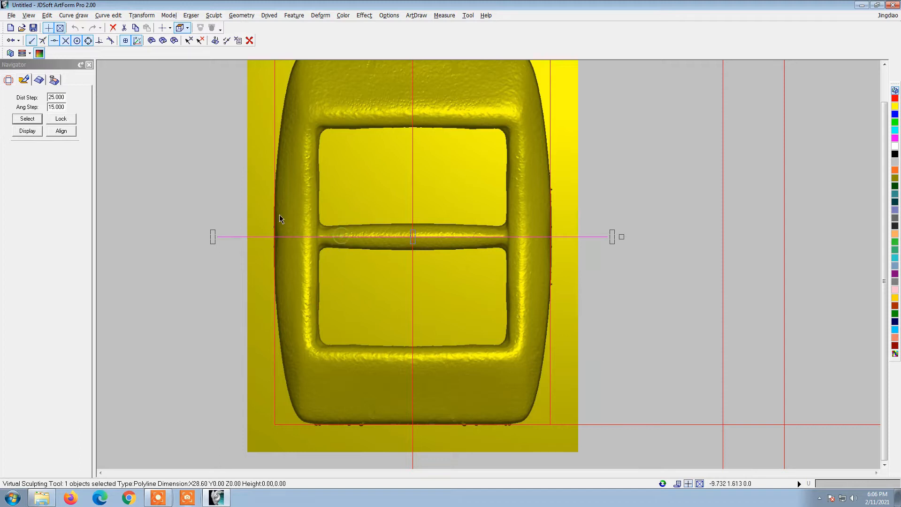
double_click(65, 98)
type("1.000")
key("ctrl+Up")
key("ctrl+Down")
key("ctrl+Down")
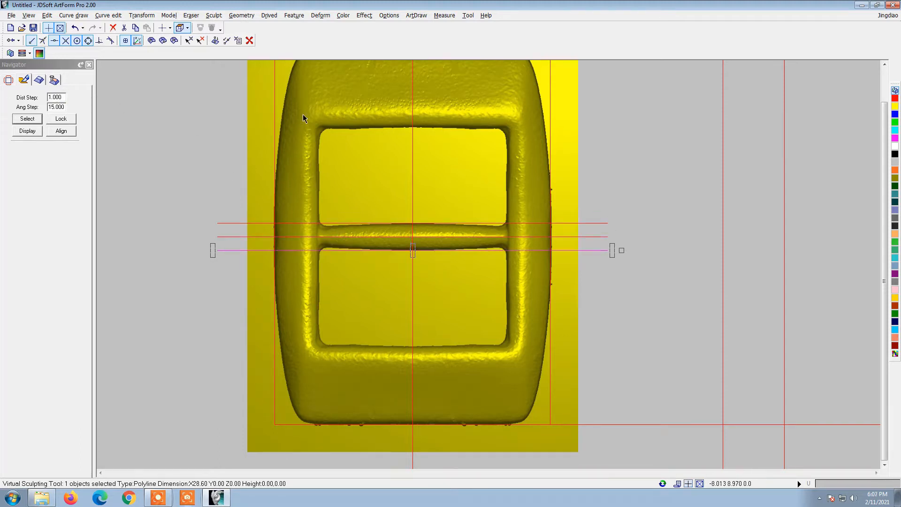
left_click(273, 223, "shift")
left_click_drag(213, 236, 293, 234, "shift")
Draw a round rectangle about 17.7 × 2 mm over the buckle's crossbar, spanning the two short guide lines
left_click(83, 18)
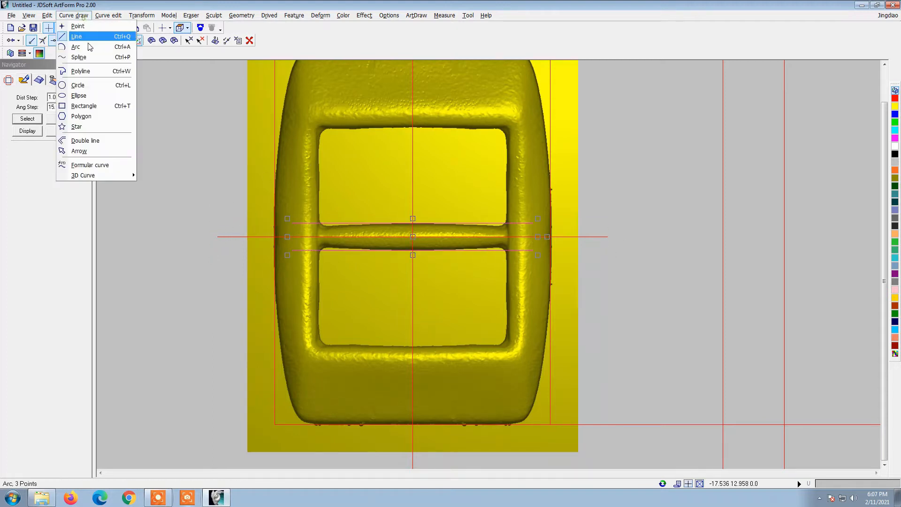
left_click(83, 106)
key("s")
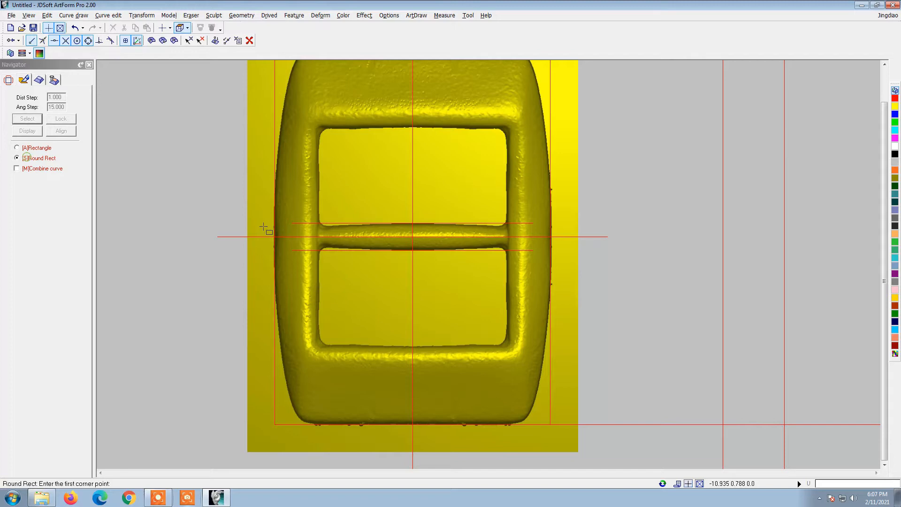
left_click(293, 224)
left_click(532, 250)
left_click(436, 255)
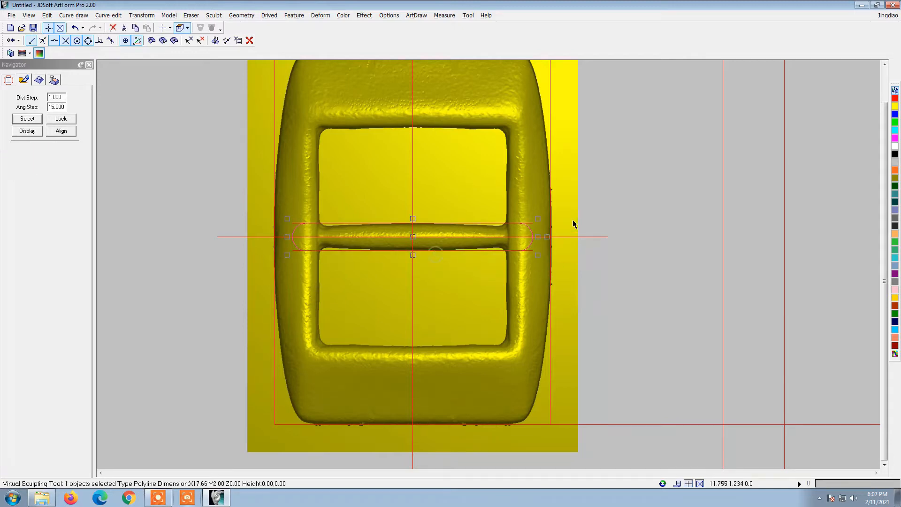
scroll(533, 223, "up", 3)
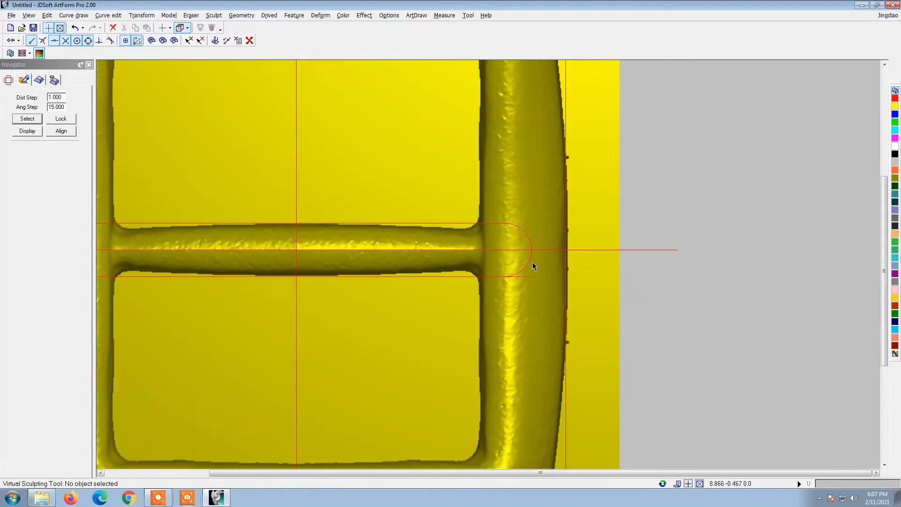
Copy the vertical centre line 7 mm to each side, along the inner side edges of the window openings
scroll(498, 231, "down", 3)
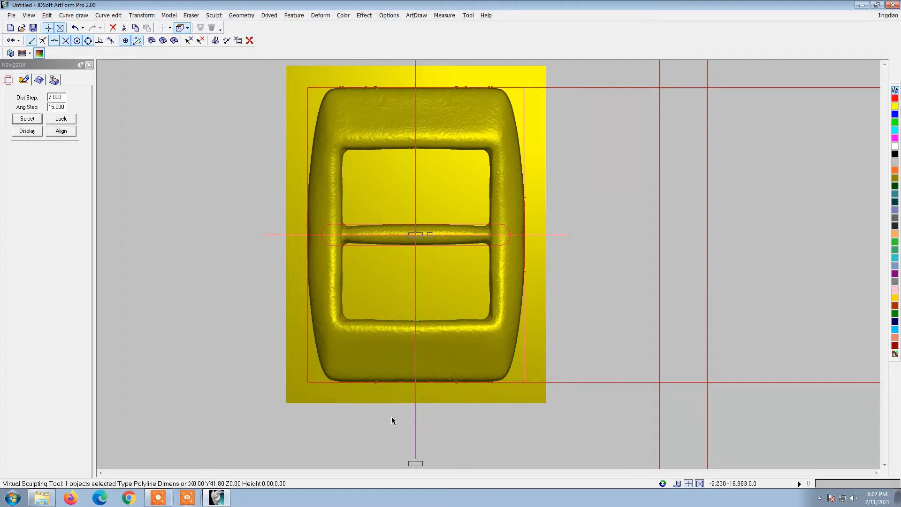
key("Left")
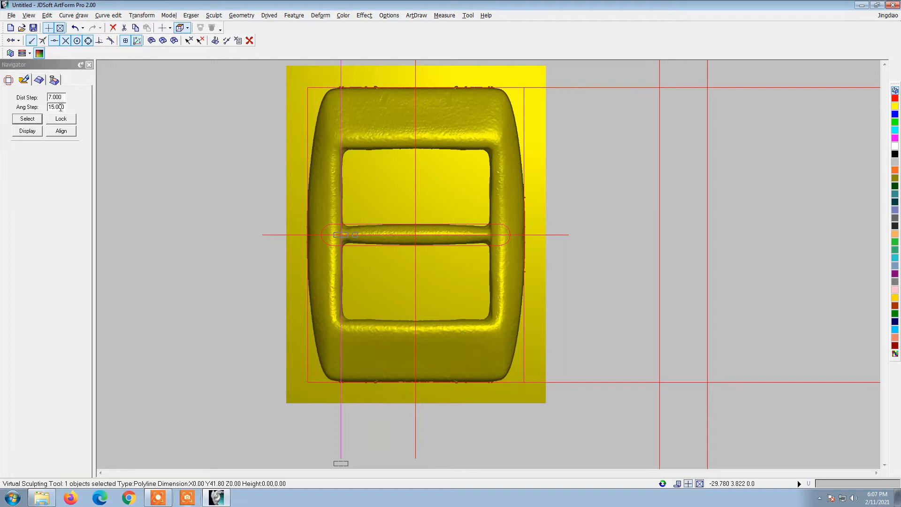
key("Right")
key("Right")
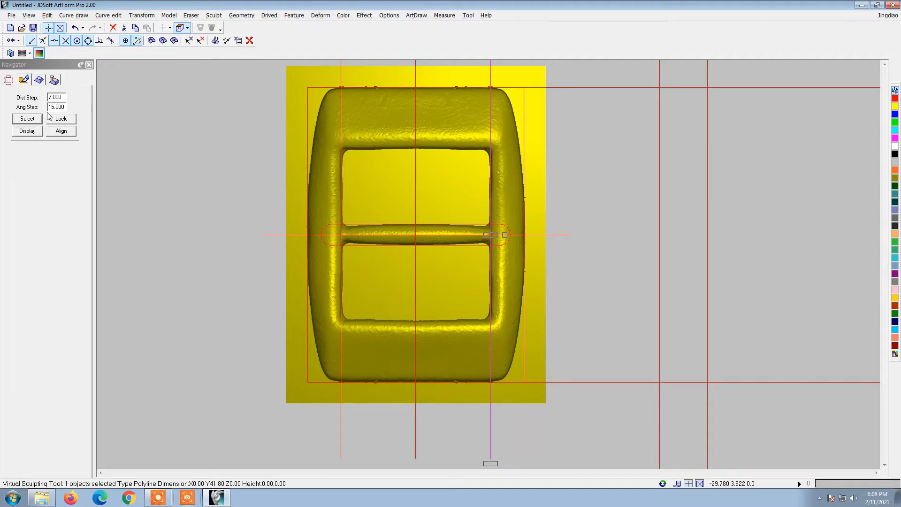
Copy the horizontal centre line 8 mm up and 8 mm down, along the outer edges of the two window openings
scroll(332, 241, "up", 1)
left_click(316, 234)
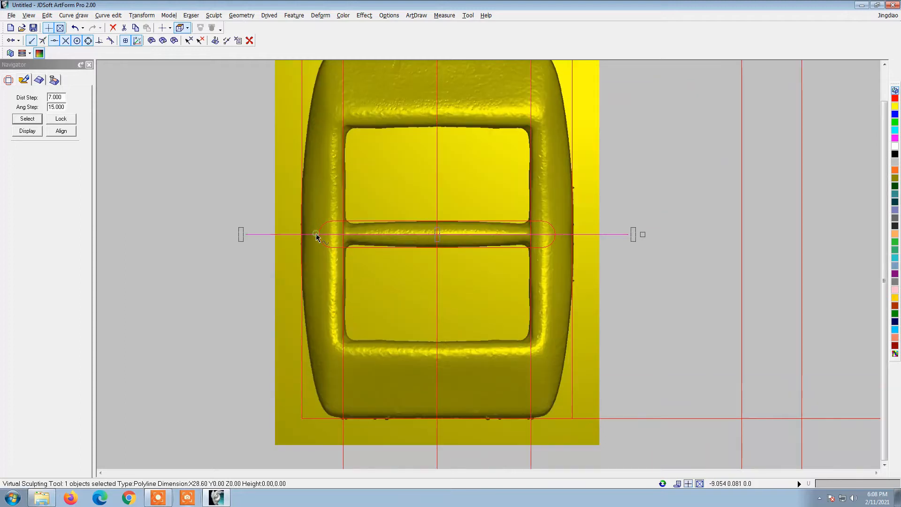
double_click(63, 96)
type("8")
key("ctrl+Up")
key("ctrl+Down")
key("ctrl+Down")
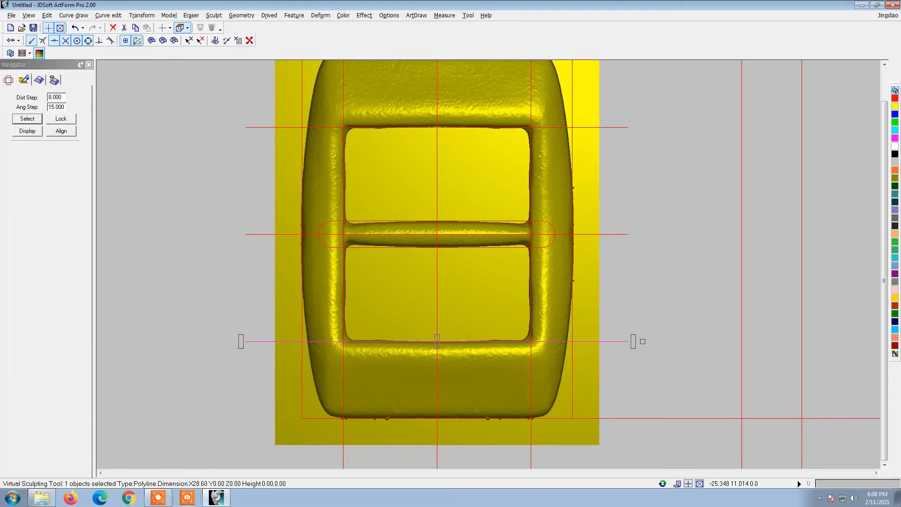
scroll(354, 103, "up", 2)
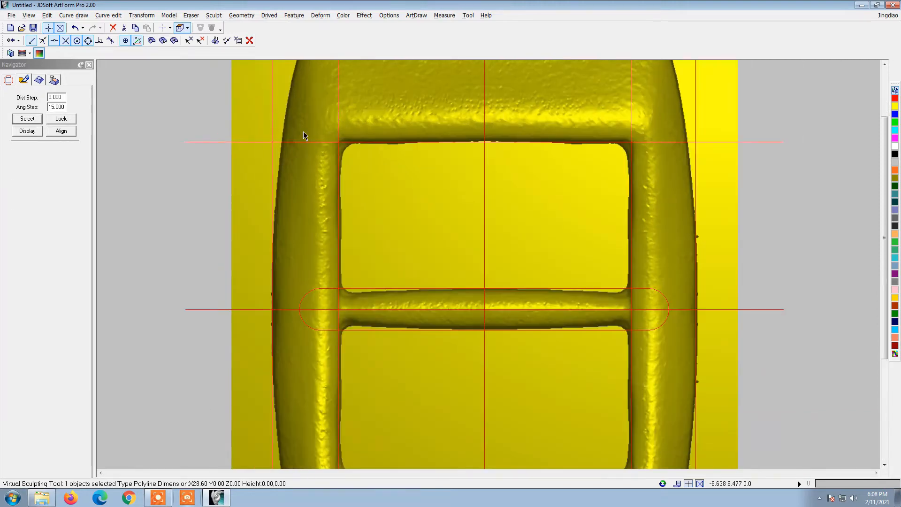
left_click(109, 15)
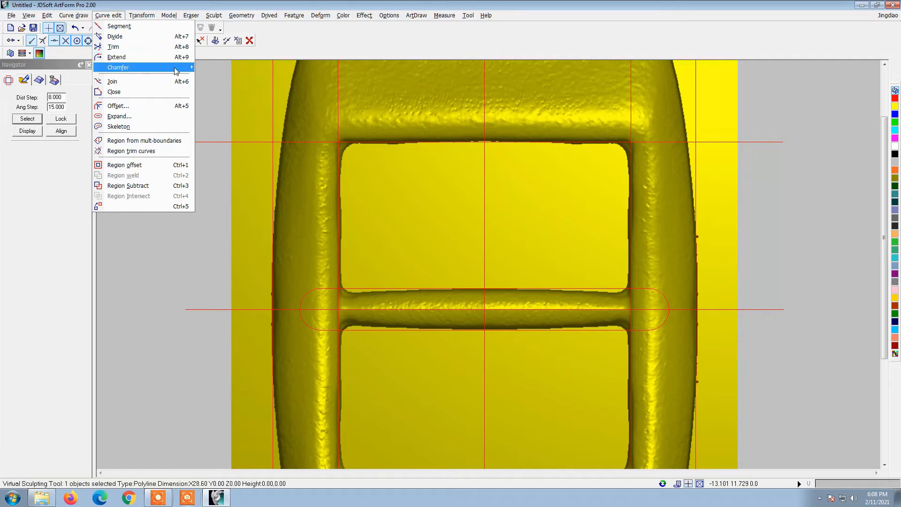
mouse_move(175, 70)
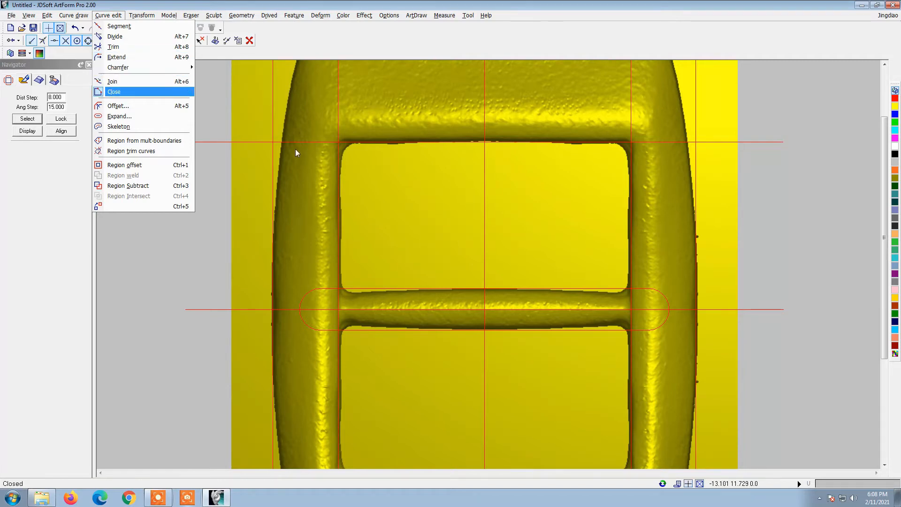
left_click(209, 106)
scroll(216, 111, "down", 1)
Quick-trim the guide lines where they overrun the two upper corners of the window area
left_click(108, 15)
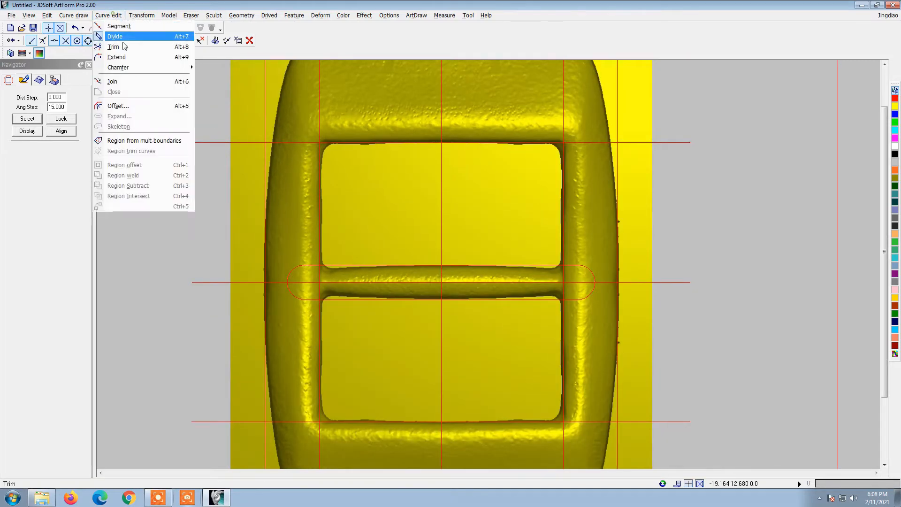
left_click(127, 46)
left_click(305, 141)
left_click(318, 131)
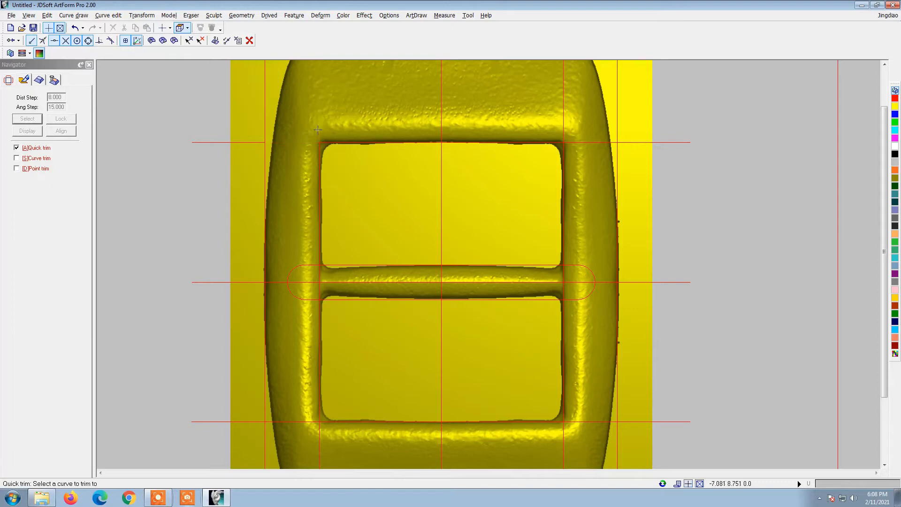
left_click(562, 126)
left_click(575, 142)
Quick-trim the guide lines where they overrun the two lower corners of the window area
scroll(529, 177, "down", 1)
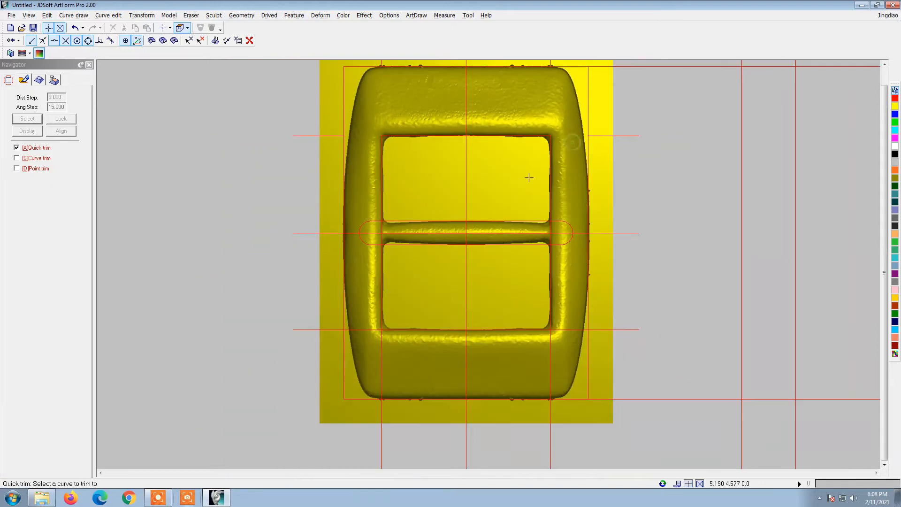
scroll(559, 321, "up", 2)
left_click(557, 321)
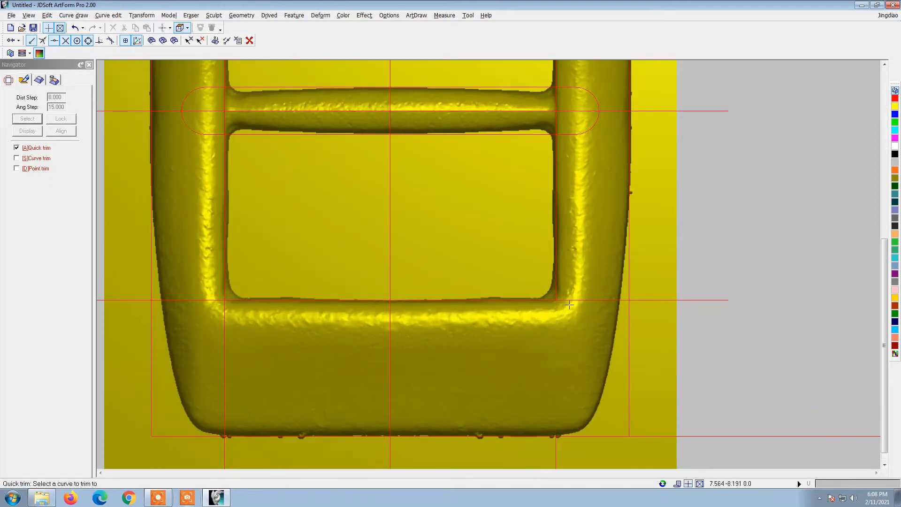
left_click(576, 301)
scroll(573, 309, "down", 1)
scroll(321, 305, "up", 1)
left_click(321, 305)
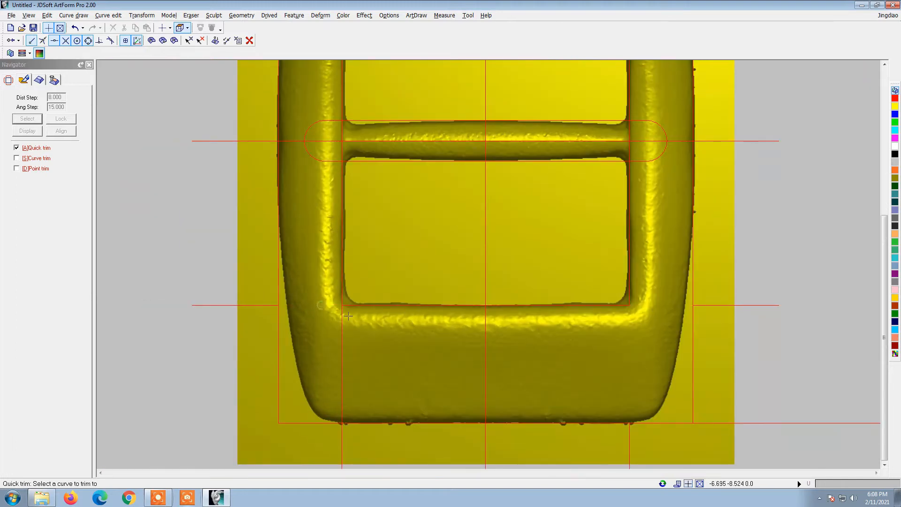
left_click(344, 320)
right_click(247, 307)
Delete the leftover trimmed guide segments beside and below the buckle
scroll(237, 306, "down", 1)
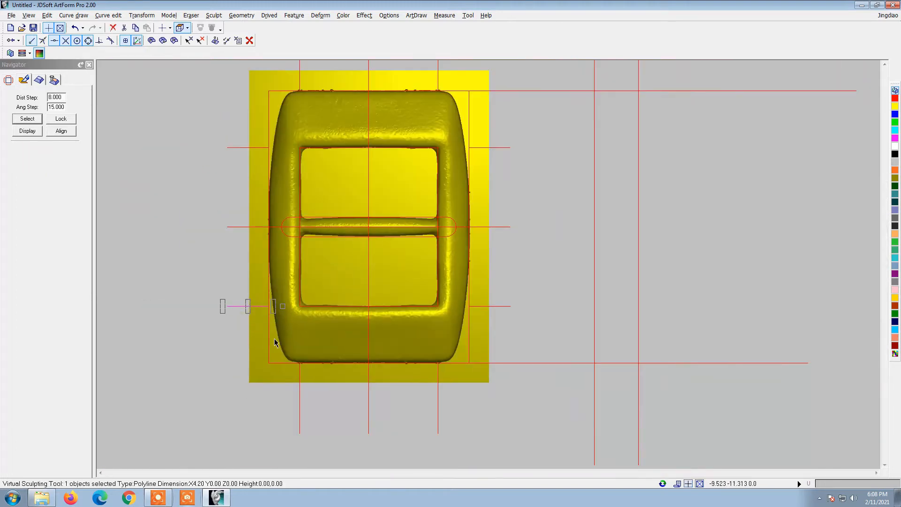
left_click(322, 413)
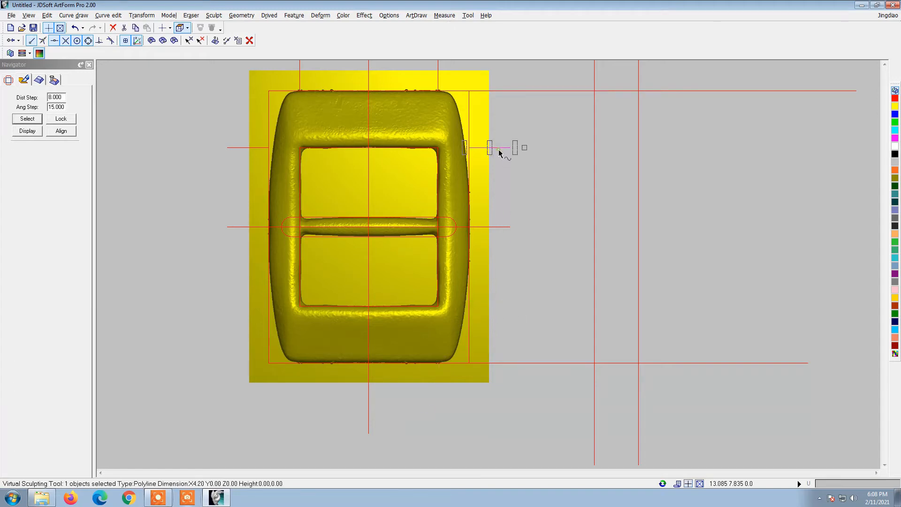
scroll(273, 149, "up", 1)
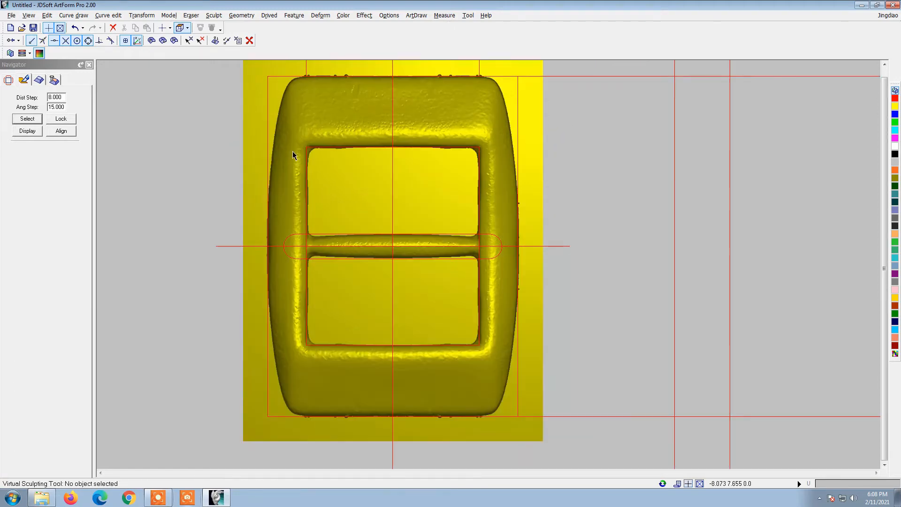
Join the four trimmed guide lines around the window area into one 14 × 16 mm rectangle with Auto-join
left_click_drag(304, 135, 487, 359)
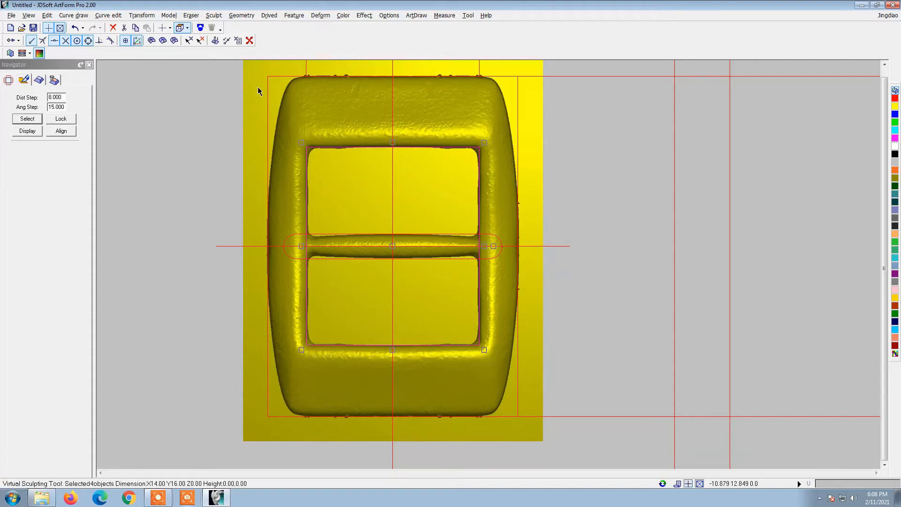
left_click(108, 15)
left_click(113, 81)
scroll(306, 147, "up", 2)
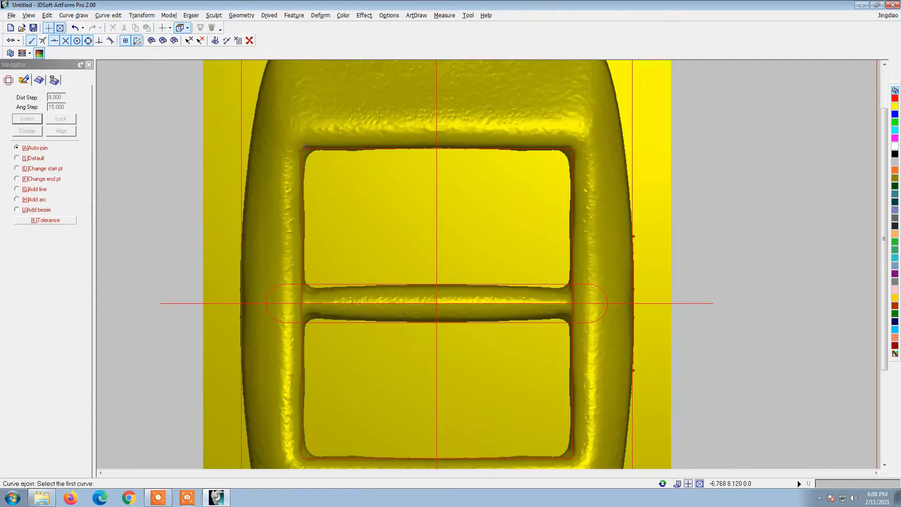
key("Escape")
scroll(354, 111, "down", 3)
scroll(348, 114, "up", 2)
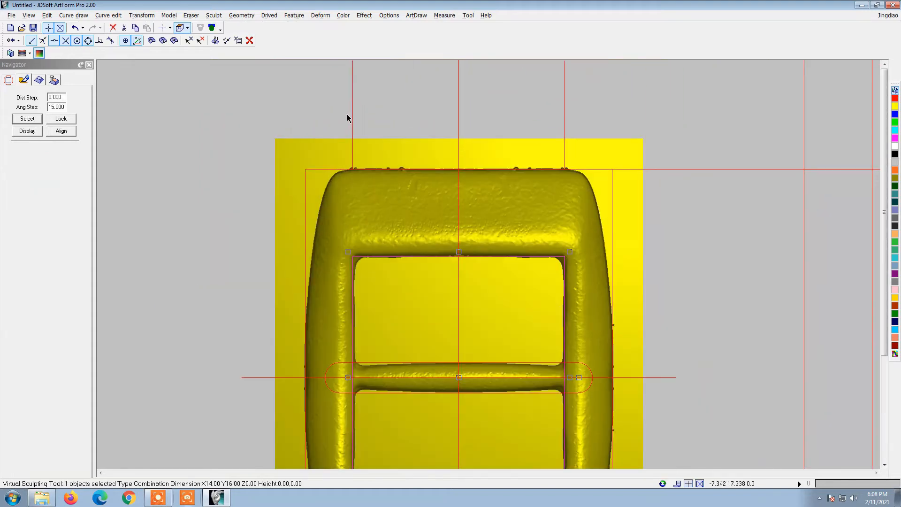
scroll(412, 208, "down", 3)
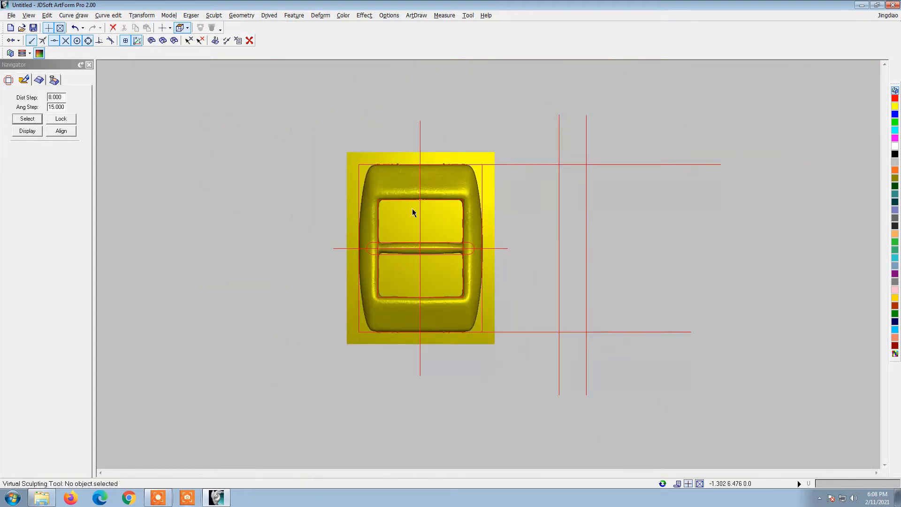
scroll(407, 161, "up", 2)
scroll(383, 207, "down", 3)
scroll(381, 261, "up", 2)
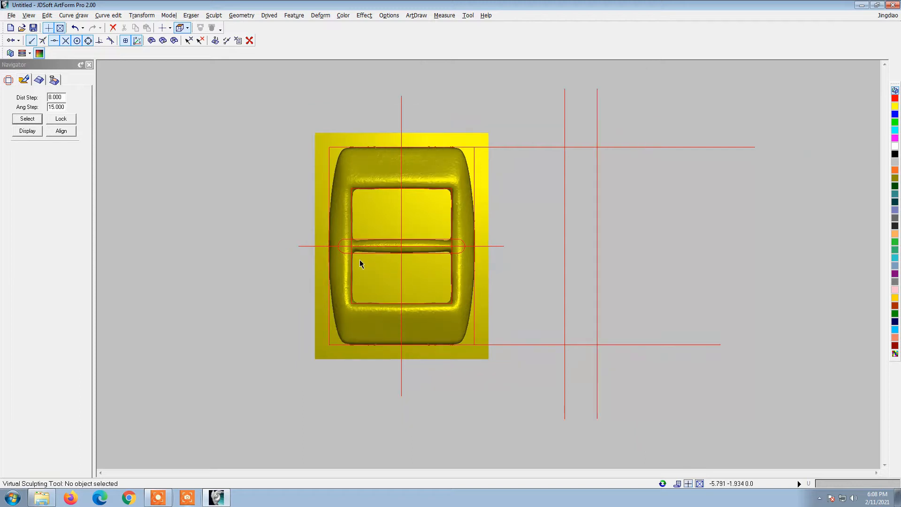
scroll(341, 149, "up", 1)
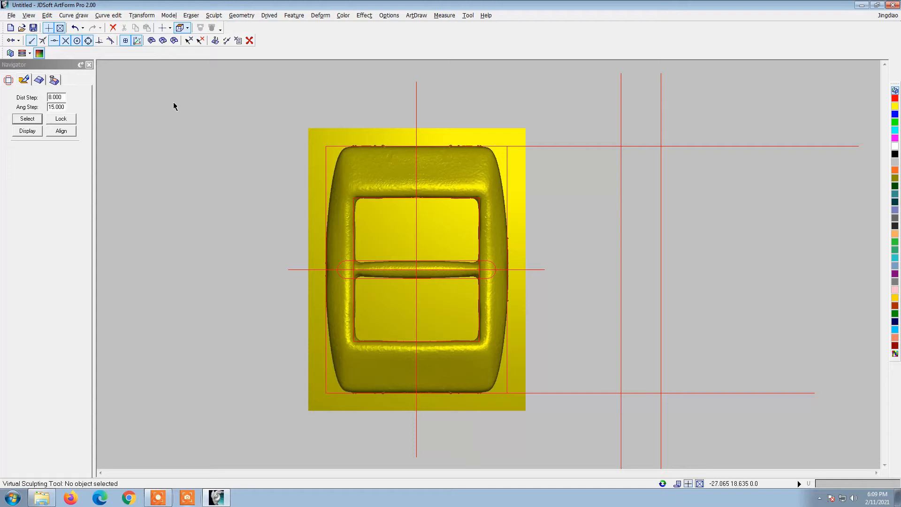
key("space")
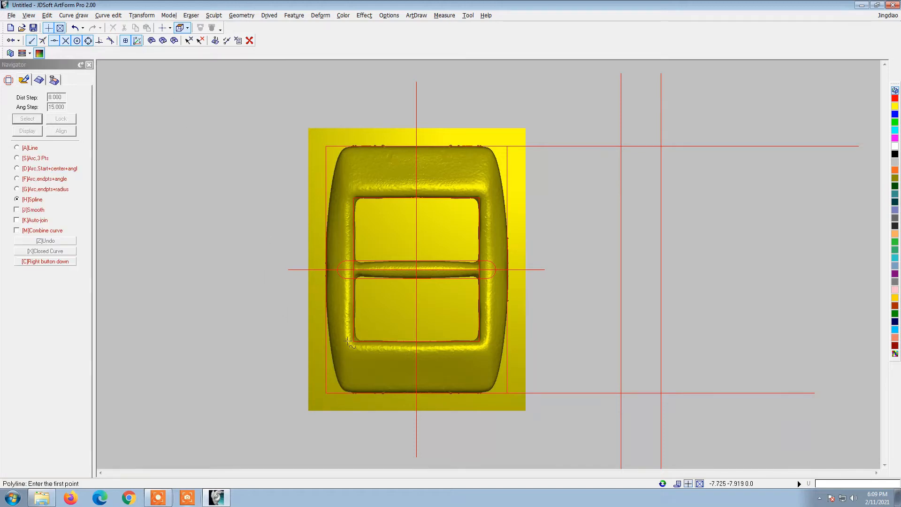
right_click(341, 325)
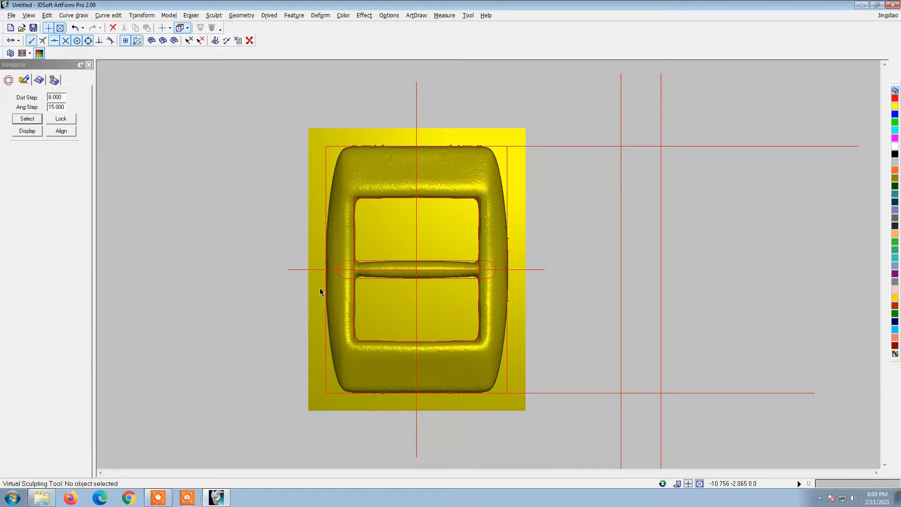
Draw a two-point ellipse between opposite corners of the 20.2 × 27.5 mm rectangle around the buckle
left_click(73, 16)
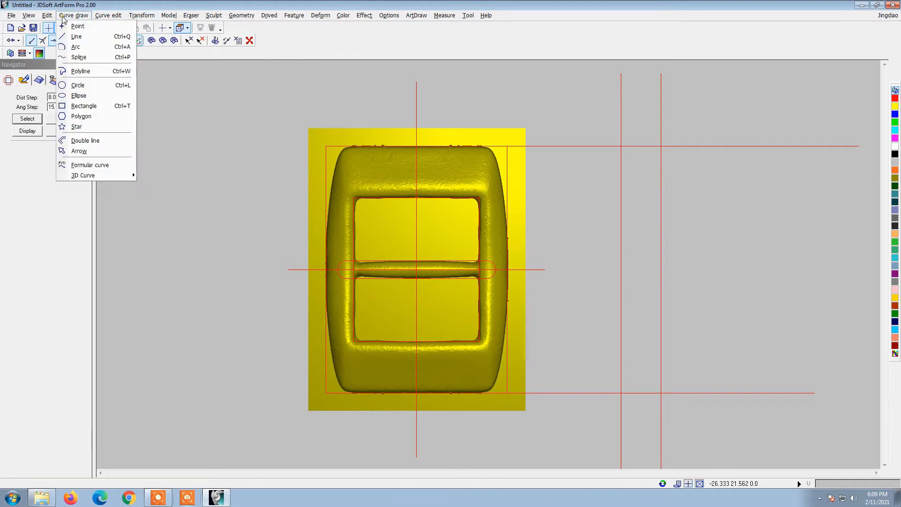
left_click(83, 105)
left_click(327, 392)
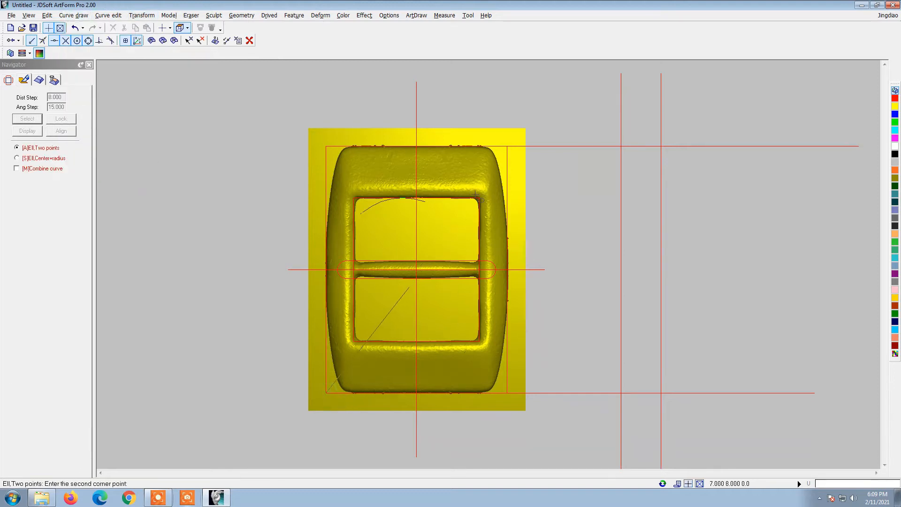
left_click(506, 147)
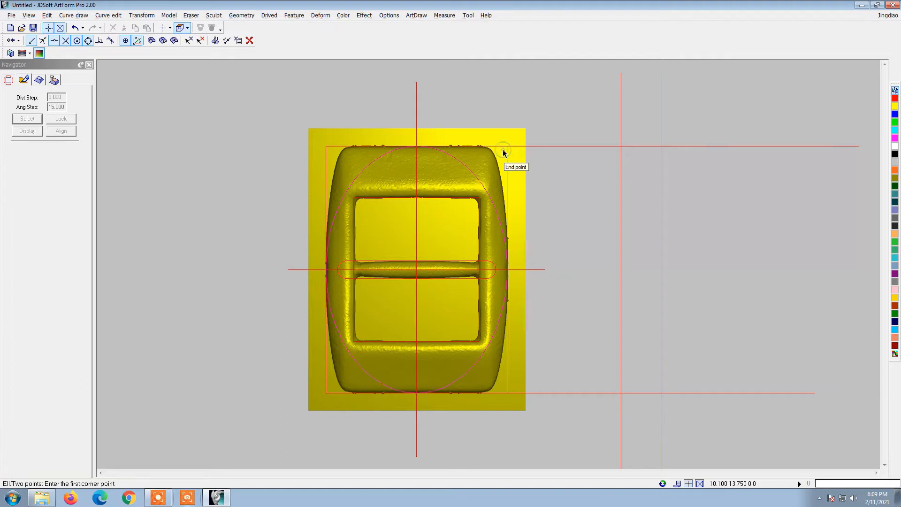
Stretch the ellipse vertically about its centre to about 52.55 mm so its sides follow the buckle's curved outer edges
left_click_drag(416, 141, 419, 66)
scroll(410, 128, "up", 1)
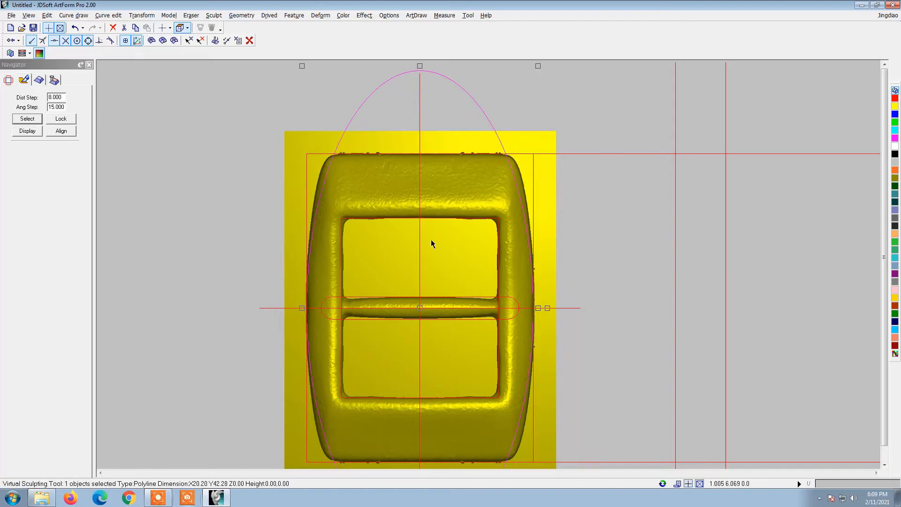
scroll(432, 243, "down", 1)
left_click_drag(423, 148, 426, 109)
scroll(423, 125, "up", 1)
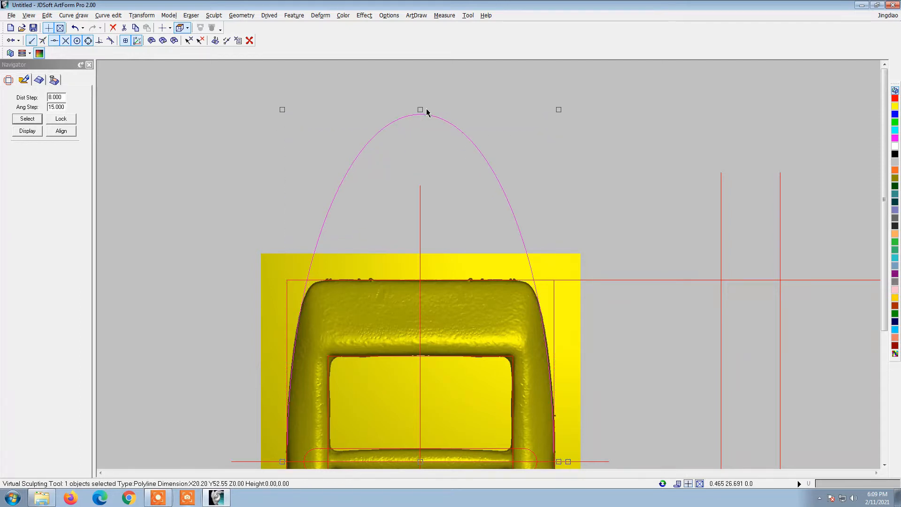
scroll(398, 312, "down", 1)
scroll(354, 431, "up", 3)
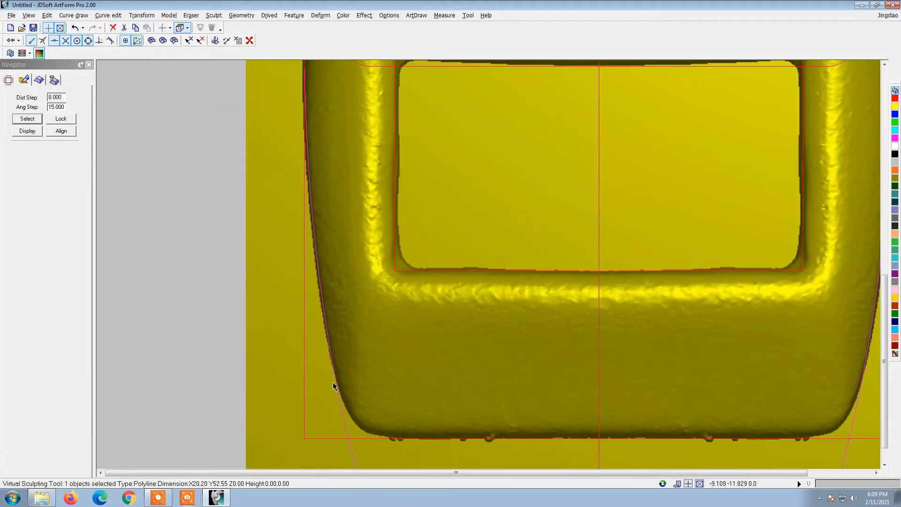
scroll(347, 395, "down", 3)
scroll(352, 216, "up", 1)
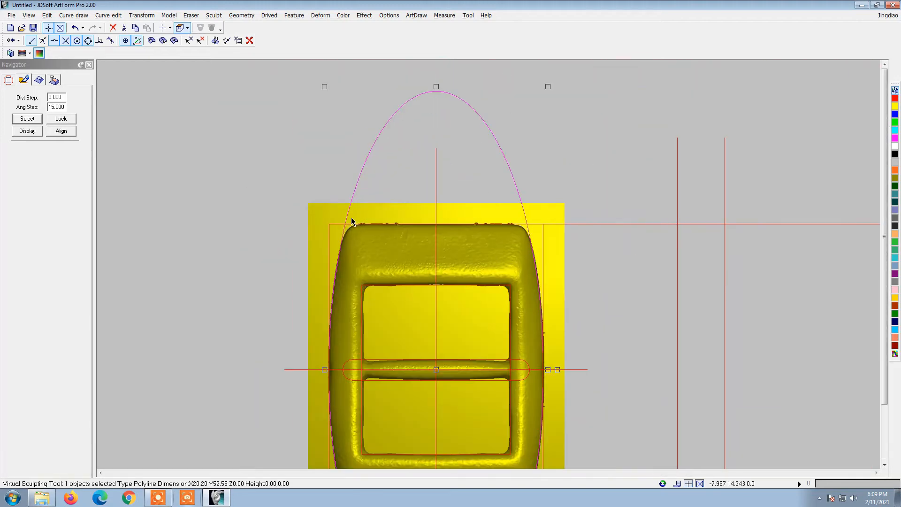
Set the distance step to 25 and move the outer rectangle 50 mm left, clear of the buckle
left_click(335, 227)
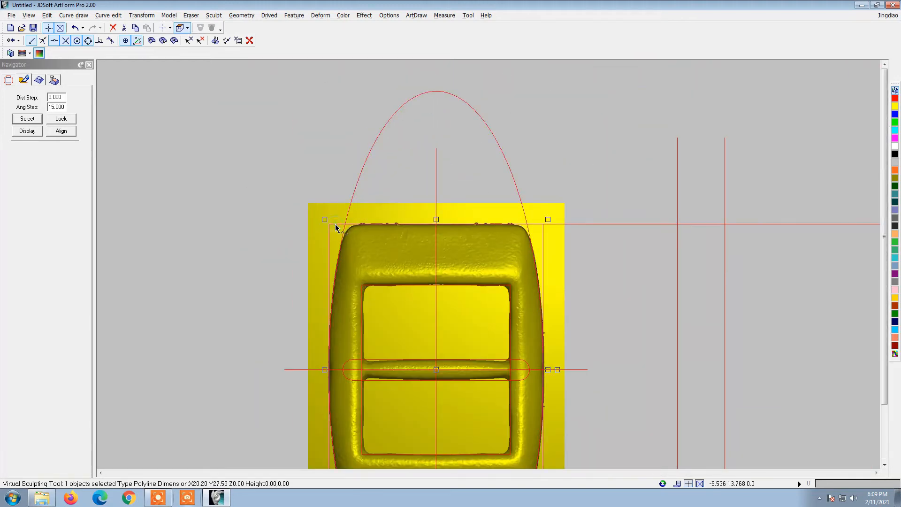
double_click(62, 97)
key("Left")
key("Left")
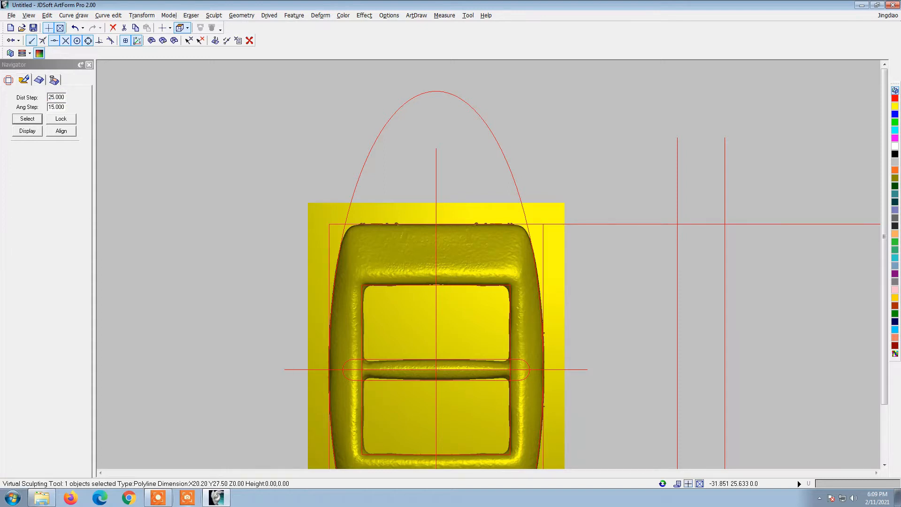
Quick-trim the ellipse's ends where they extend above and below the buckle's horizontal edge lines
scroll(680, 305, "down", 3)
scroll(581, 394, "up", 2)
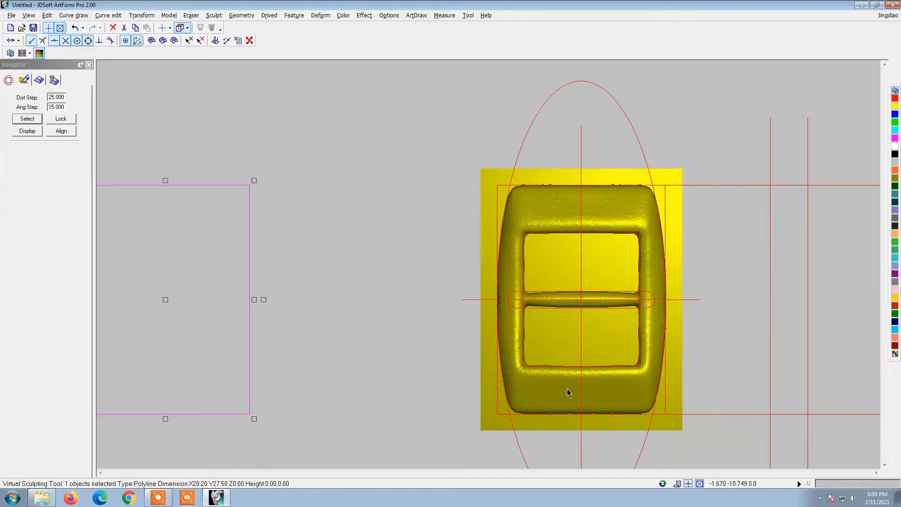
scroll(540, 399, "up", 4)
scroll(516, 347, "down", 3)
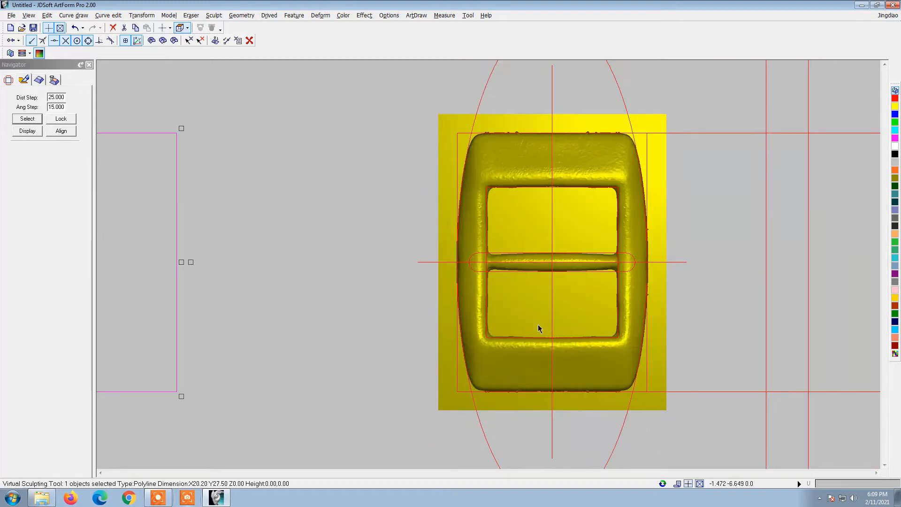
left_click(108, 15)
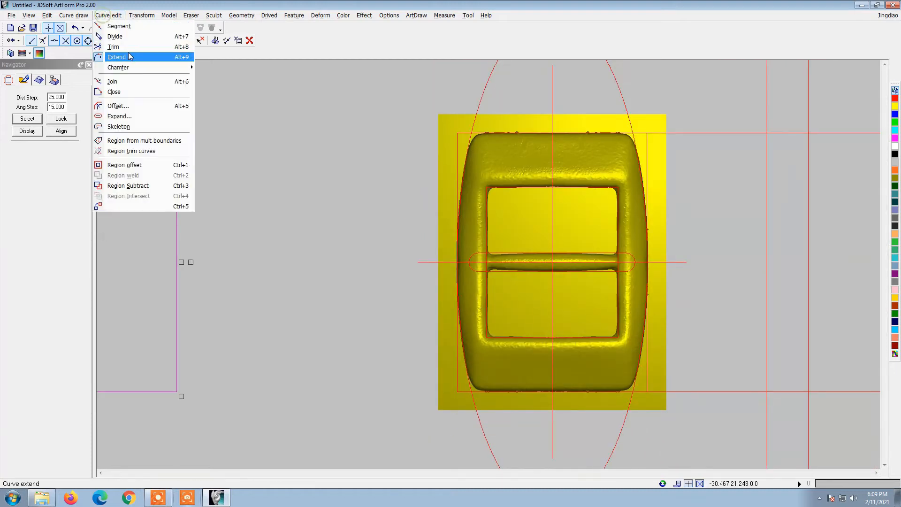
left_click(128, 47)
left_click(475, 104)
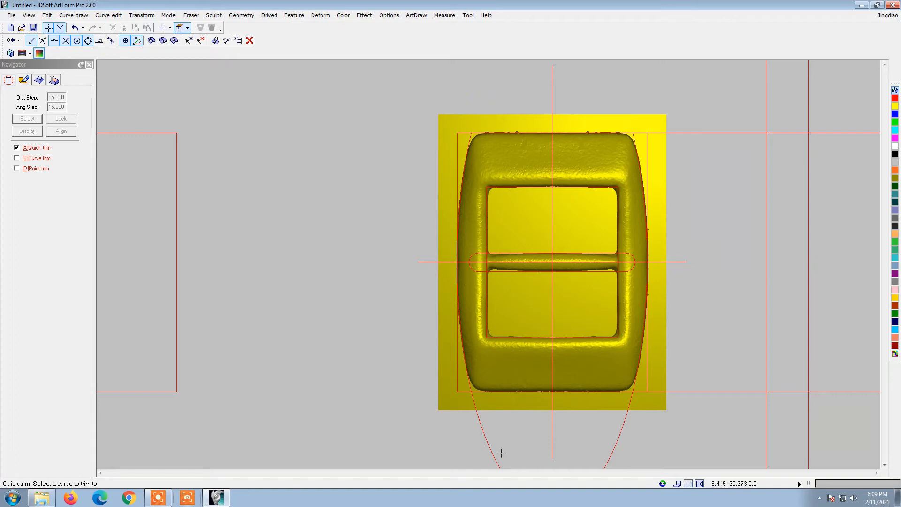
left_click(487, 448)
scroll(483, 405, "up", 3)
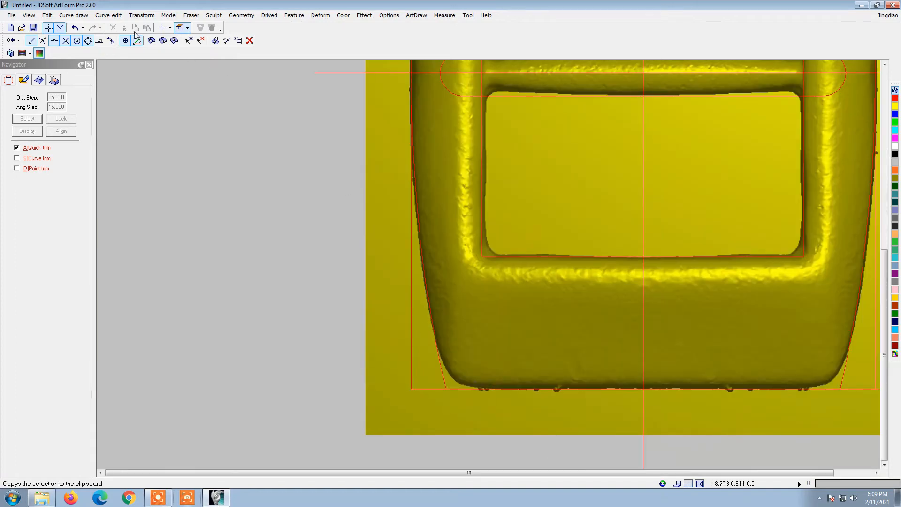
Fillet the two lower corners between the curved sides and the bottom line with a 1 mm radius, trimming the curves
left_click(108, 15)
mouse_move(142, 70)
left_click(206, 68)
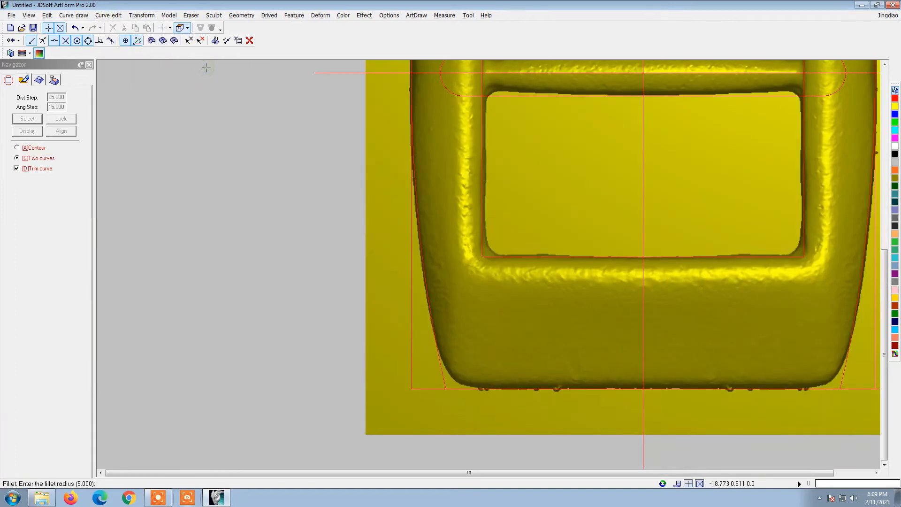
key("Return")
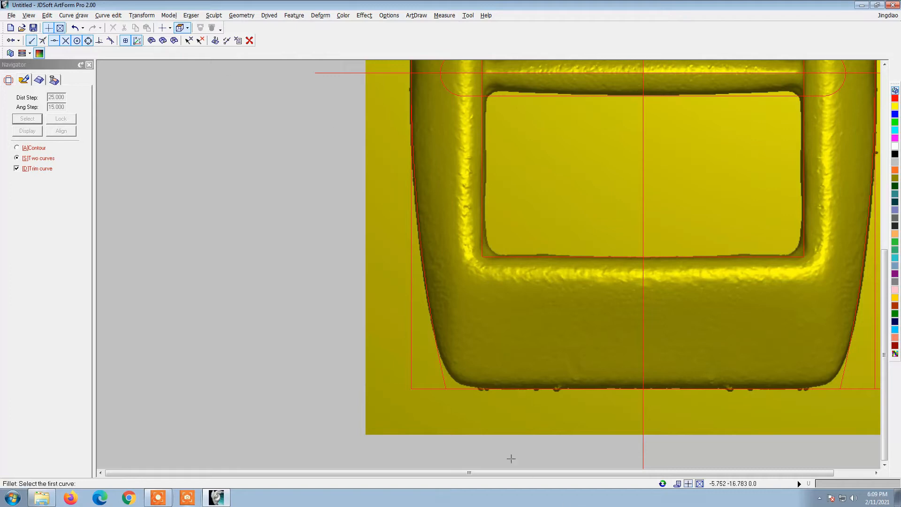
scroll(445, 350, "up", 2)
left_click(435, 334)
left_click(483, 378)
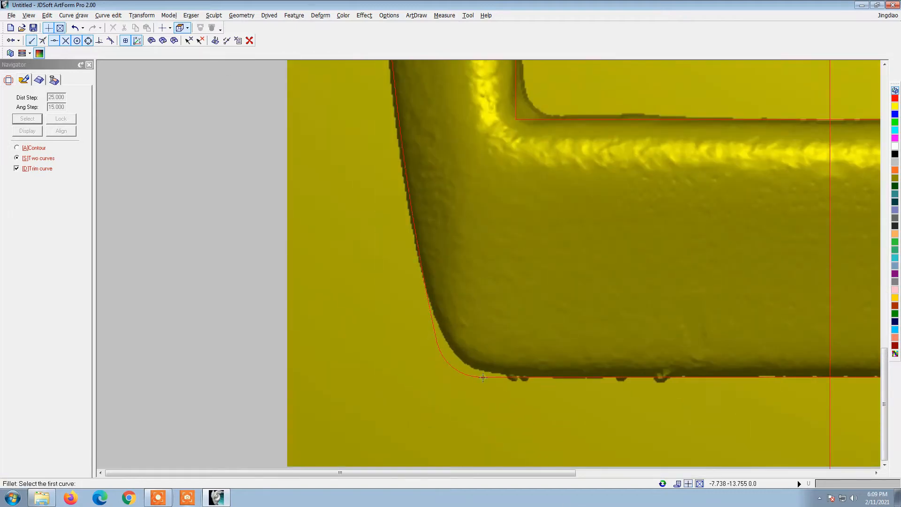
scroll(422, 375, "down", 2)
left_click(668, 373)
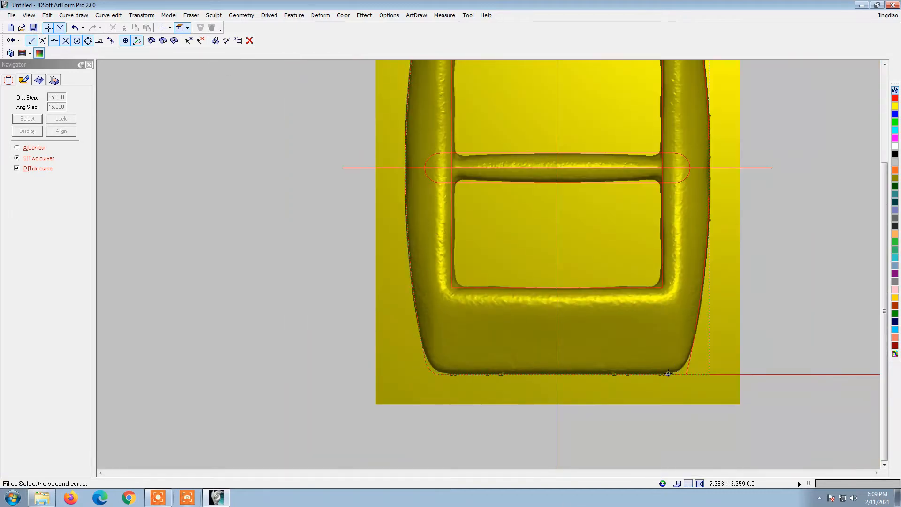
left_click(685, 362)
scroll(472, 386, "down", 2)
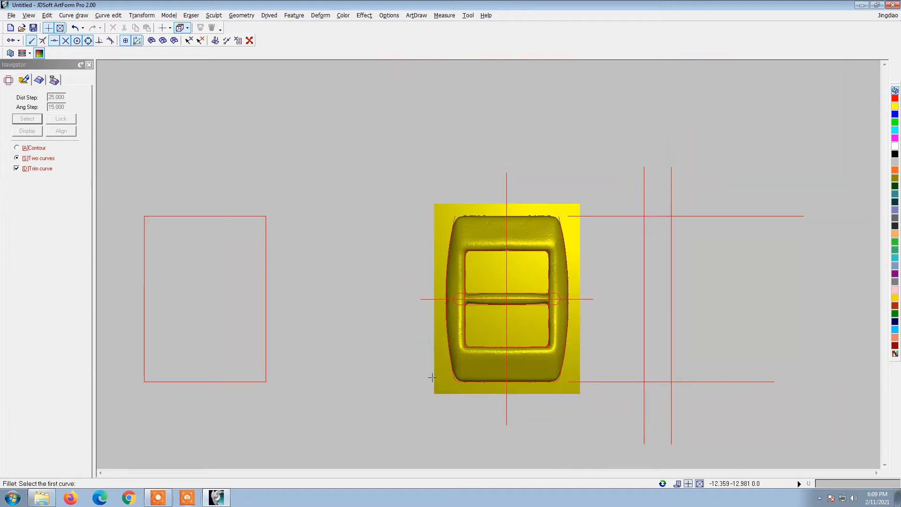
scroll(502, 333, "up", 1)
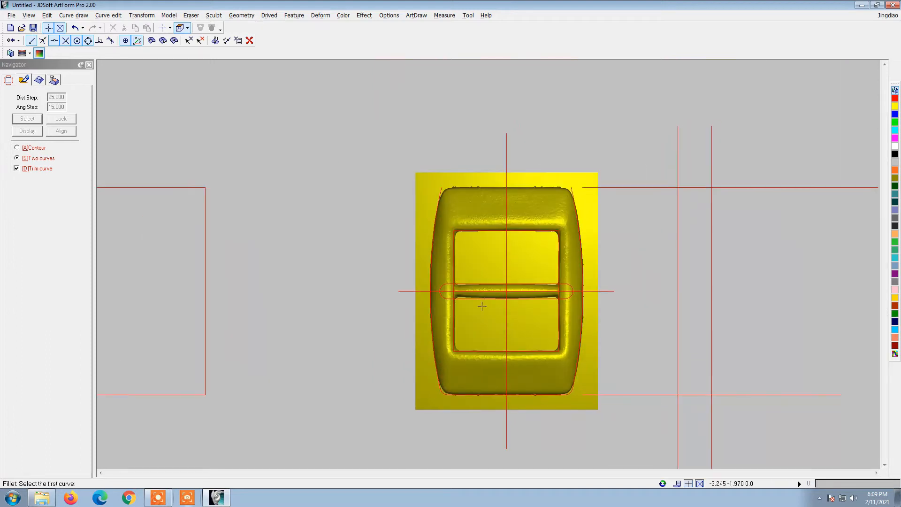
Fillet the outline's two lower corners between the bottom line and the curved sides with a 2 mm radius
scroll(482, 306, "up", 3)
left_click(108, 15)
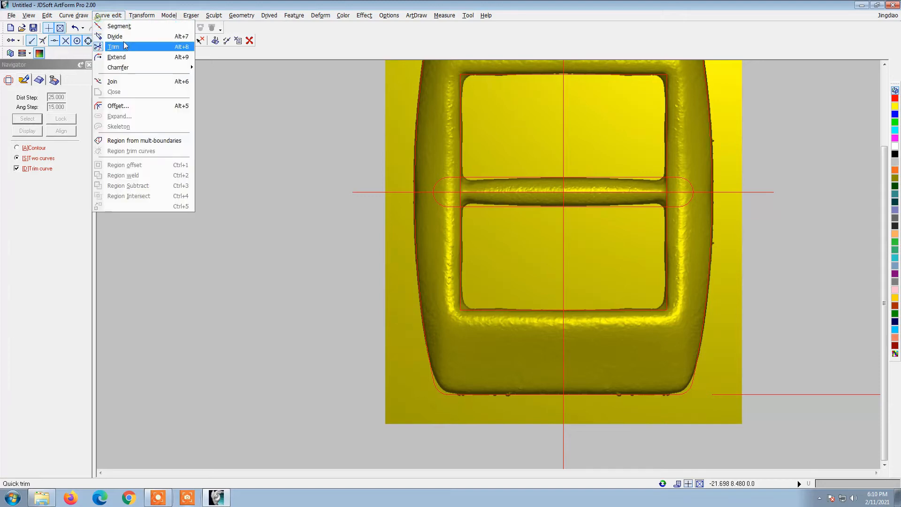
mouse_move(140, 67)
left_click(217, 68)
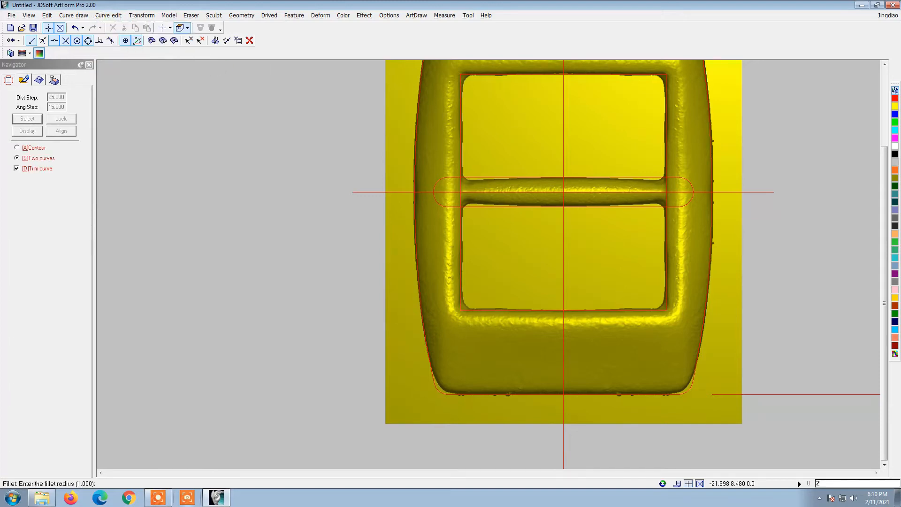
type("2")
key("Return")
scroll(462, 425, "up", 3)
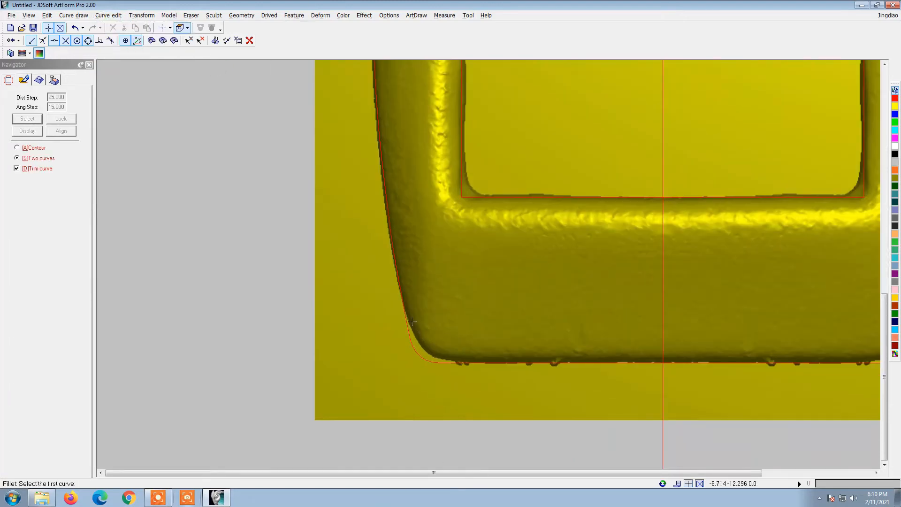
left_click(402, 305)
left_click(452, 369)
scroll(460, 364, "down", 3)
scroll(511, 365, "up", 3)
left_click(484, 361)
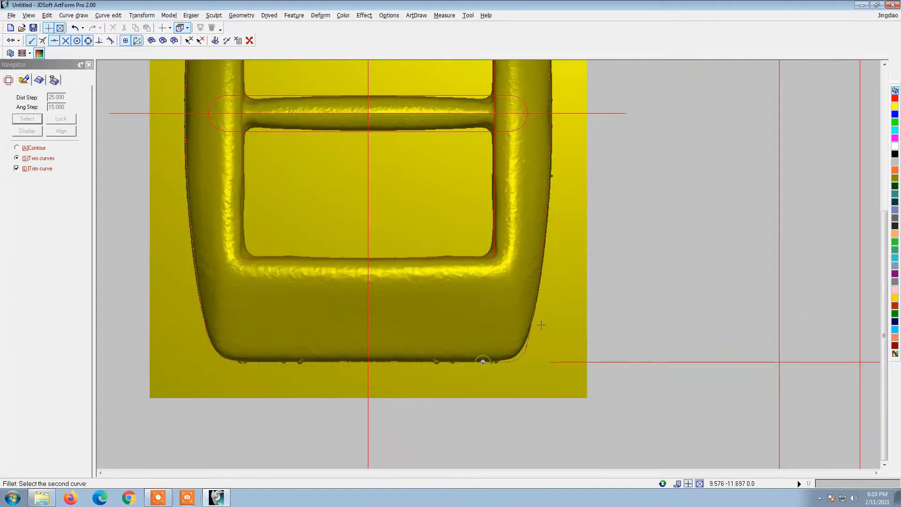
left_click(531, 323)
scroll(530, 358, "down", 4)
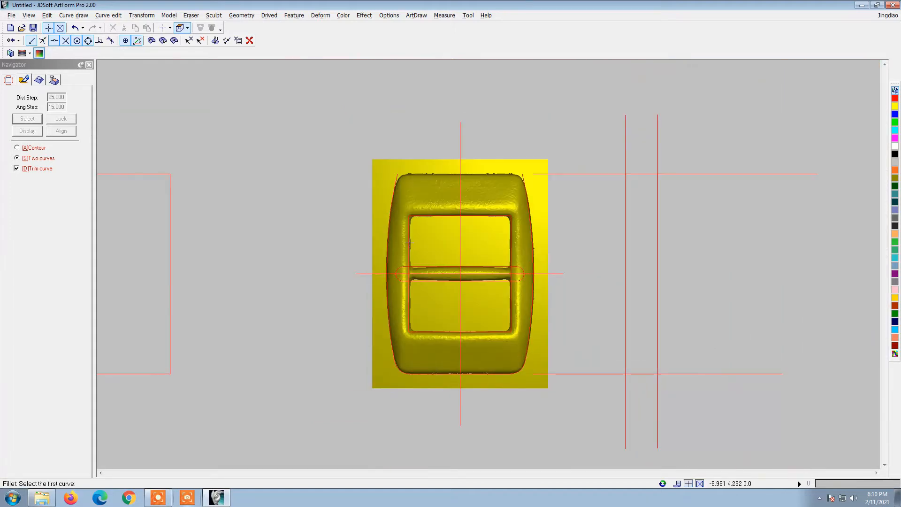
Quick-trim the upper halves of the outline's curved sides back to the horizontal centreline
left_click(108, 15)
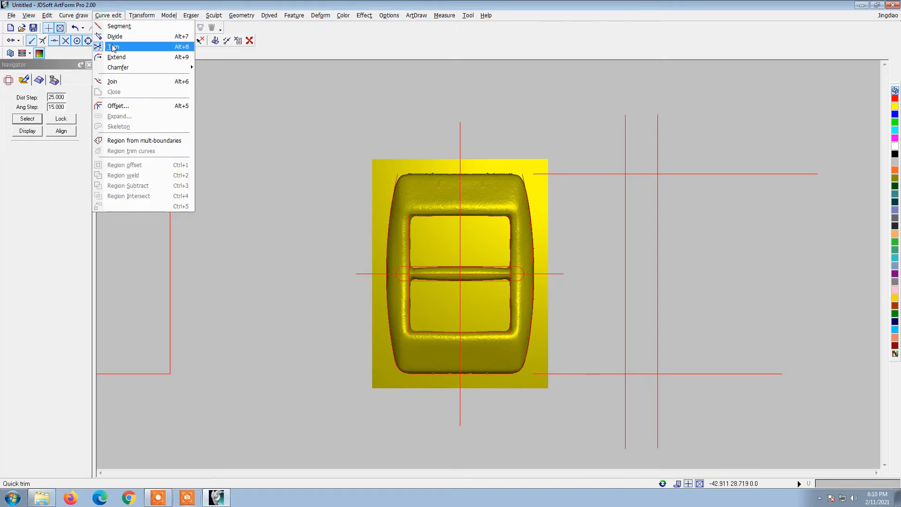
left_click(115, 45)
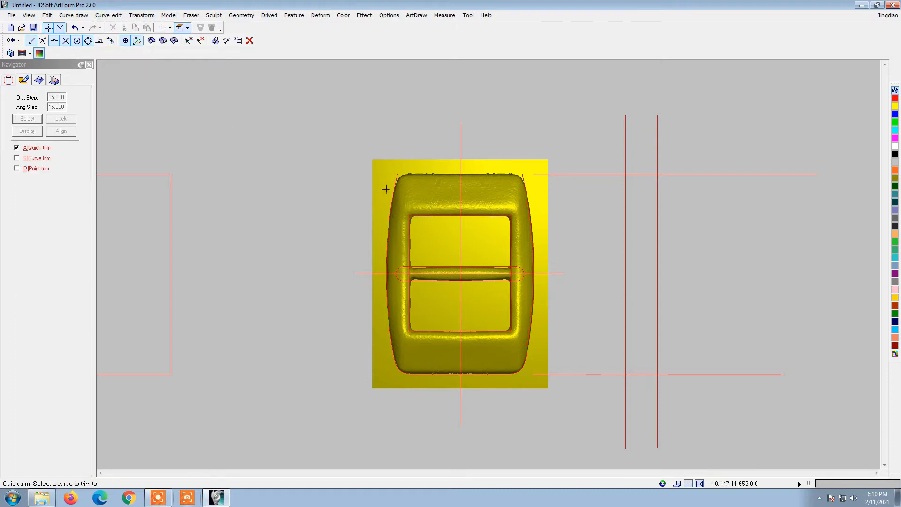
right_click(534, 232)
Mirror a copy of the lower half of the outline across the horizontal centreline to form the upper half
left_click(533, 317)
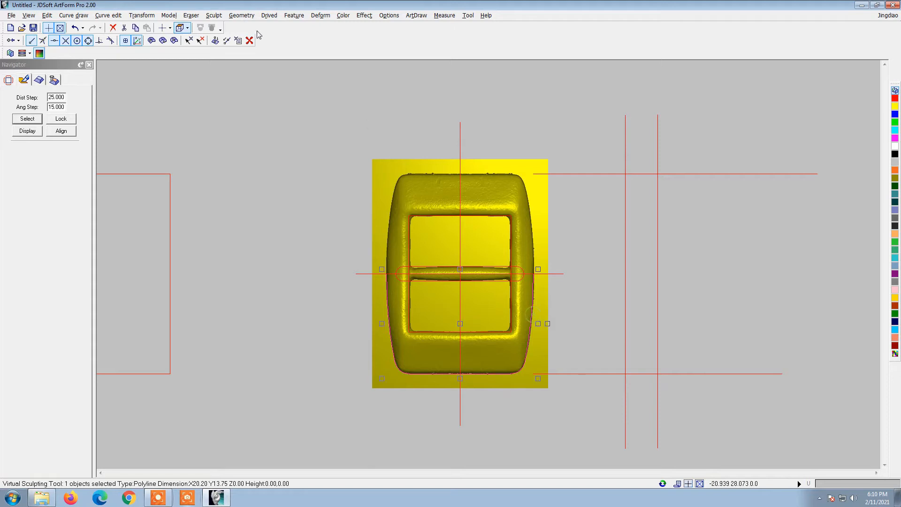
left_click(137, 15)
left_click(176, 47)
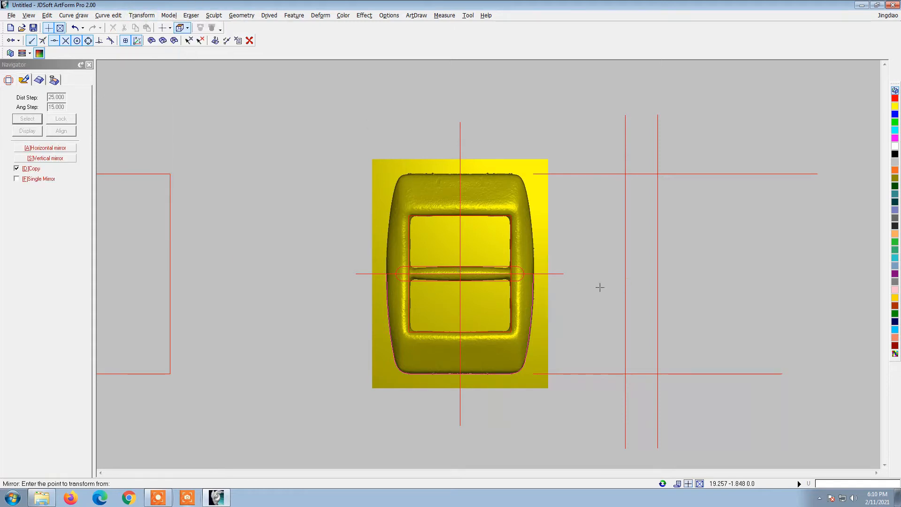
left_click(562, 274)
left_click(534, 274)
scroll(529, 268, "up", 5)
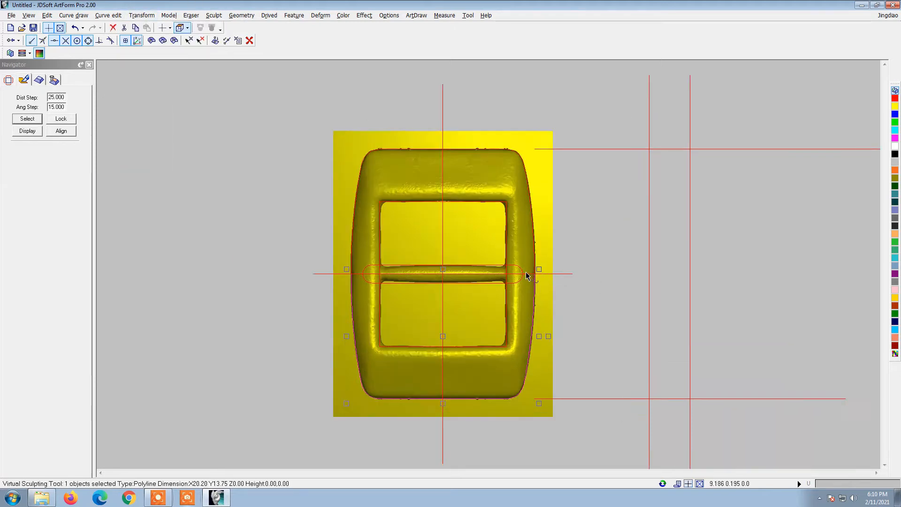
Auto-join the lower and upper halves of the outer outline into a single curve
left_click(549, 285)
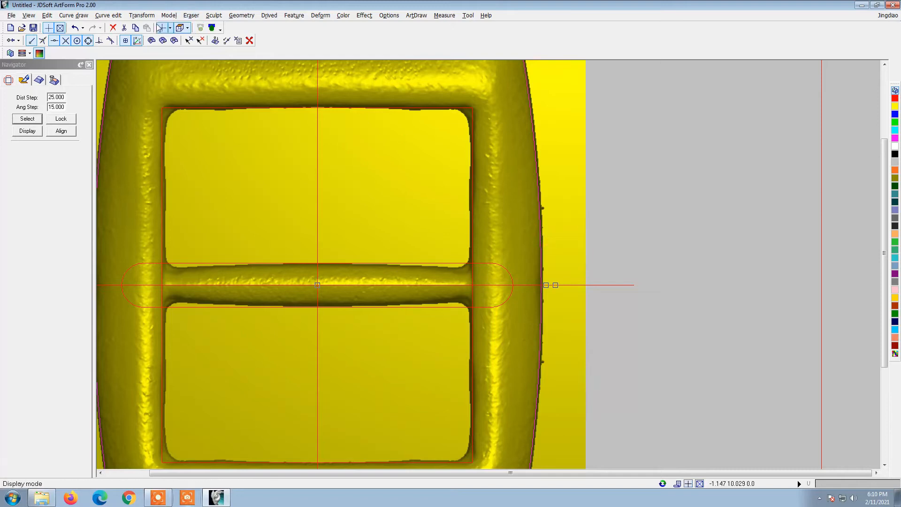
left_click(108, 16)
left_click(112, 81)
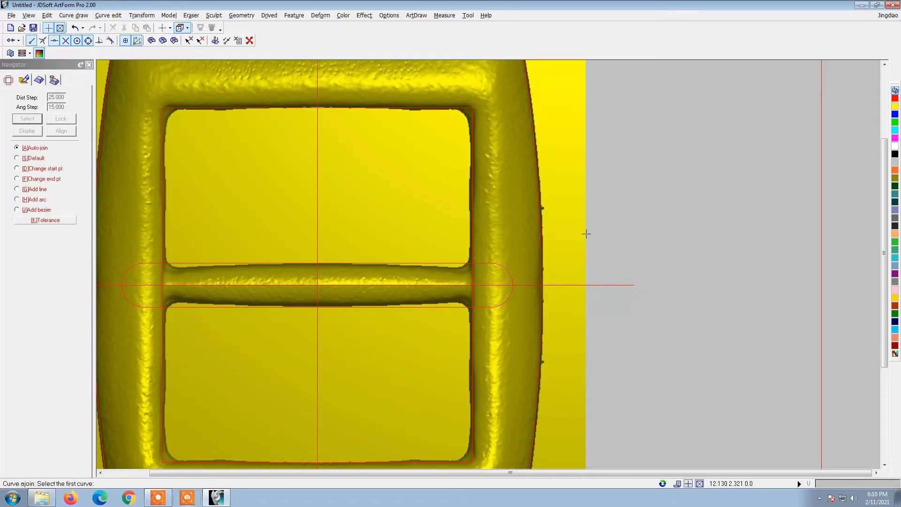
right_click(540, 240)
left_click(541, 240)
scroll(528, 214, "down", 4)
scroll(488, 199, "up", 2)
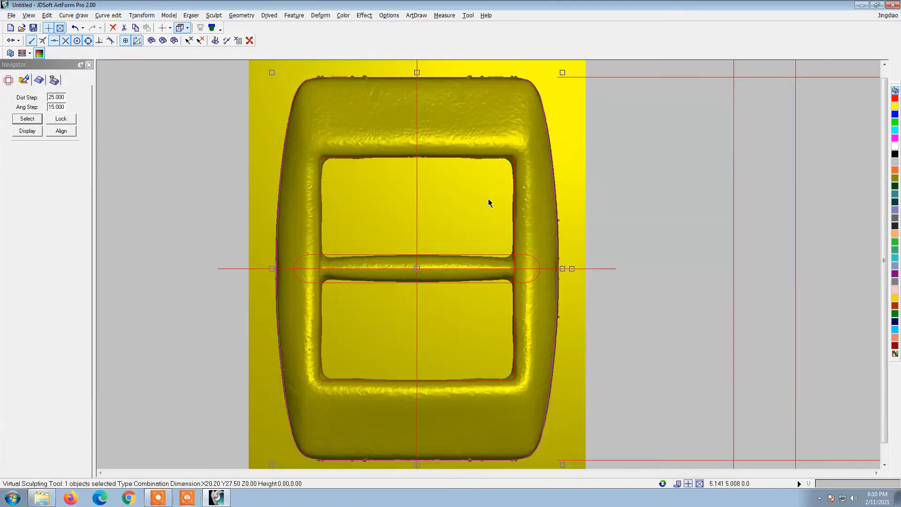
Scale the window rectangle about its centre to 14.40 mm in X and 16.20 mm in Y
left_click(514, 192)
scroll(481, 172, "down", 2)
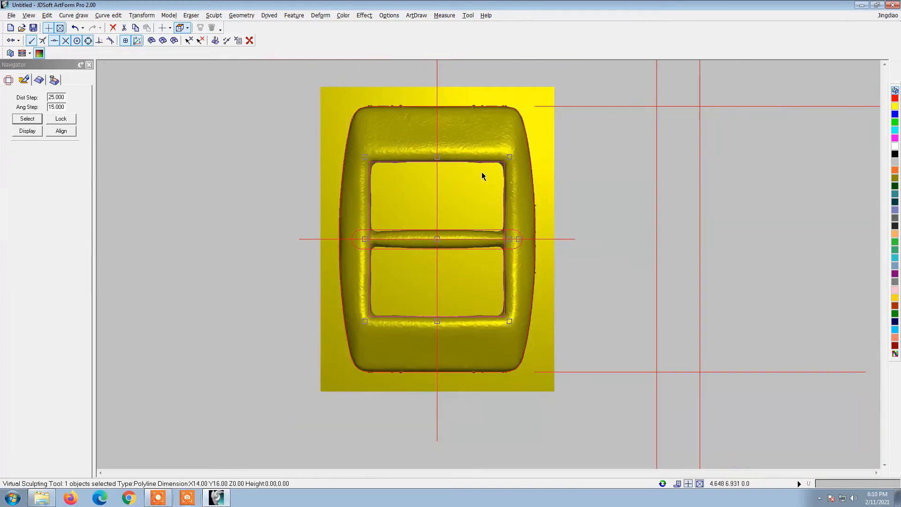
left_click(135, 15)
left_click(150, 67)
double_click(416, 220)
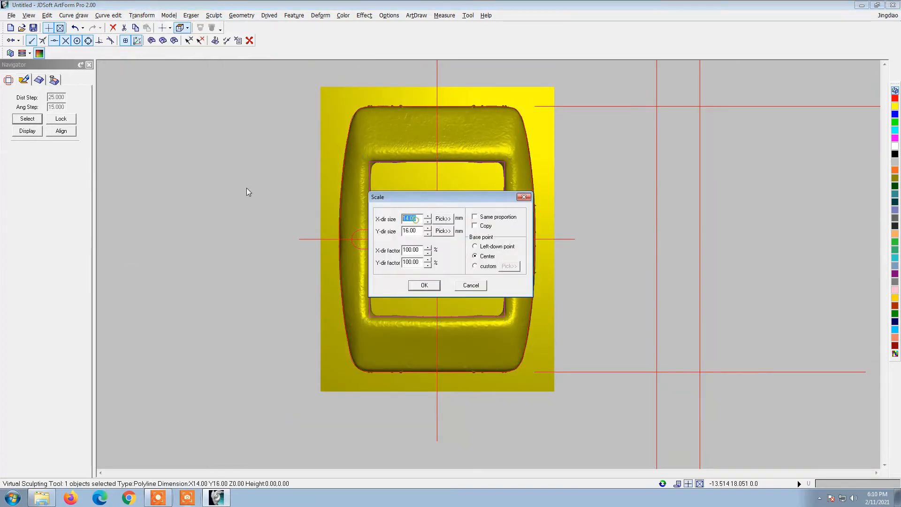
type("14.")
type("1")
key("Return")
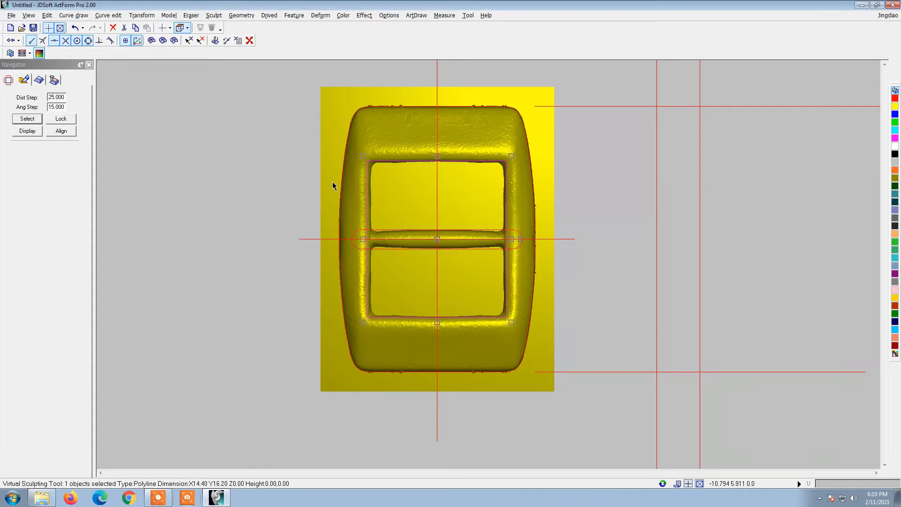
scroll(332, 185, "down", 2)
scroll(428, 217, "up", 5)
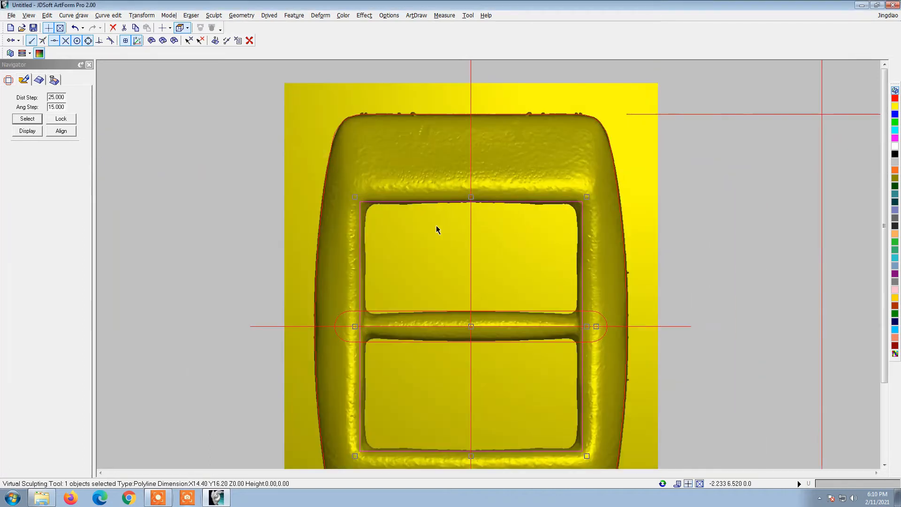
scroll(469, 248, "down", 2)
left_click(680, 241)
Wire-colour the outer outline and window rectangle in pink, then seed-colour the buckle frame between them
scroll(367, 183, "up", 4)
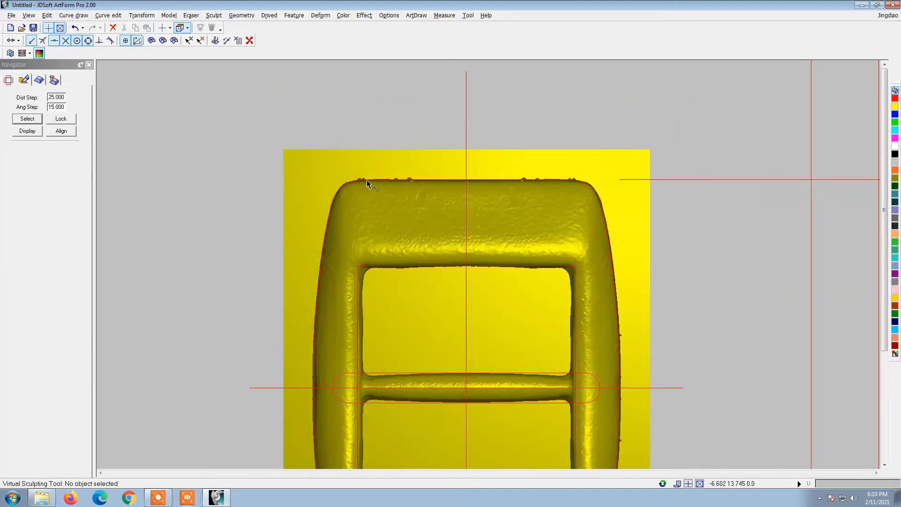
scroll(366, 182, "up", 1)
scroll(343, 174, "down", 2)
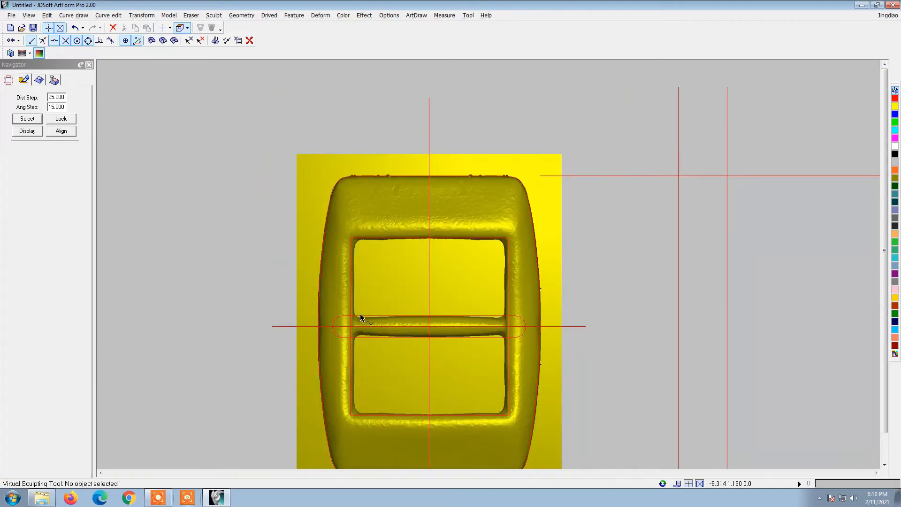
key("space")
scroll(359, 313, "up", 2)
left_click(302, 258)
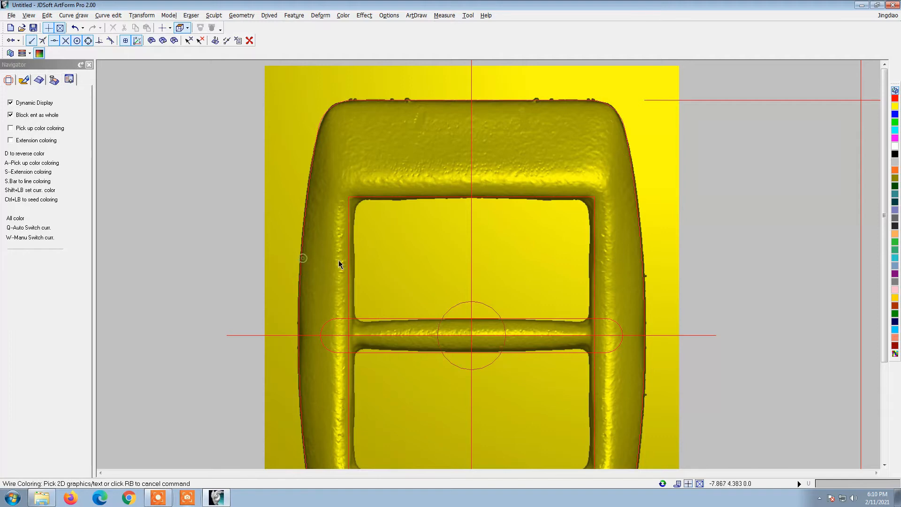
key("space")
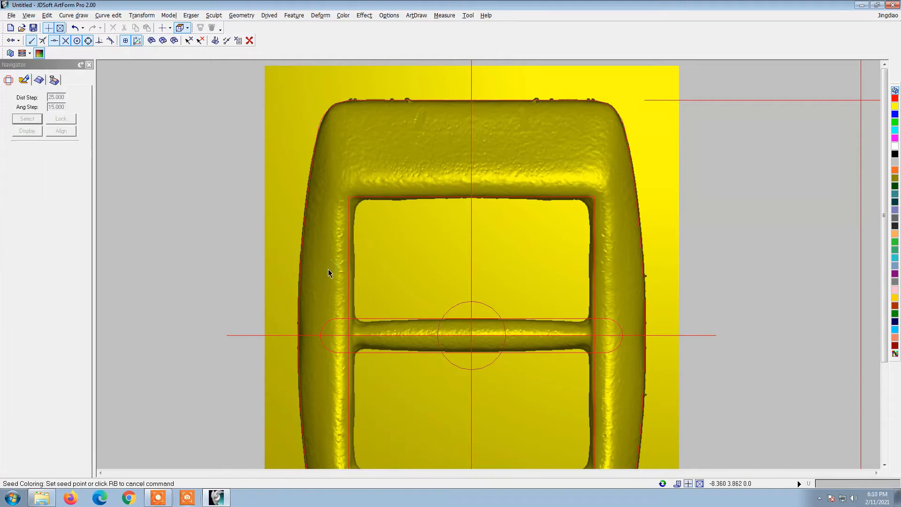
key("space")
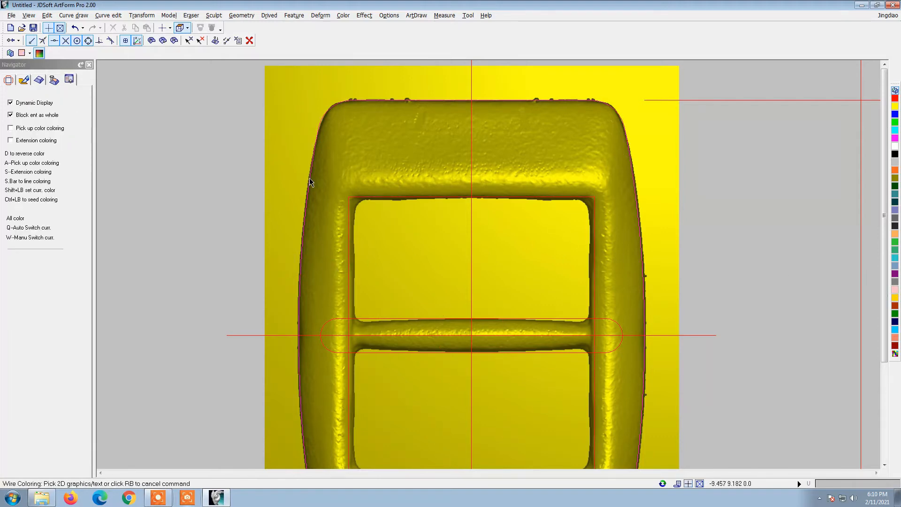
key("space")
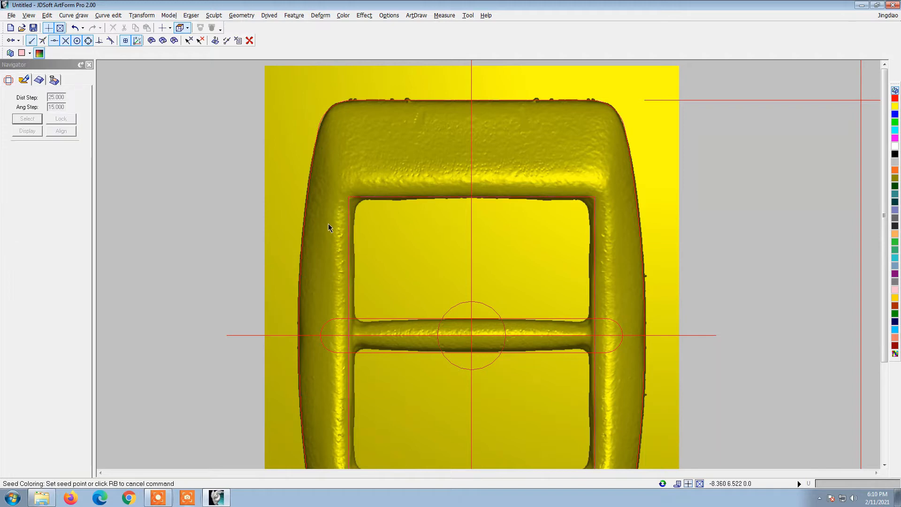
left_click(328, 223)
scroll(335, 235, "down", 2)
right_click(340, 234)
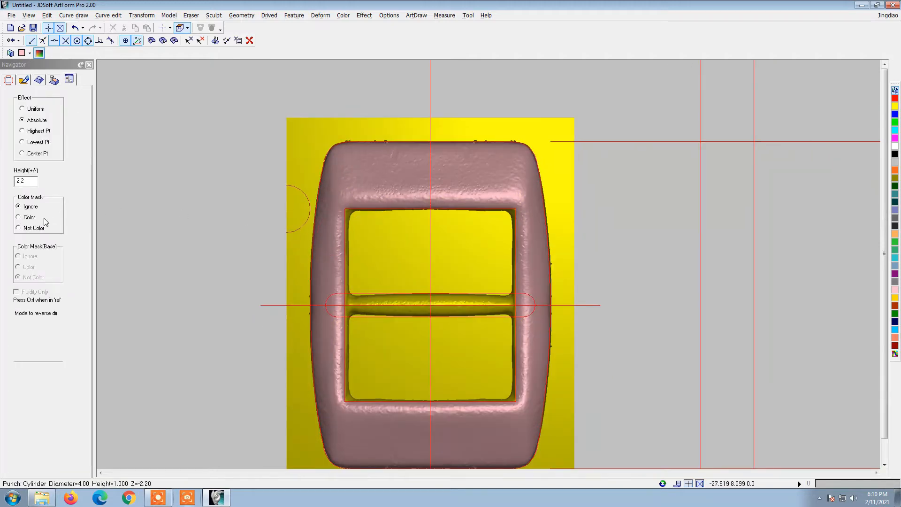
Punch the uncoloured window and base areas to an absolute height of -2.2 using the Color mask, removing the crossbar
left_click(27, 217)
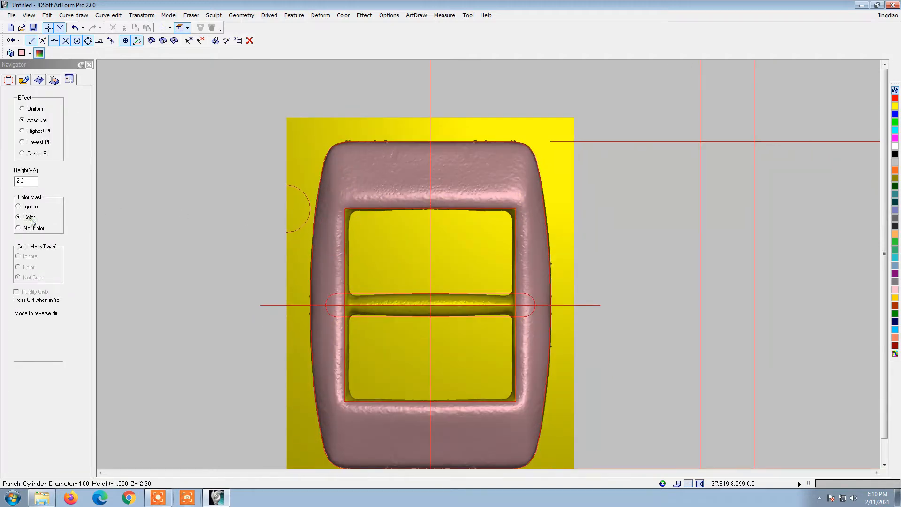
left_click(385, 265)
scroll(328, 175, "up", 2)
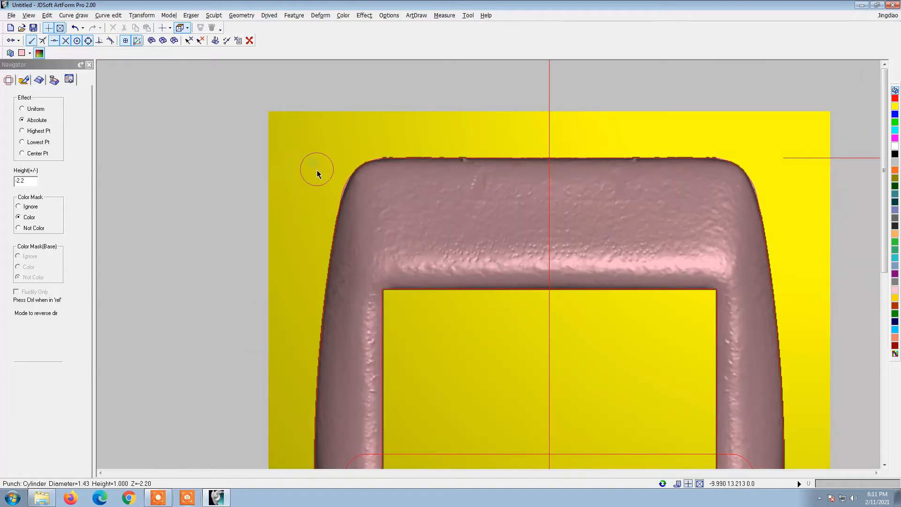
middle_click_drag(333, 156, 339, 144)
scroll(310, 206, "down", 3)
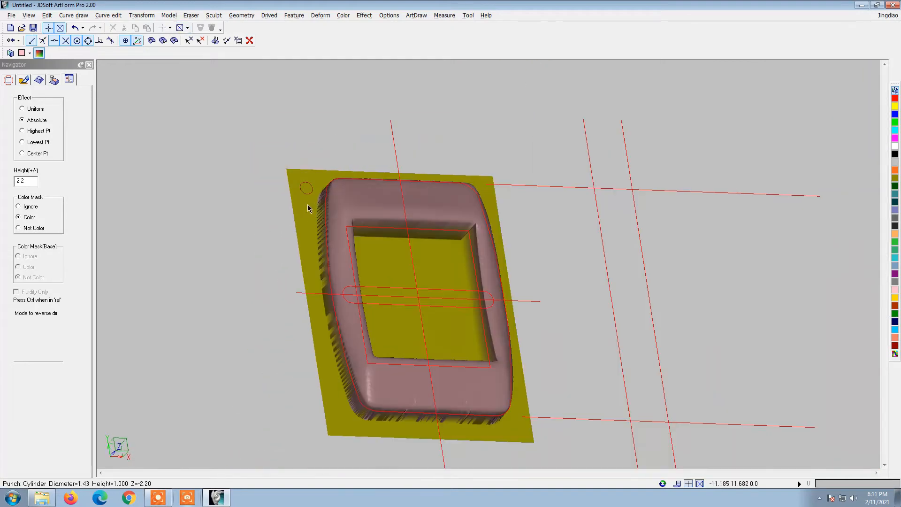
Remove the frame's pink colouring, then wire-colour the outline and window curves again and seed-colour the frame between them
middle_click_drag(368, 398, 335, 387)
scroll(351, 407, "up", 3)
key("ctrl+z")
key("space")
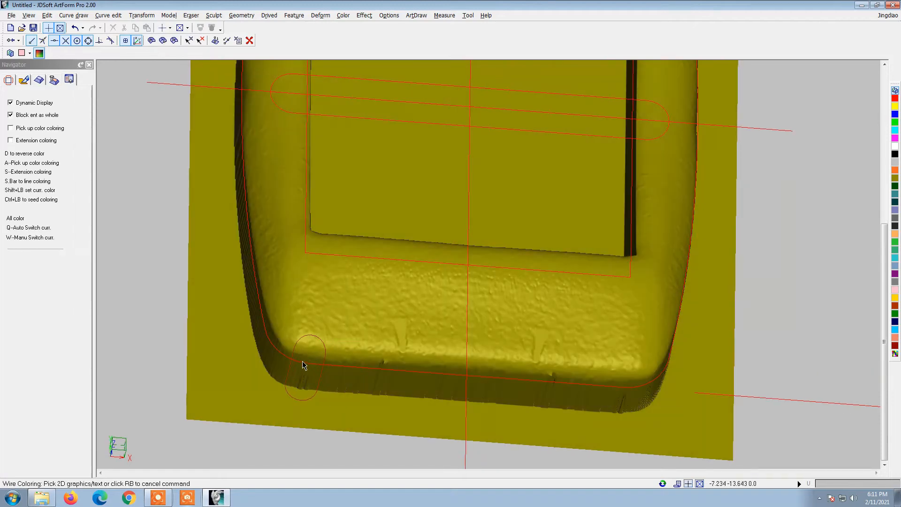
left_click(301, 365)
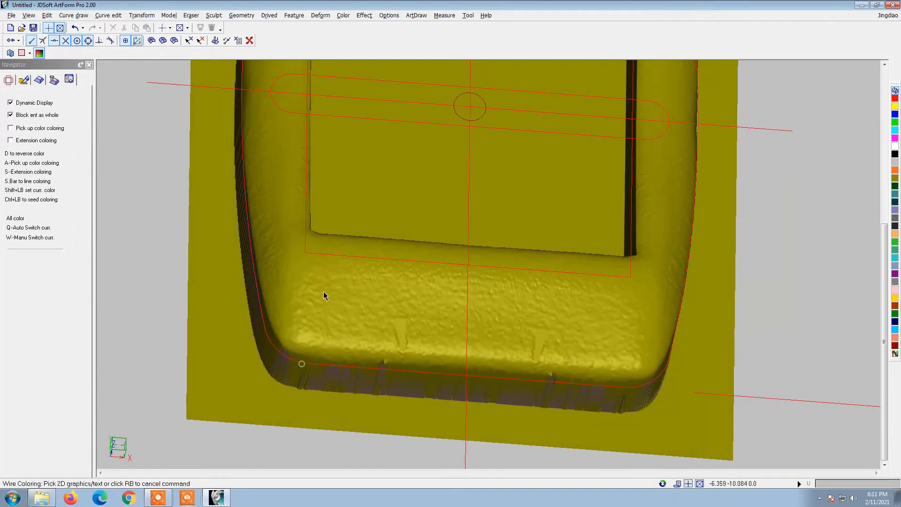
left_click(328, 255)
left_click(351, 330, "ctrl")
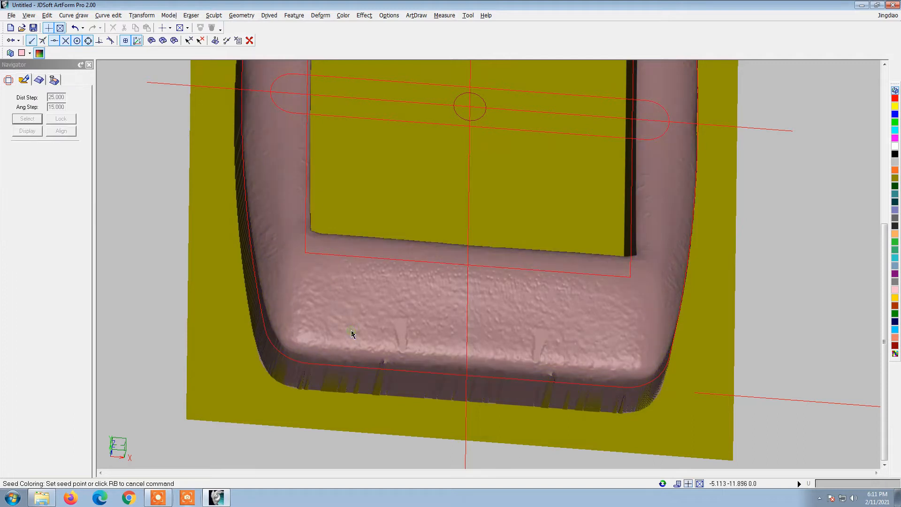
Smooth the mesh twice along the outer outline with Drived Smoothing, using + Only height mode, Color mask and Keep Hard Edge
key("s")
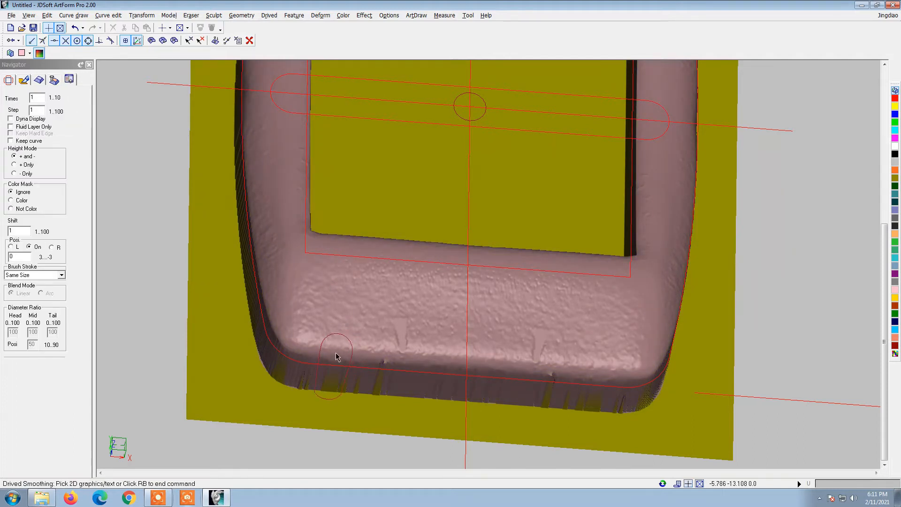
left_click(25, 165)
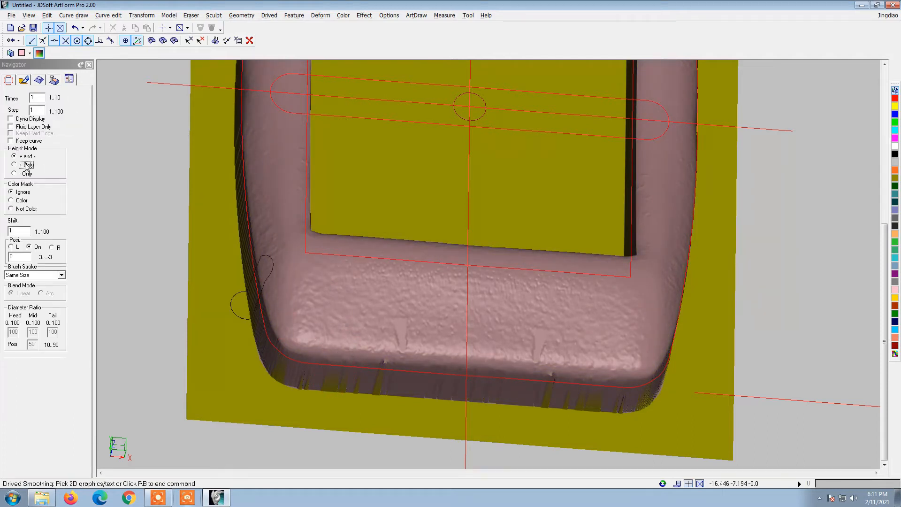
left_click(20, 202)
left_click(27, 133)
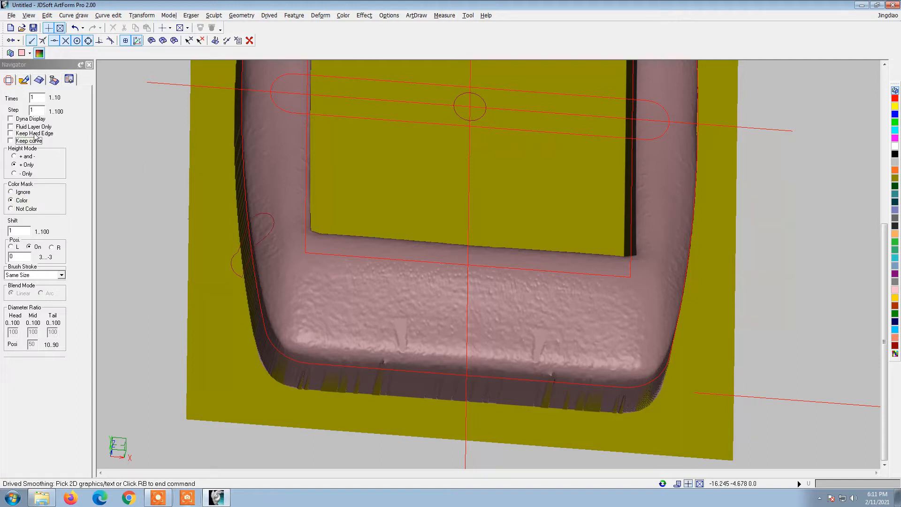
left_click(317, 362)
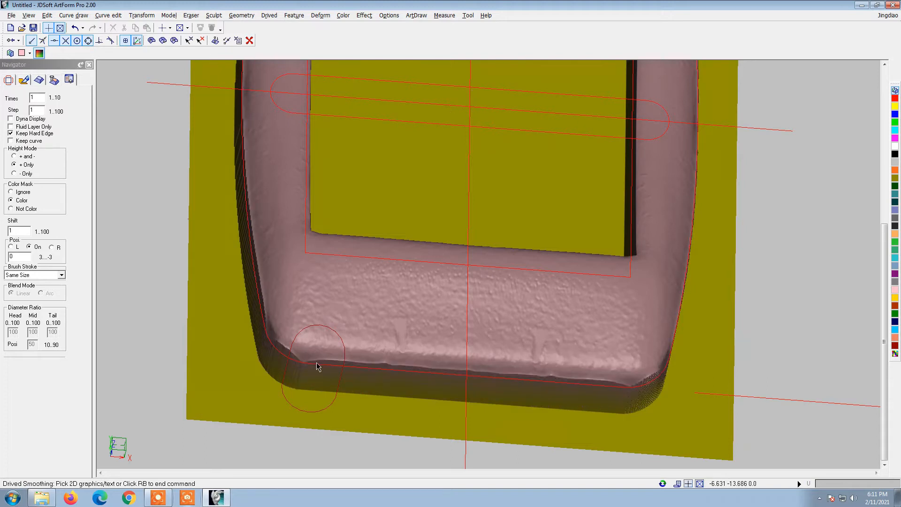
left_click(316, 363)
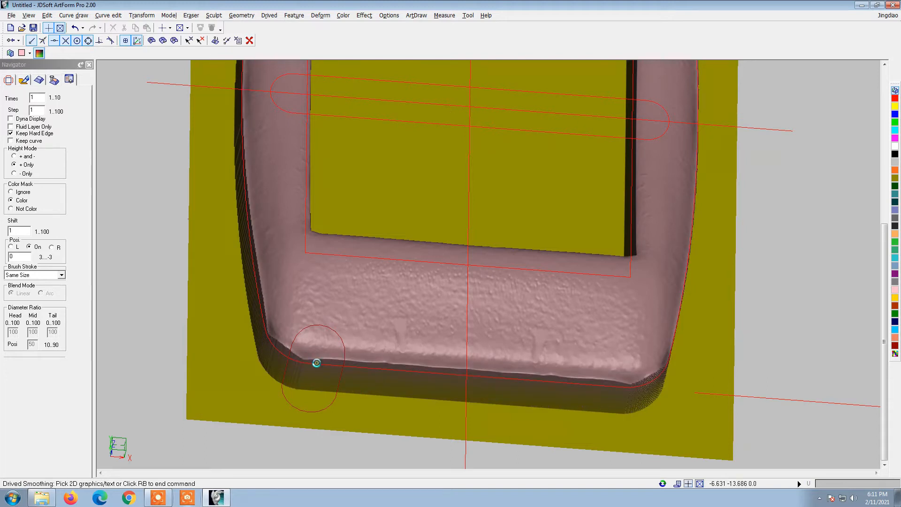
scroll(314, 366, "down", 5)
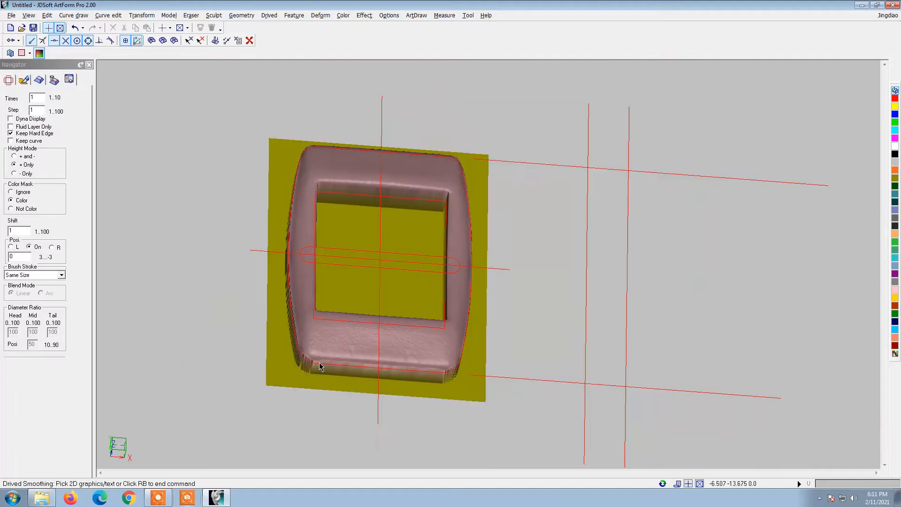
Smooth the mesh along the window rectangle with the same Drived Smoothing settings and leave virtual sculpting
scroll(315, 352, "up", 4)
left_click(318, 319)
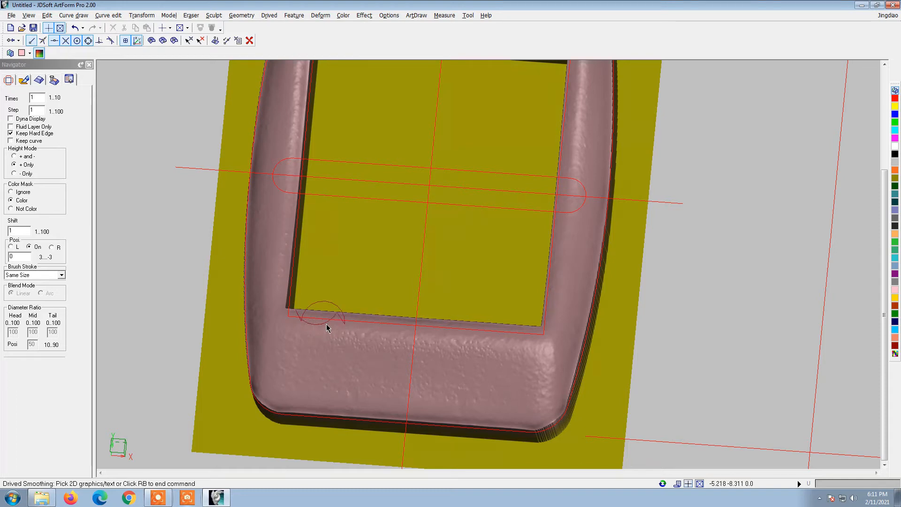
scroll(336, 327, "down", 5)
scroll(327, 282, "up", 4)
mouse_move(329, 283)
middle_mouse_down()
mouse_move(373, 286)
mouse_move(197, 147)
middle_mouse_up()
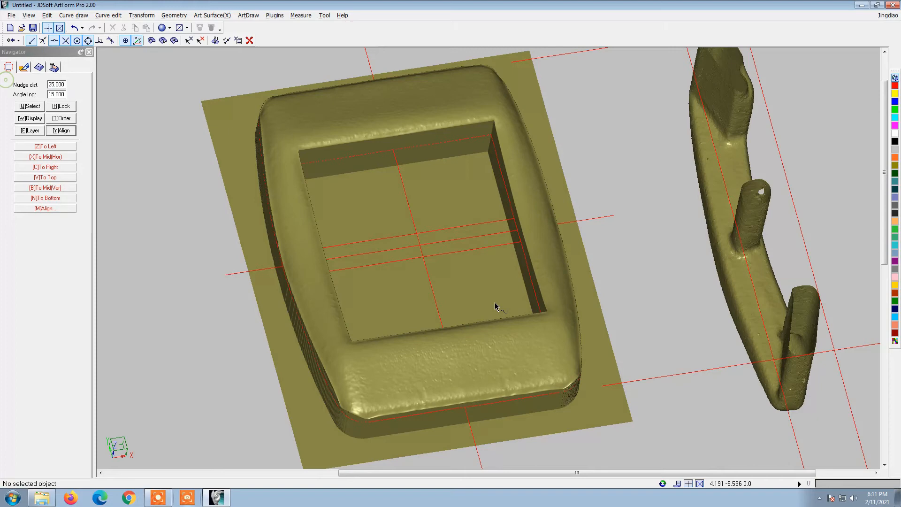
Save the model to the Desktop as an ArtForm file named limra2
scroll(495, 302, "down", 5)
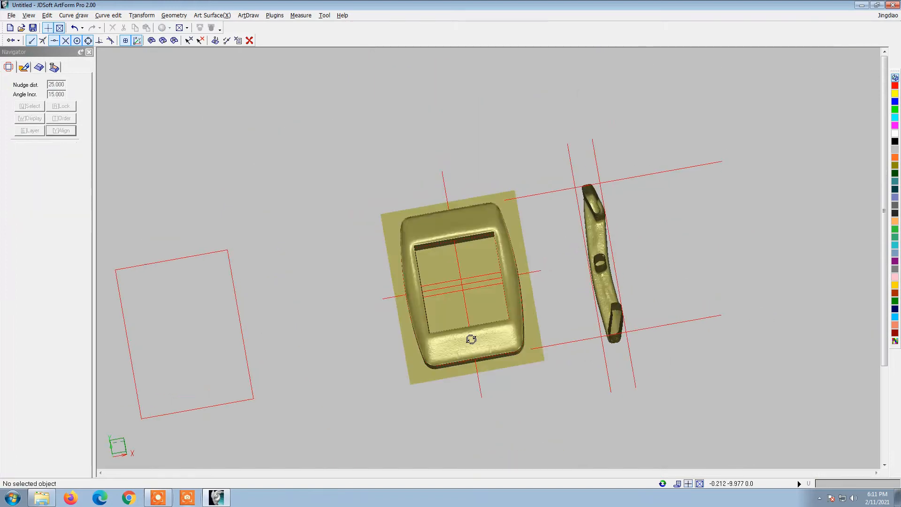
scroll(472, 337, "up", 2)
key("ctrl+s")
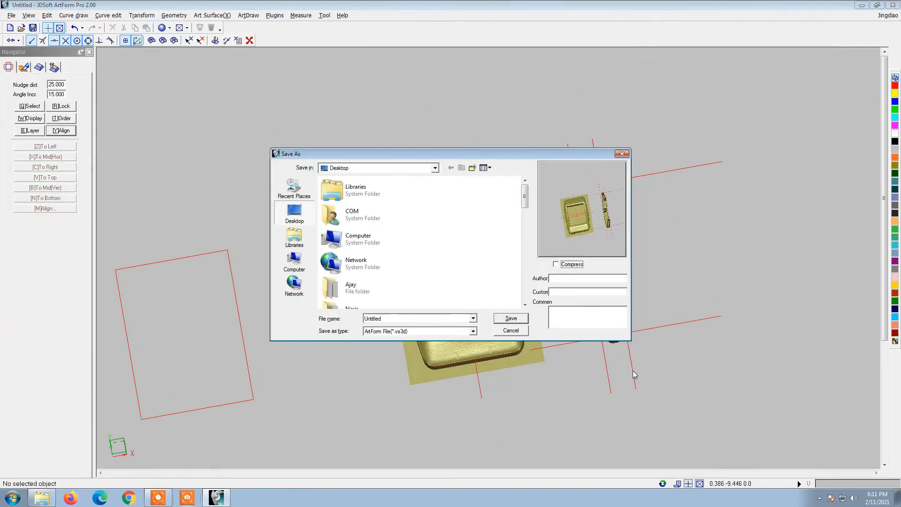
type("lim")
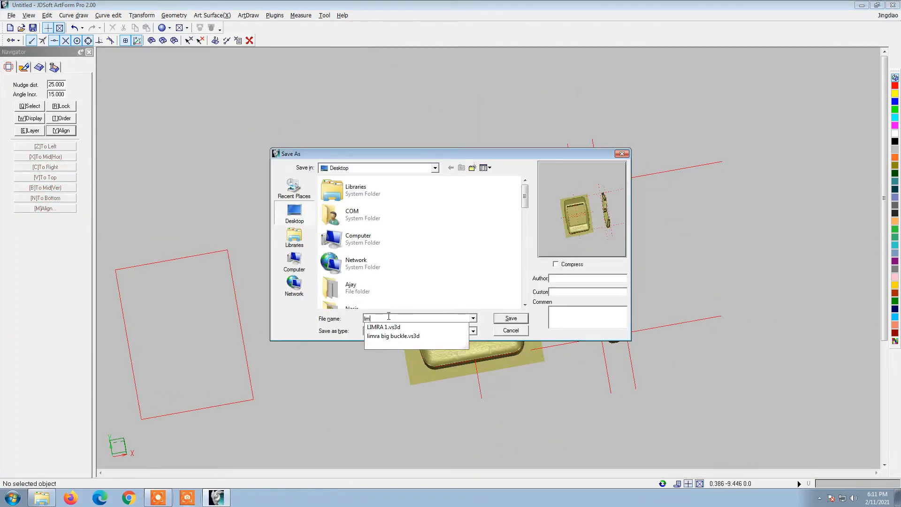
type("ra2")
key("Return")
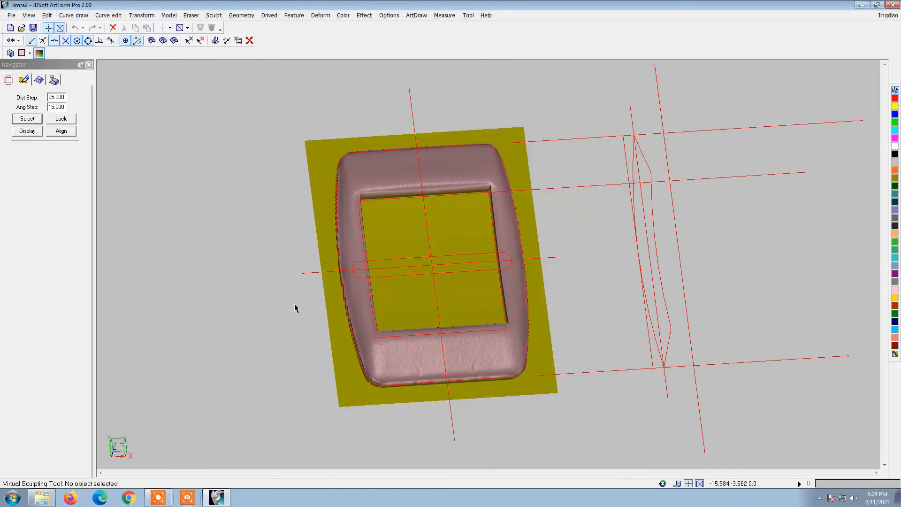
In top view, smooth along the outer outline with Drived Smoothing, using + and - height mode, Color mask and a 2.72 brush diameter
right_click(294, 304)
left_click(327, 401)
scroll(516, 382, "up", 4)
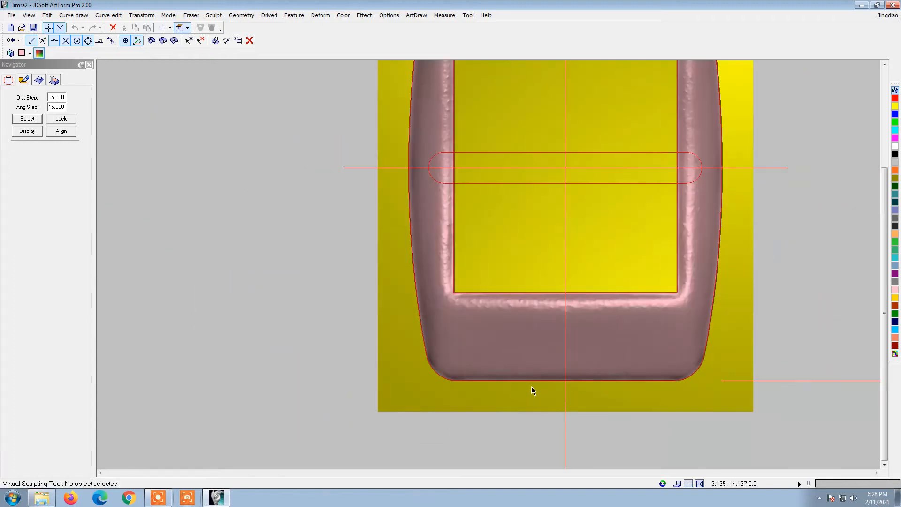
key("space")
scroll(498, 380, "up", 2)
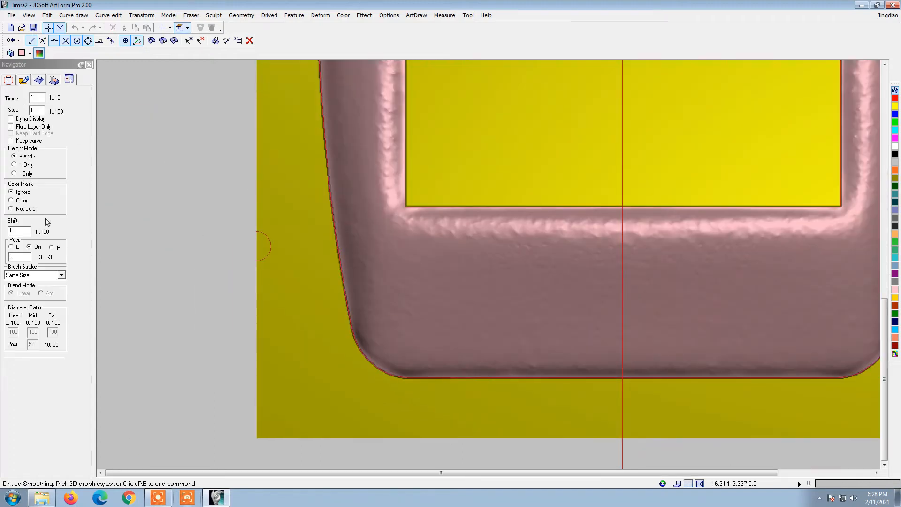
left_click(21, 201)
left_click(374, 365)
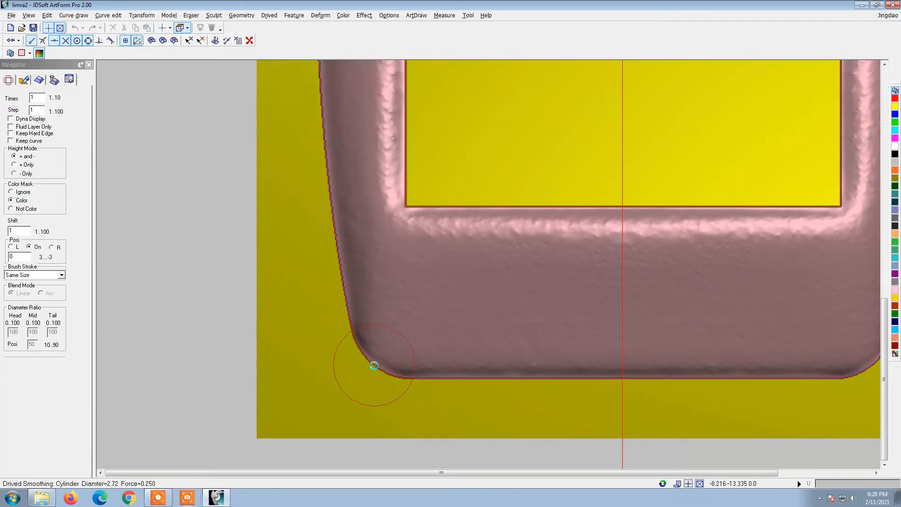
Smooth along both the outer outline and the window rectangle with Drived Smoothing, using + and - height mode and Color mask
left_click(374, 365)
scroll(371, 366, "down", 5)
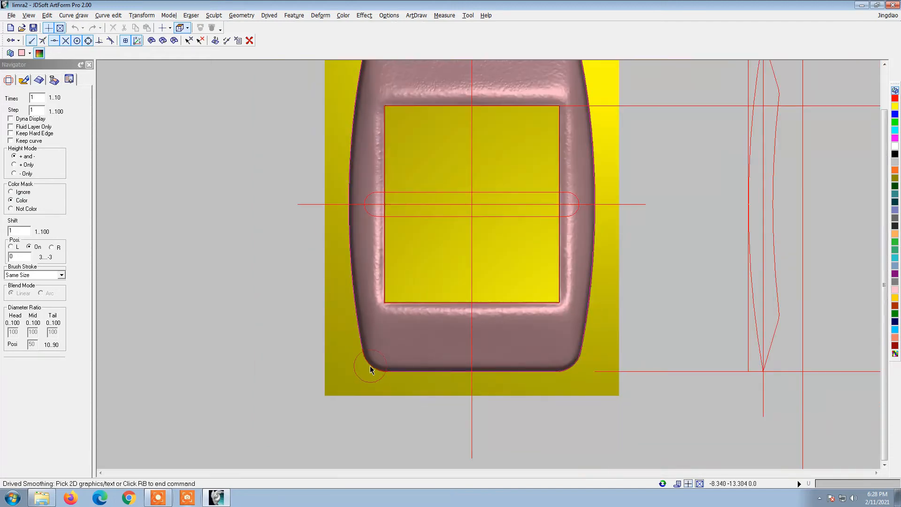
scroll(372, 227, "up", 4)
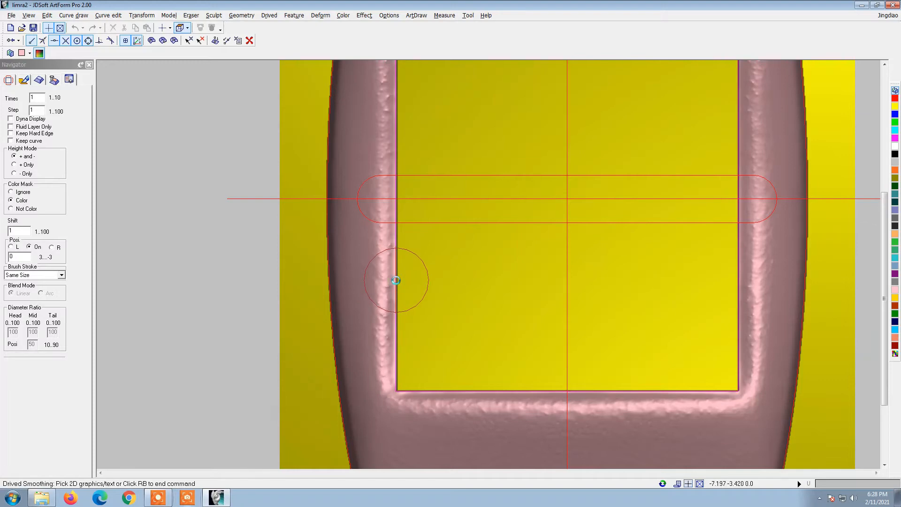
scroll(373, 297, "down", 1)
scroll(384, 154, "up", 2)
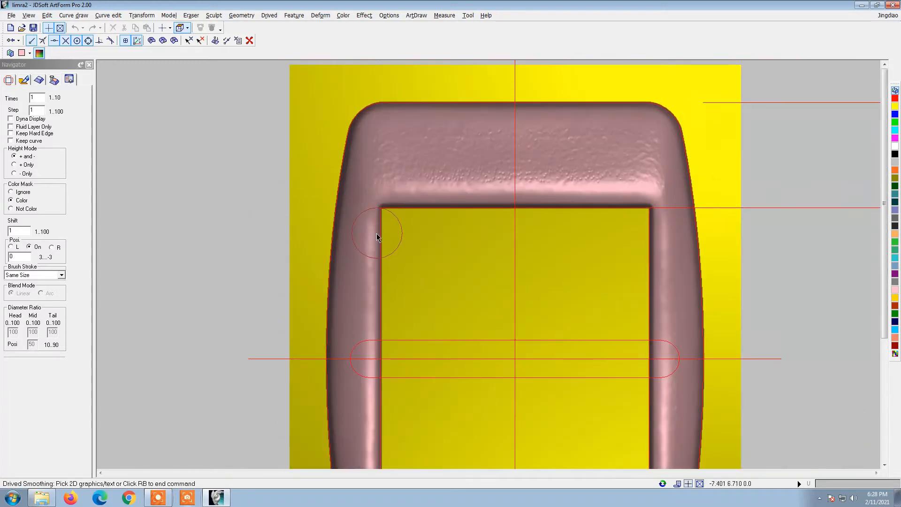
scroll(353, 233, "down", 3)
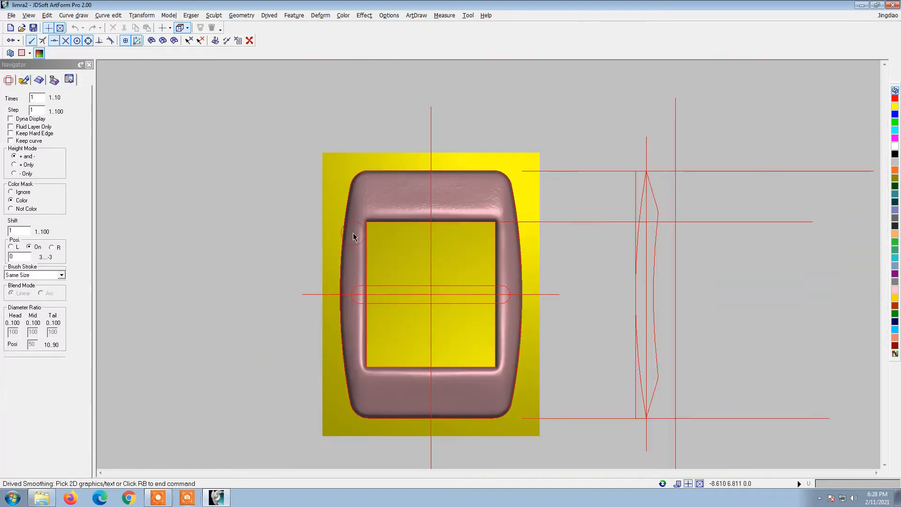
scroll(342, 227, "up", 4)
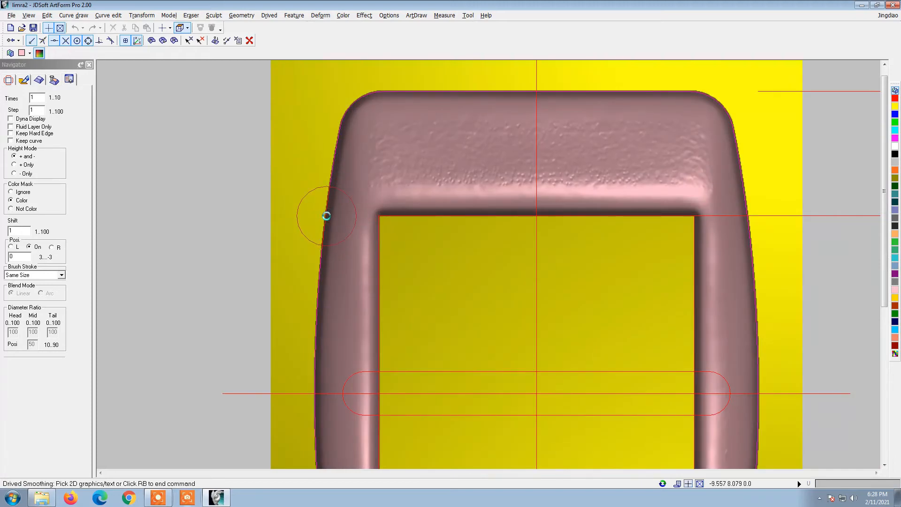
Examine the smoothed outline, window edges and end bands from several angles, end Drived Smoothing and return to top view
scroll(327, 216, "down", 5)
scroll(365, 362, "up", 3)
middle_click_drag(364, 360, 362, 338)
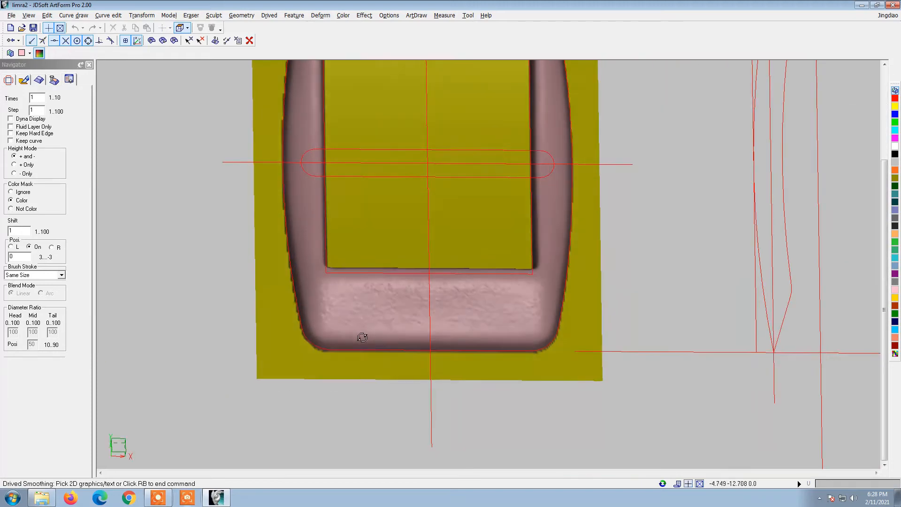
scroll(348, 351, "up", 3)
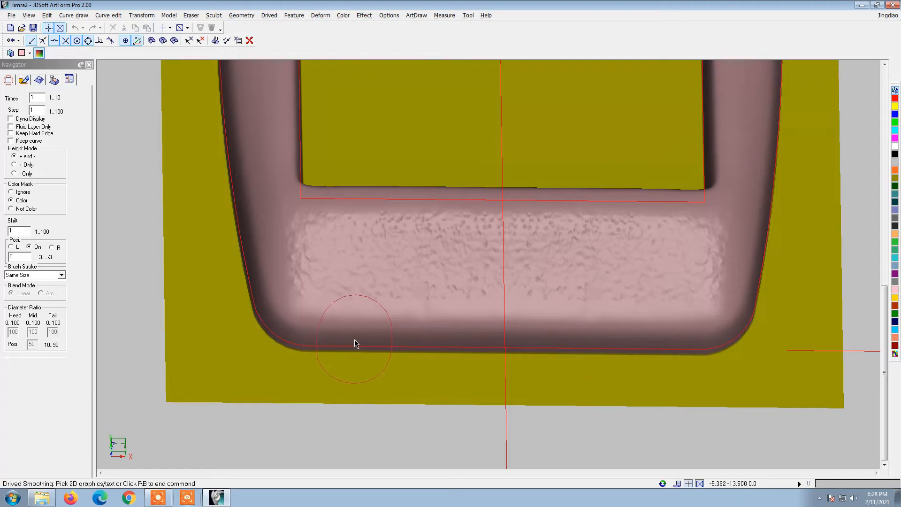
scroll(347, 332, "down", 4)
mouse_move(358, 332)
middle_mouse_down()
mouse_move(368, 374)
mouse_move(367, 346)
middle_mouse_up()
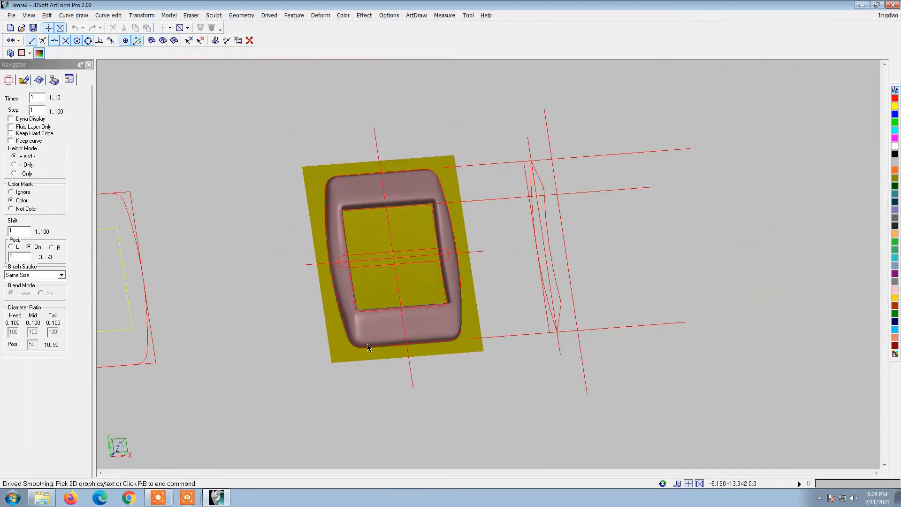
scroll(409, 267, "up", 2)
right_click(508, 398)
right_click(508, 401)
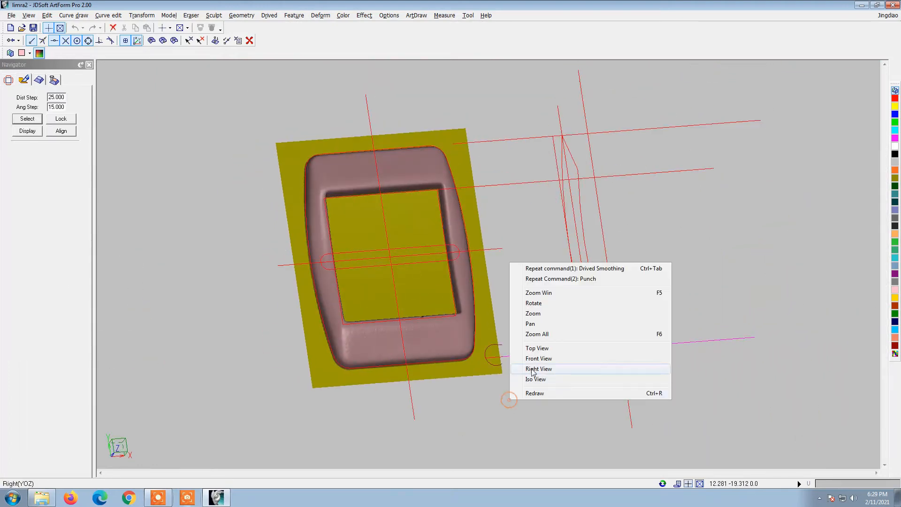
left_click(529, 353)
Try to mirror the buckle mesh with Symmetry Feature
scroll(374, 311, "up", 3)
scroll(339, 322, "down", 3)
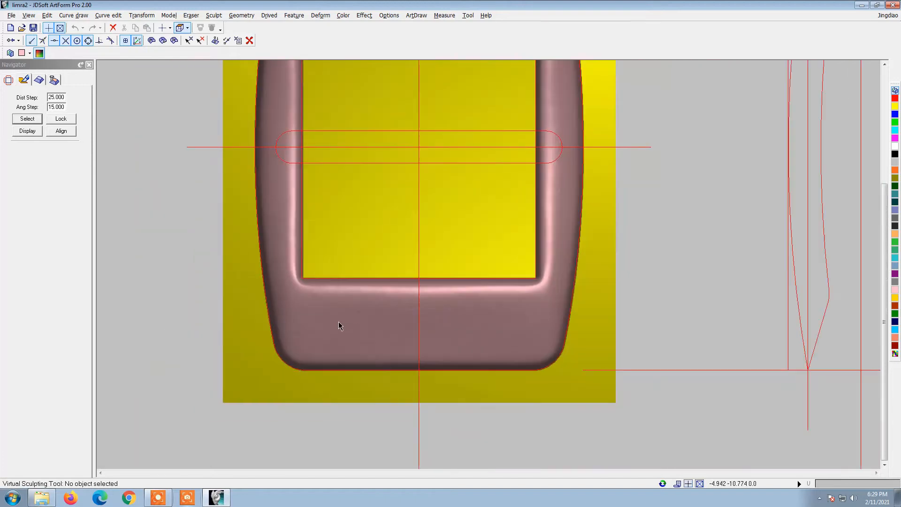
left_click(295, 15)
left_click(315, 55)
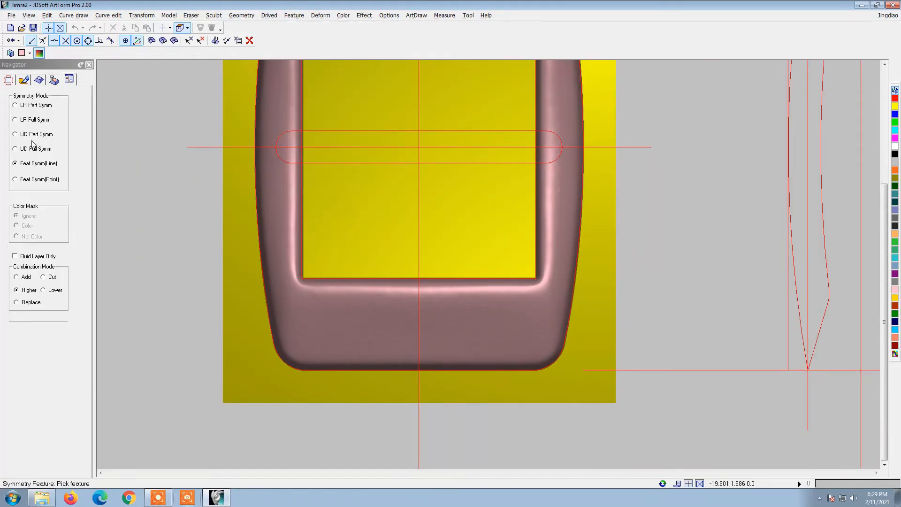
left_click(343, 317)
scroll(360, 235, "down", 3)
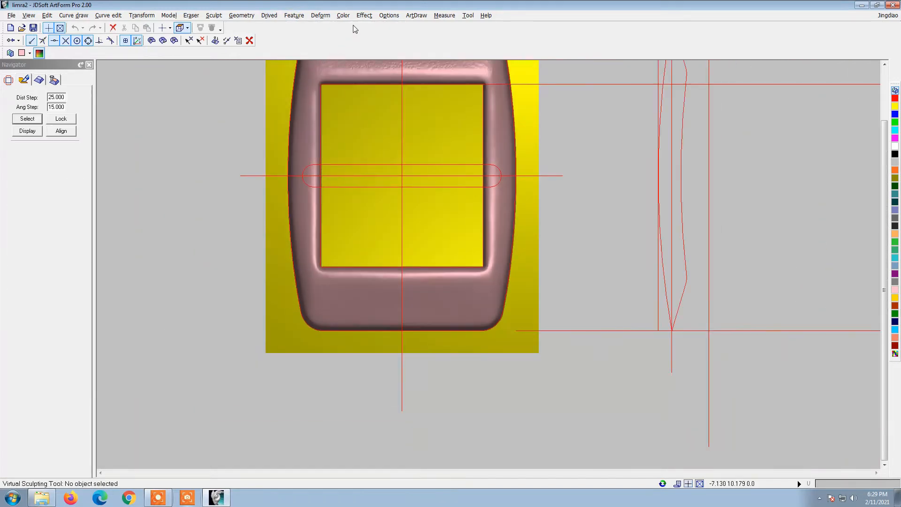
Brush the lower band from corner to corner with Smooth, using + and - height mode, Color mask and 0.500 force
left_click(364, 15)
left_click(383, 25)
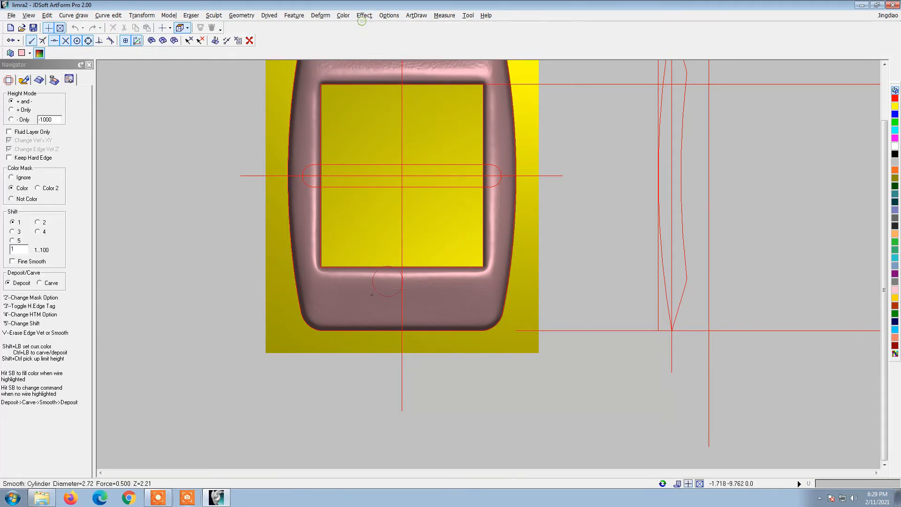
scroll(330, 243, "up", 3)
scroll(330, 243, "up", 3)
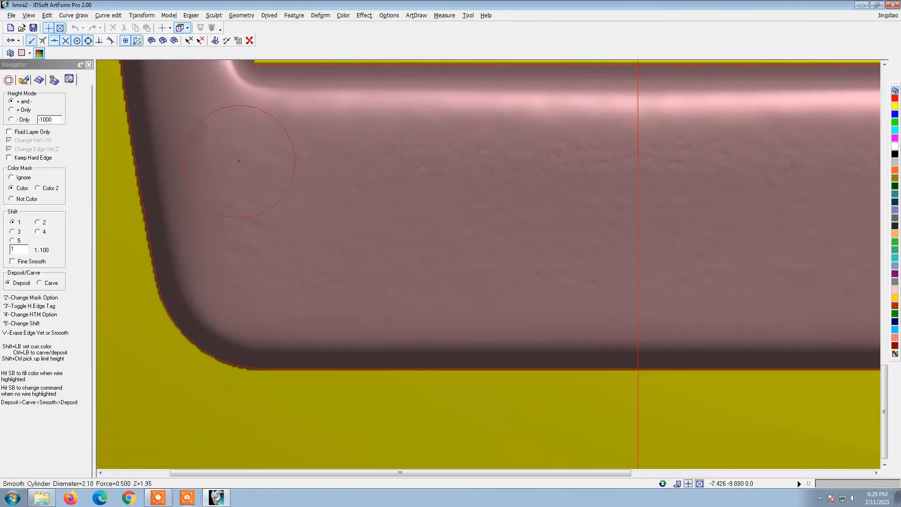
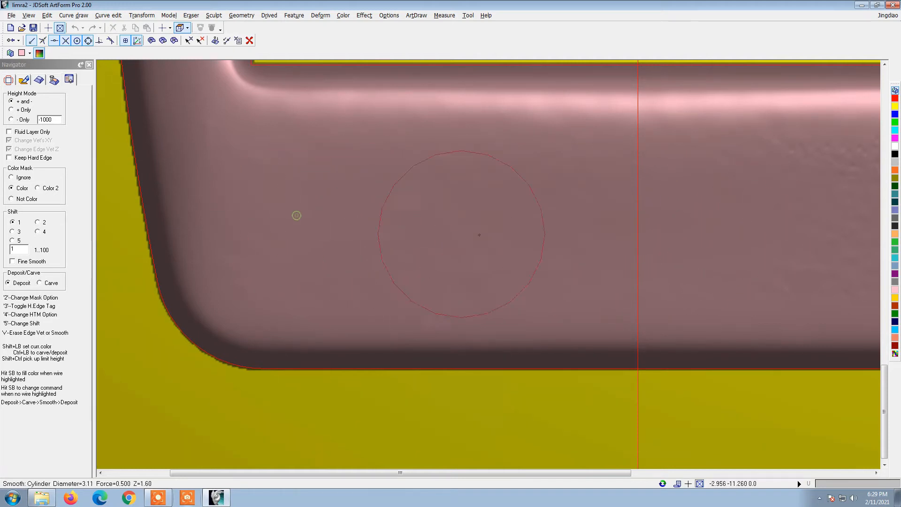
scroll(395, 291, "down", 8)
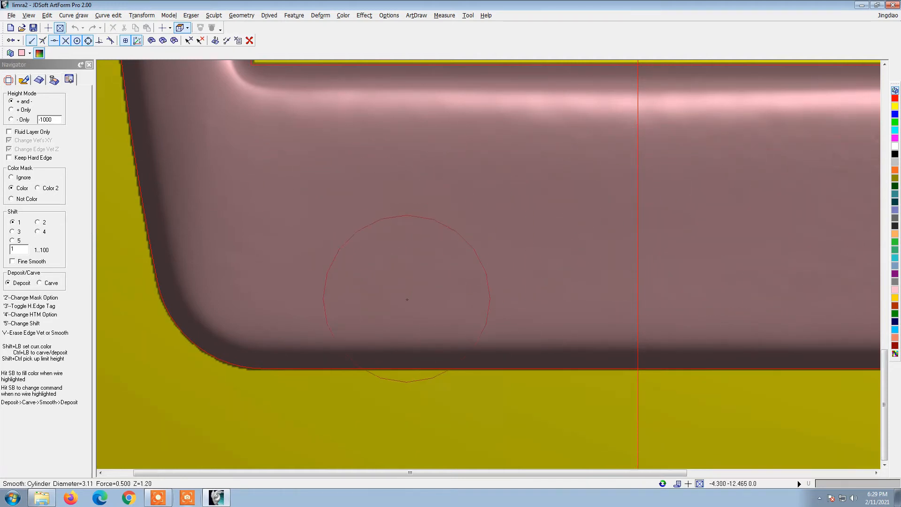
scroll(441, 272, "up", 8)
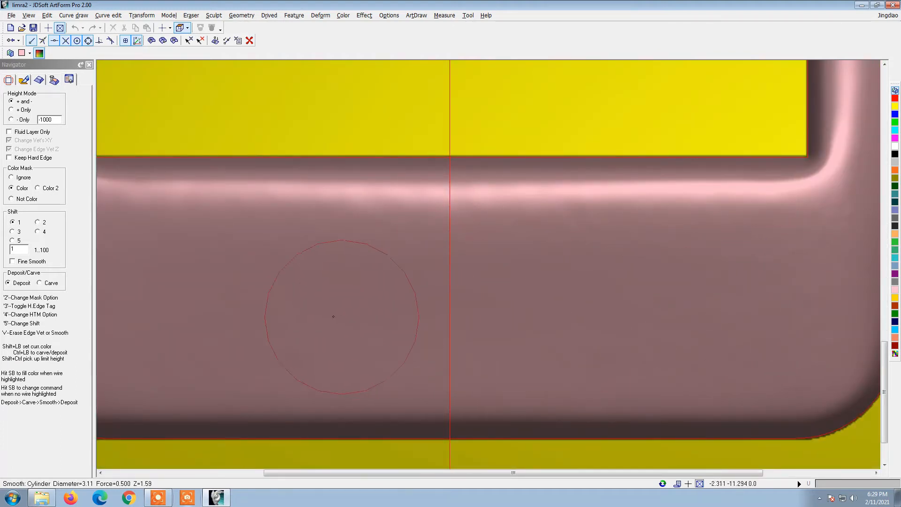
scroll(333, 317, "down", 5)
scroll(516, 256, "up", 5)
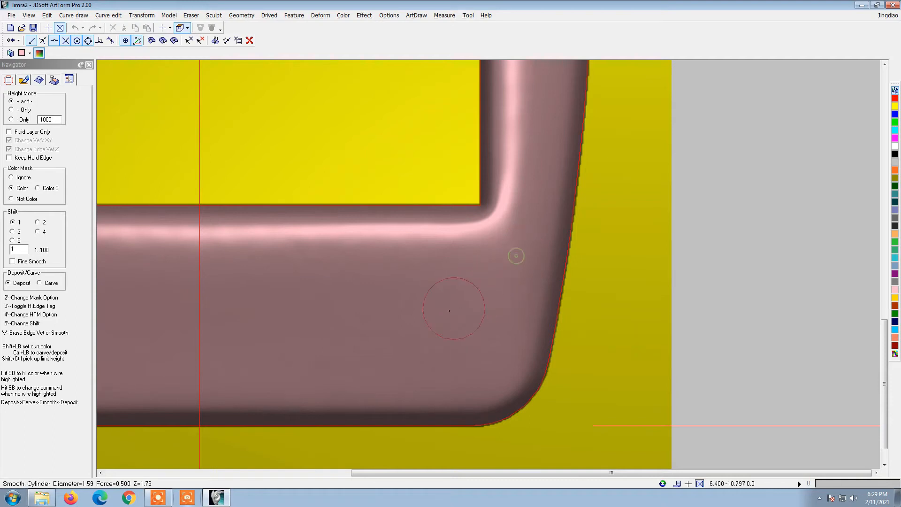
scroll(449, 310, "down", 5)
scroll(350, 298, "up", 5)
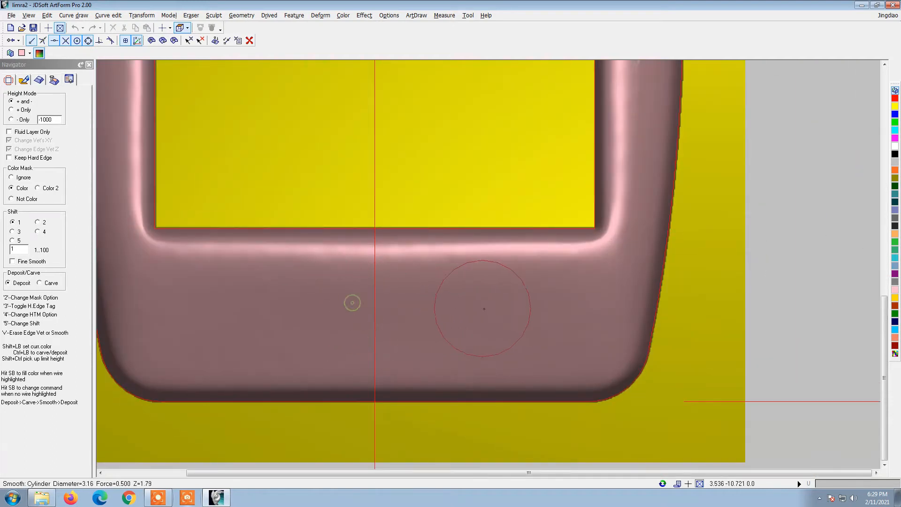
scroll(442, 311, "down", 5)
Mirror the smoothed lower half of the buckle onto its upper half with Symmetry Feature set to UD Full Symm
left_click(294, 15)
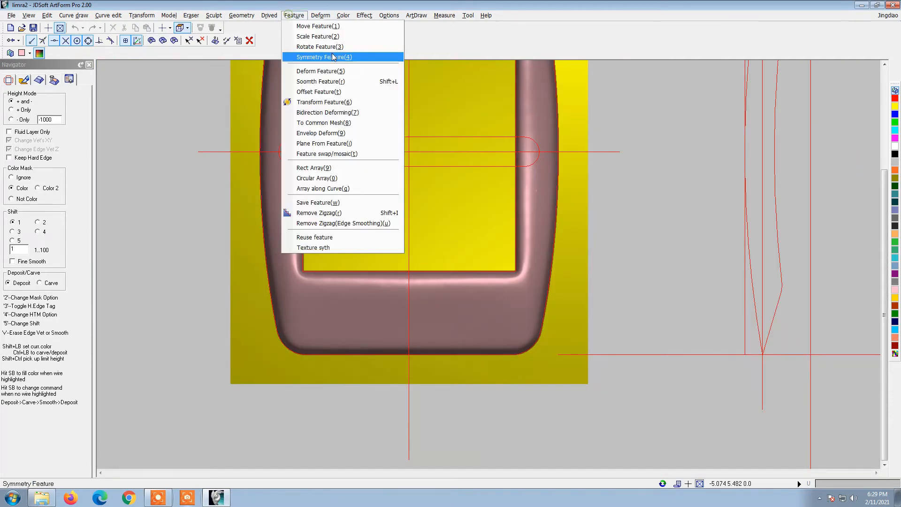
left_click(332, 54)
left_click(36, 150)
left_click(315, 304)
scroll(418, 326, "down", 4)
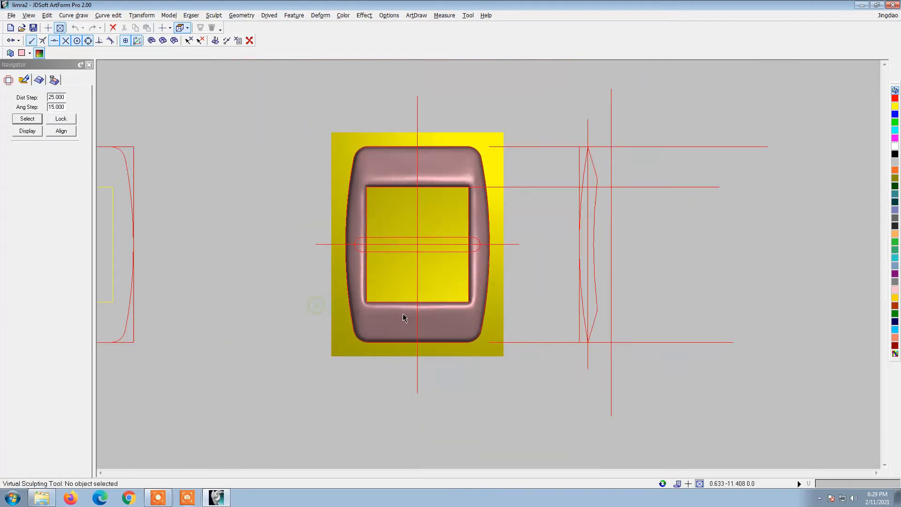
Leave virtual sculpting, select the buckle's back-side mesh and reopen virtual sculpting on it
left_click(8, 79)
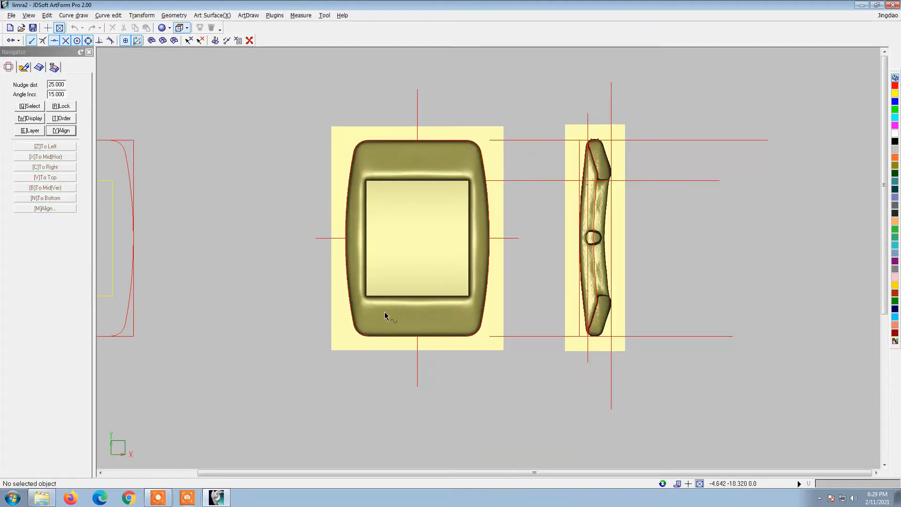
left_click(385, 315)
middle_click_drag(432, 327, 546, 177)
scroll(546, 177, "up", 2)
left_click(525, 148)
middle_click_drag(524, 148, 329, 300)
left_click(23, 67)
scroll(455, 246, "down", 3)
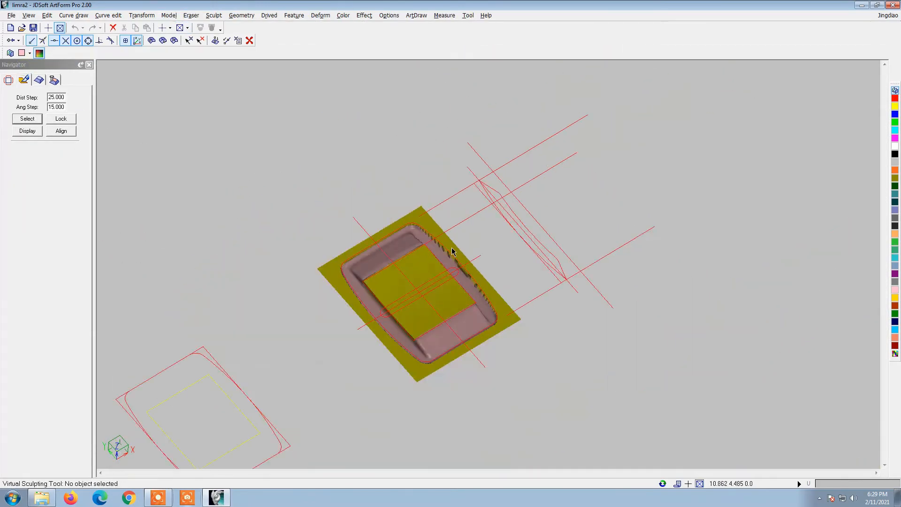
Flip the back-side mesh with Mirror Z and return to top view
mouse_move(452, 251)
middle_mouse_down()
mouse_move(389, 315)
mouse_move(375, 263)
middle_mouse_up()
scroll(403, 256, "up", 4)
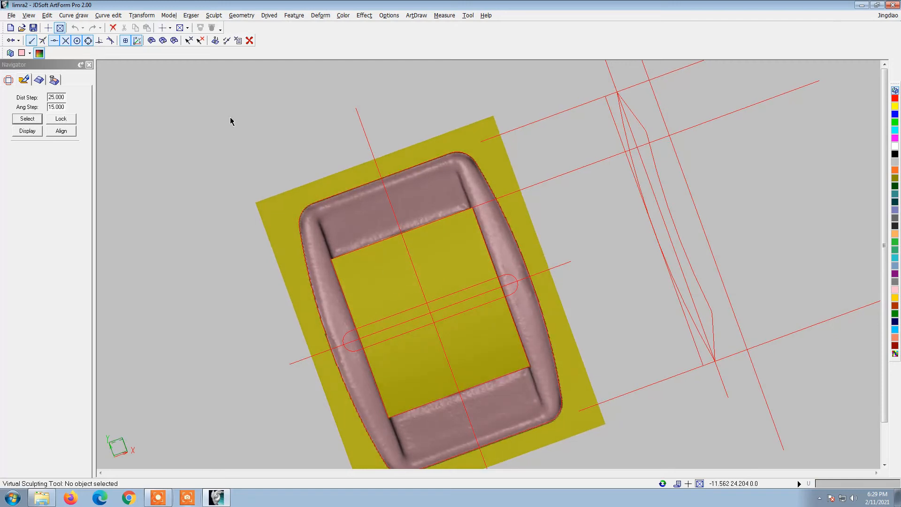
left_click(169, 15)
left_click(187, 132)
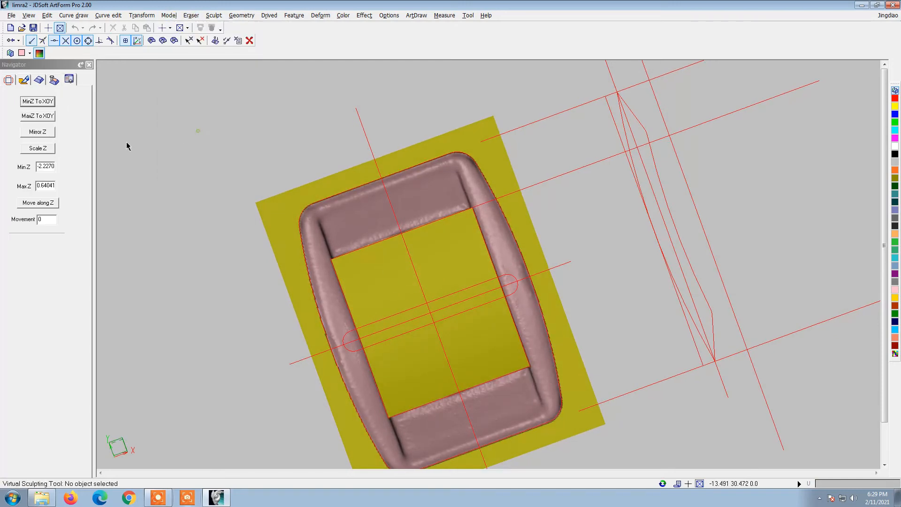
left_click(39, 134)
middle_click_drag(275, 200, 321, 275)
scroll(322, 275, "down", 4)
key("Escape")
right_click(513, 399)
left_click(551, 351)
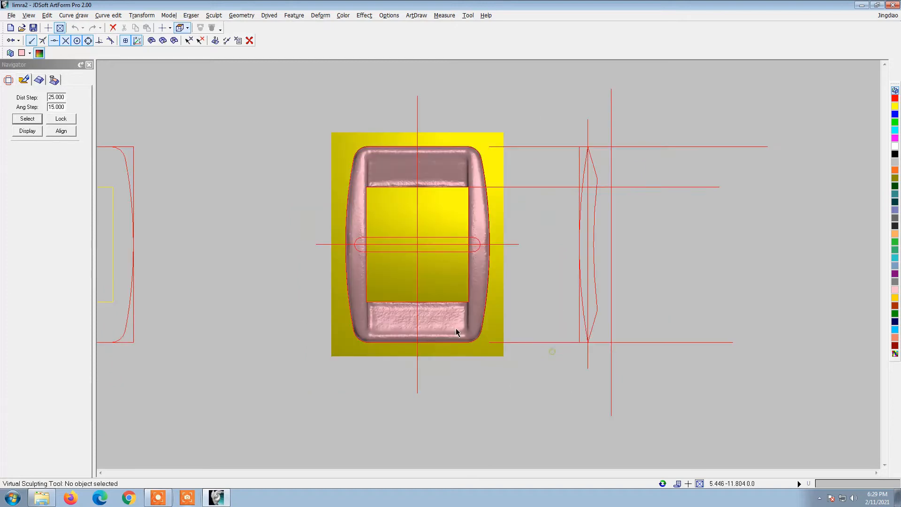
Smooth the back-side mesh along the outer outline with Drived Smoothing, using + and - height mode and Color mask
scroll(373, 296, "up", 5)
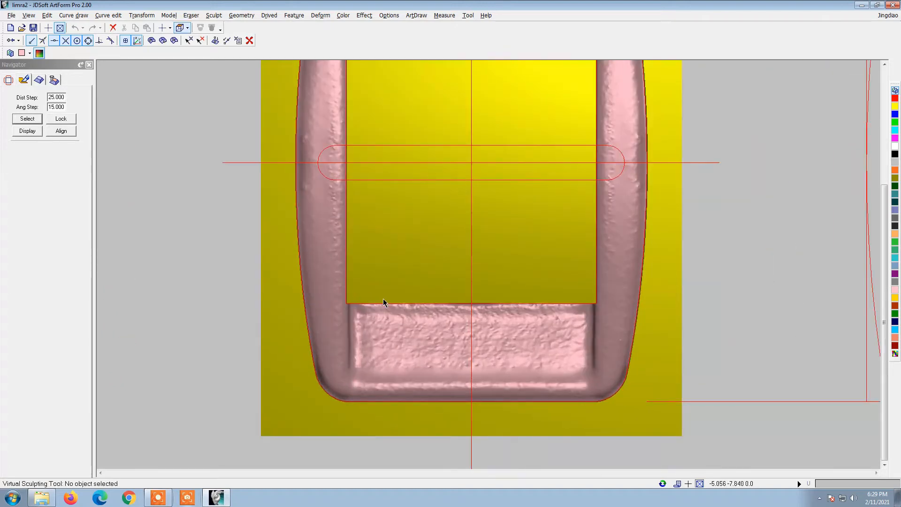
key("space")
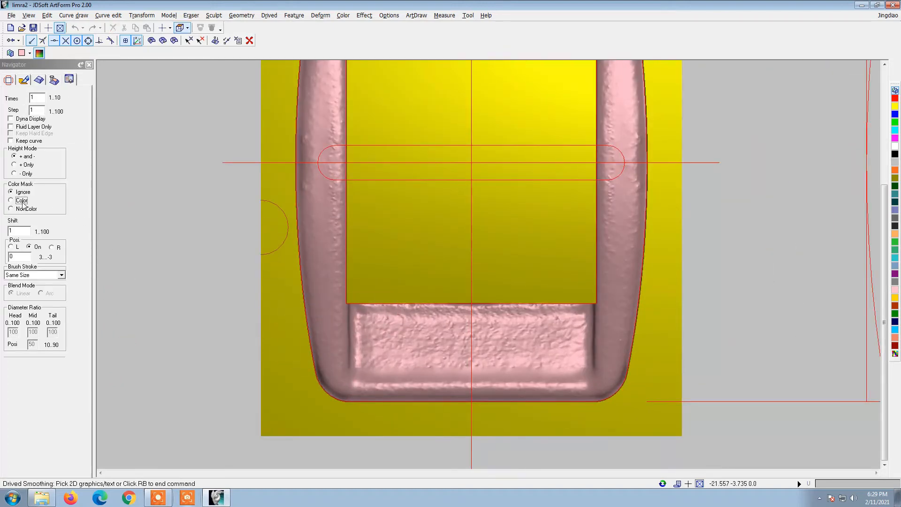
left_click(340, 402)
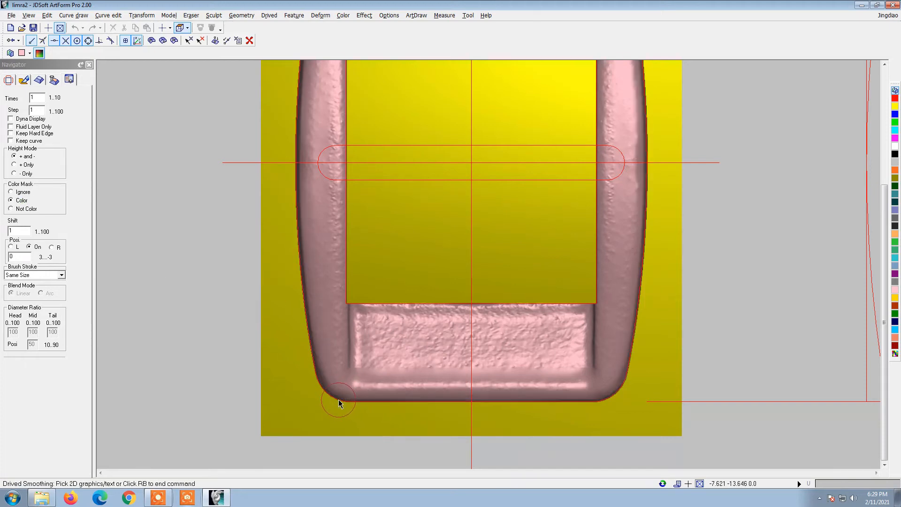
key("s")
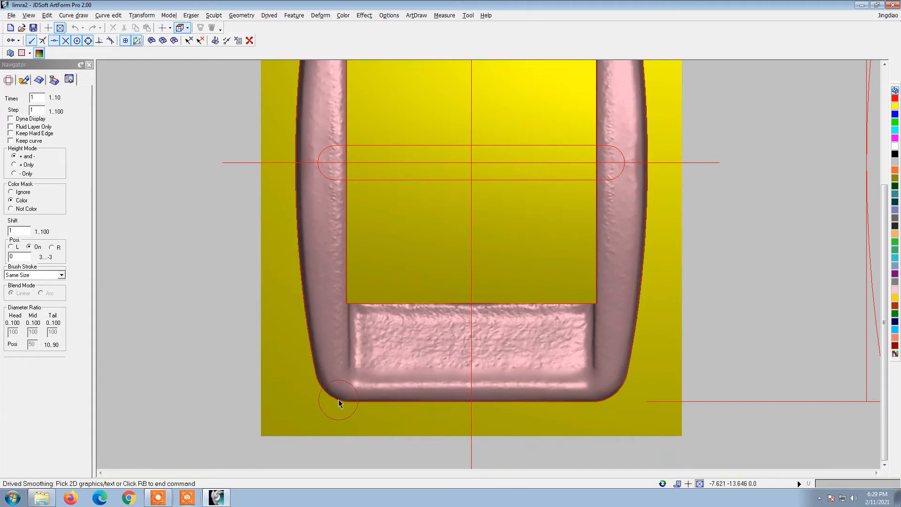
scroll(338, 399, "down", 2)
scroll(353, 216, "up", 3)
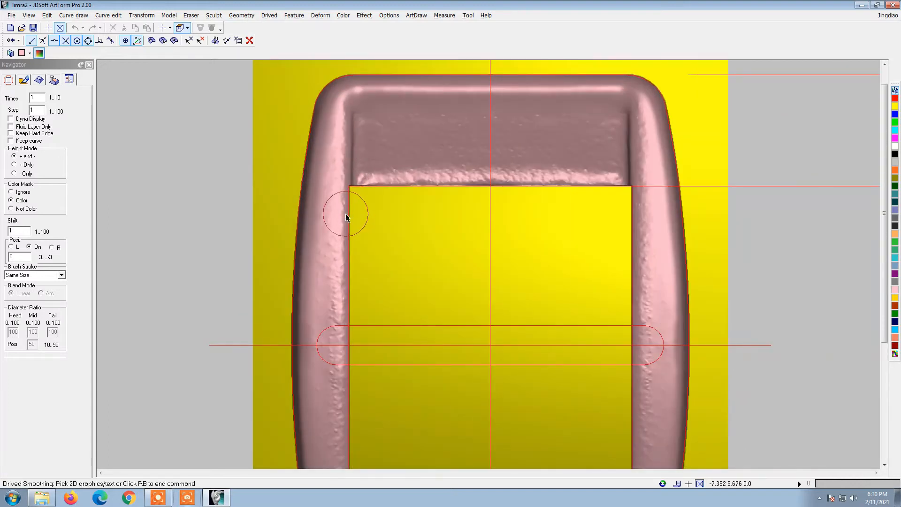
Smooth the back-side mesh along the window rectangle with the same Drived Smoothing settings
key("1")
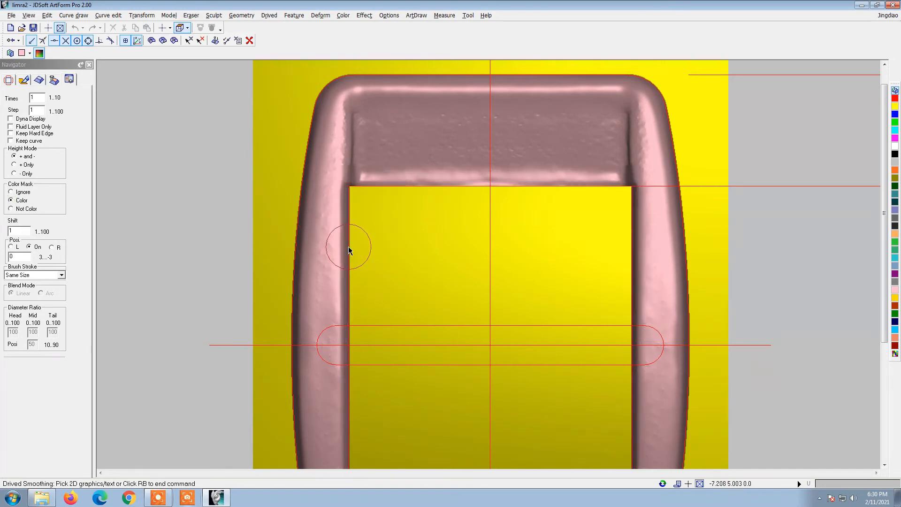
scroll(241, 257, "down", 3)
scroll(294, 306, "up", 3)
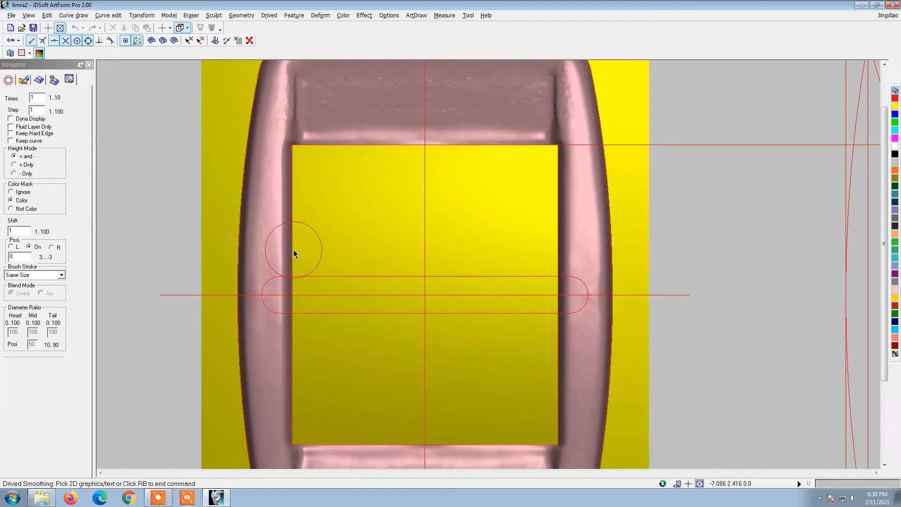
scroll(286, 226, "down", 3)
scroll(278, 354, "up", 5)
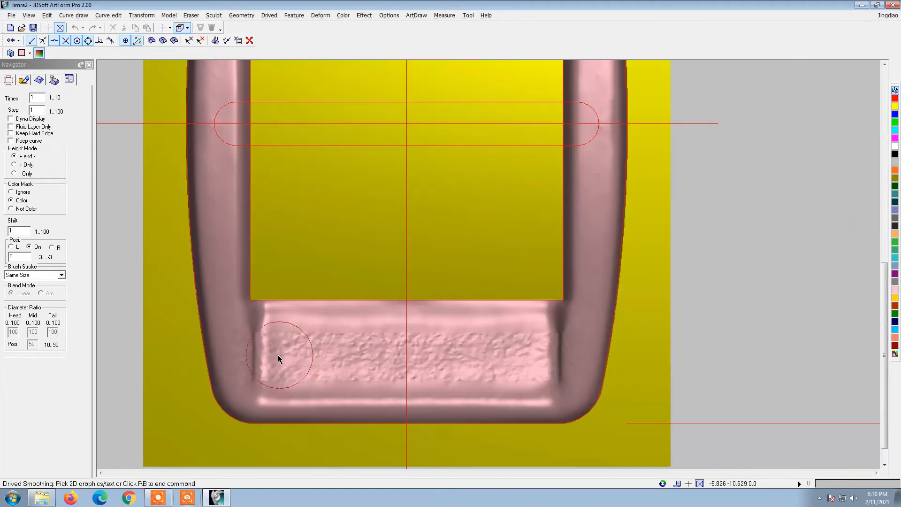
Smooth the rough lower band of the back-side mesh with the Smooth brush, using + and - height mode and Color mask
left_click(364, 15)
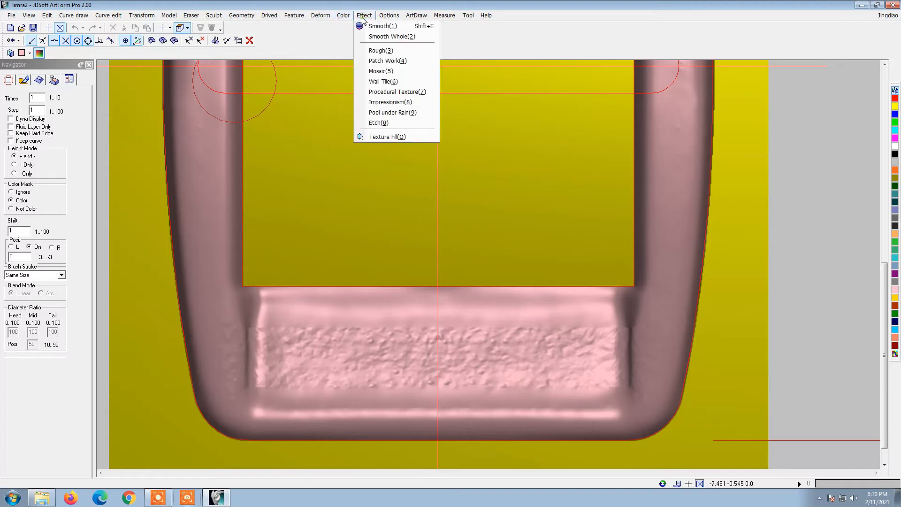
left_click(371, 25)
scroll(267, 350, "up", 3)
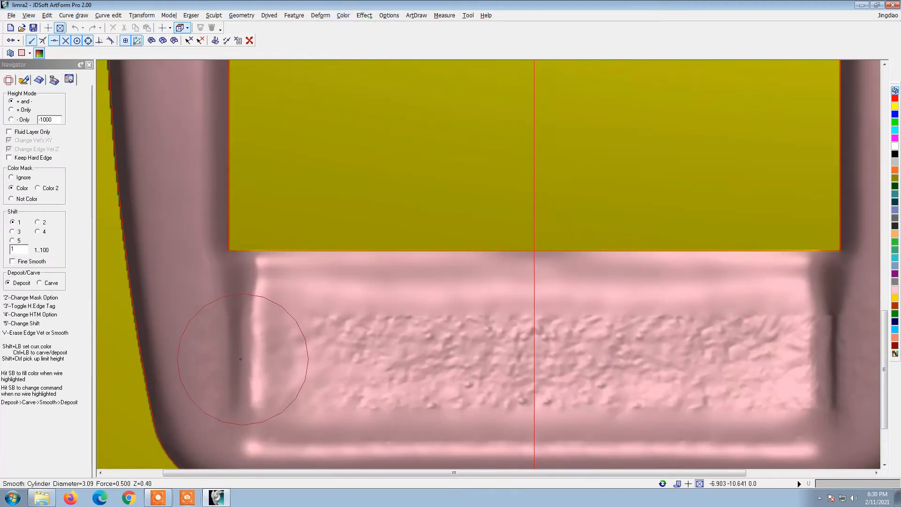
mouse_move(246, 364)
left_mouse_down()
mouse_move(281, 372)
mouse_move(467, 362)
mouse_move(427, 367)
mouse_move(486, 350)
mouse_move(261, 342)
mouse_move(252, 356)
left_mouse_up()
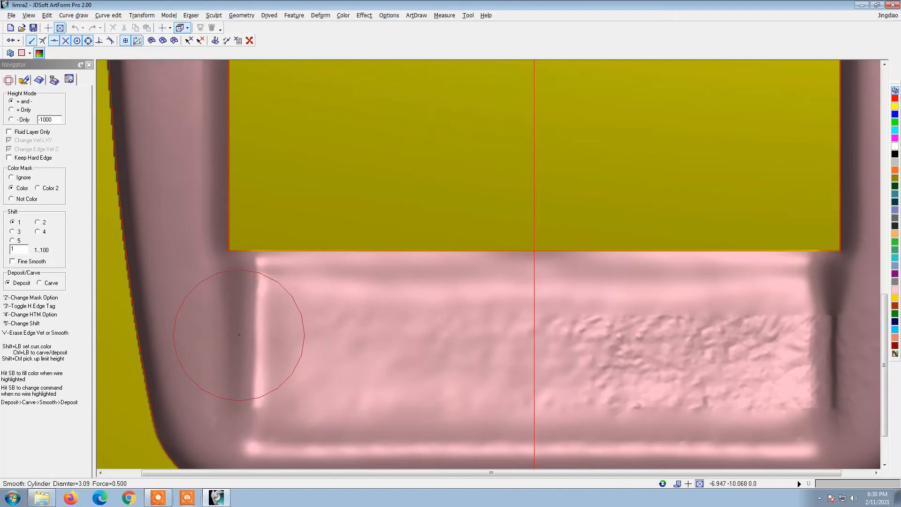
scroll(353, 338, "down", 3)
mouse_move(353, 337)
middle_mouse_down()
mouse_move(335, 339)
mouse_move(282, 290)
mouse_move(306, 346)
mouse_move(295, 336)
middle_mouse_up()
scroll(335, 339, "up", 3)
scroll(275, 325, "down", 2)
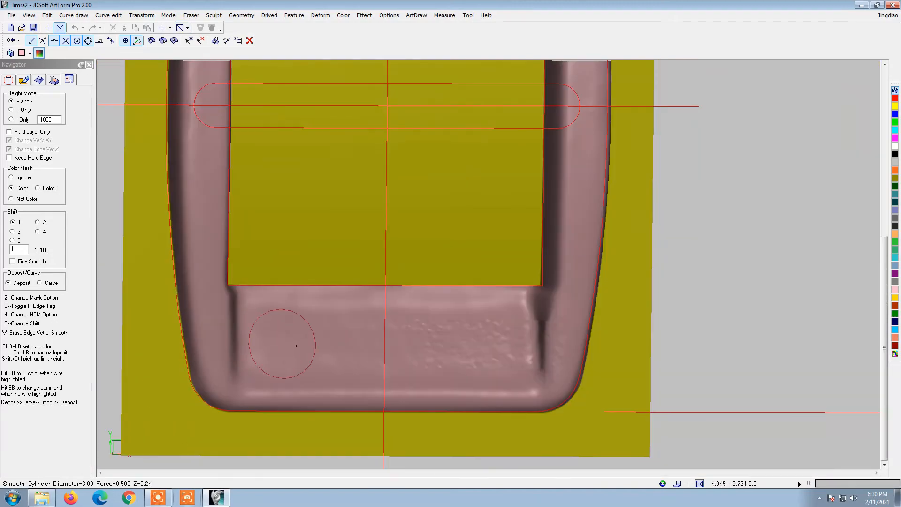
mouse_move(443, 354)
left_mouse_down()
mouse_move(460, 339)
mouse_move(302, 336)
left_mouse_up()
scroll(232, 337, "down", 2)
middle_click_drag(233, 338, 327, 200)
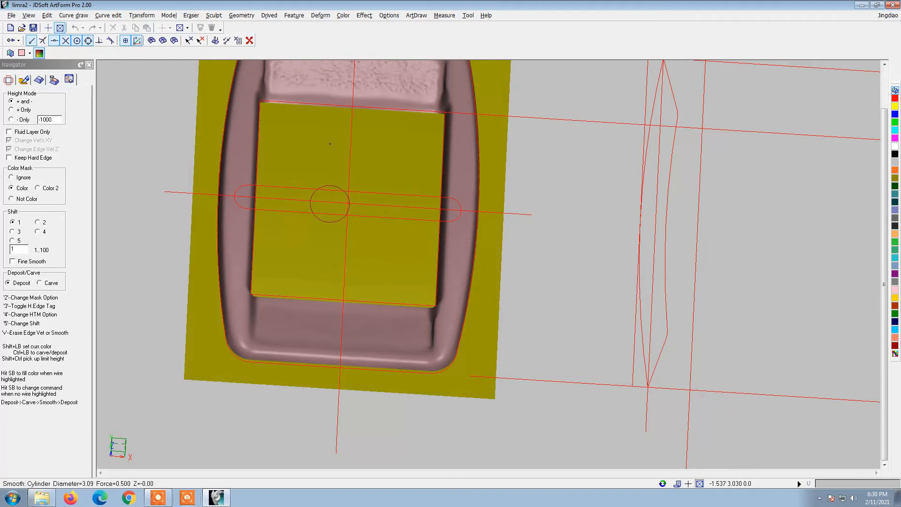
Make the back-side mesh symmetric with Symmetry Feature, applying LR Full Symm and UD Full Symm with the color mask on Ignore
left_click(293, 15)
left_click(312, 60)
left_click(30, 121)
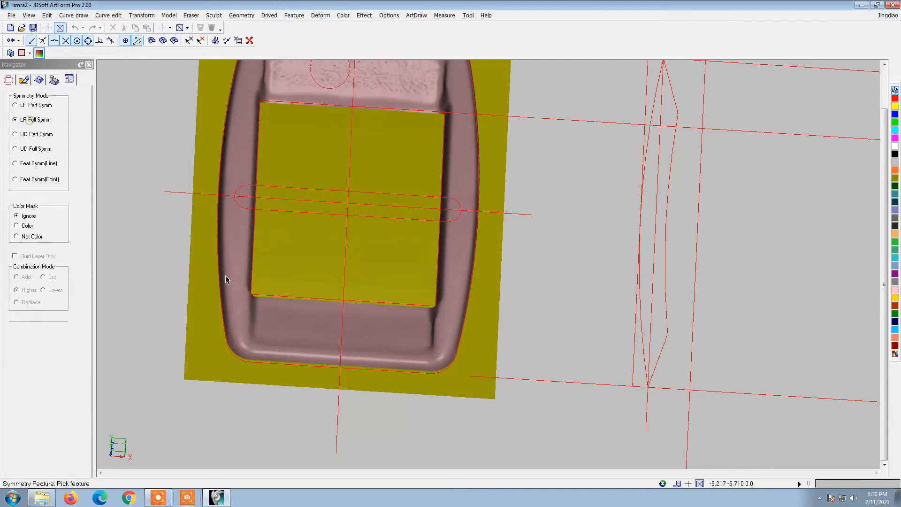
left_click(240, 303)
left_click(293, 15)
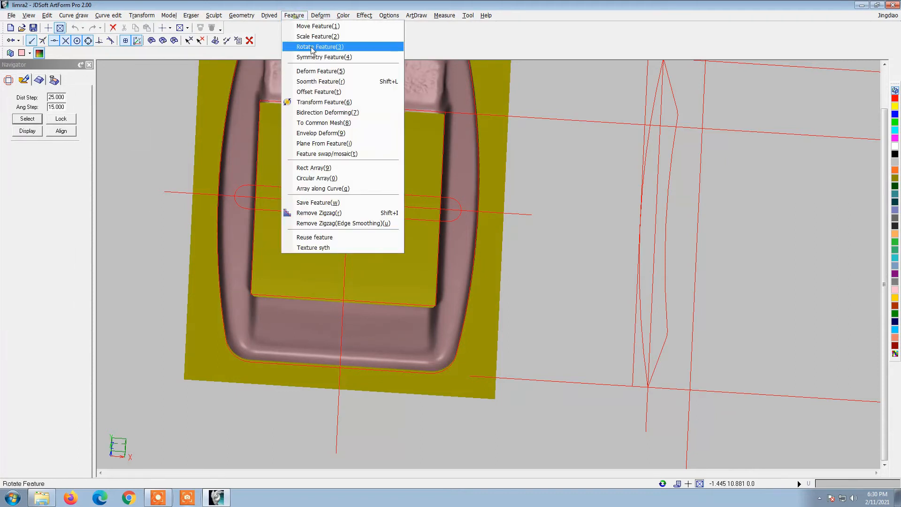
left_click(319, 57)
left_click(38, 149)
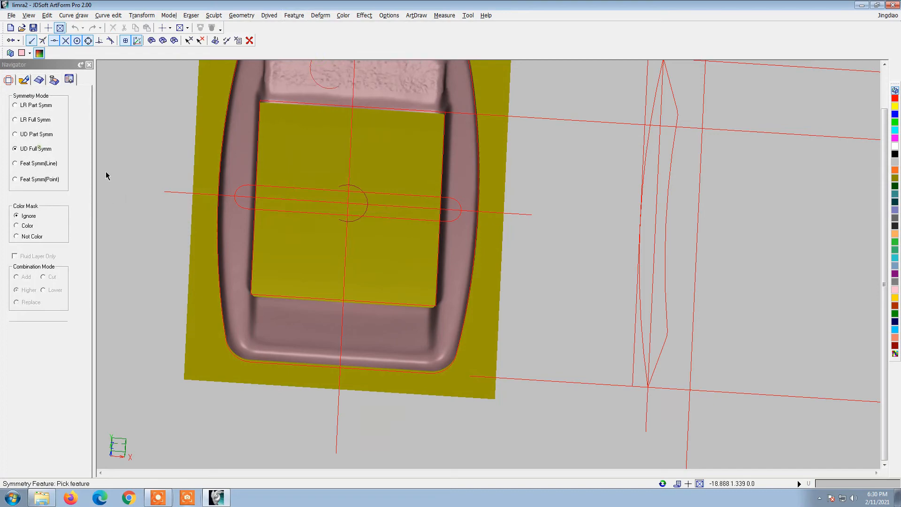
right_click(290, 323)
Flip the back-side mesh with Mirror Z and leave virtual sculpting
scroll(318, 334, "down", 3)
scroll(315, 164, "up", 4)
mouse_move(319, 221)
middle_mouse_down()
mouse_move(370, 231)
mouse_move(399, 188)
mouse_move(402, 150)
mouse_move(394, 235)
mouse_move(358, 275)
middle_mouse_up()
scroll(328, 282, "down", 3)
left_click(169, 15)
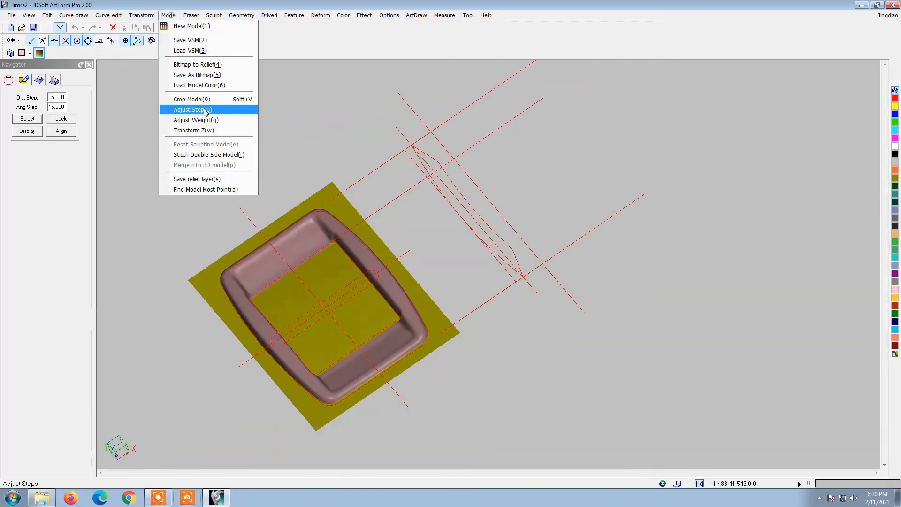
left_click(206, 130)
left_click(37, 132)
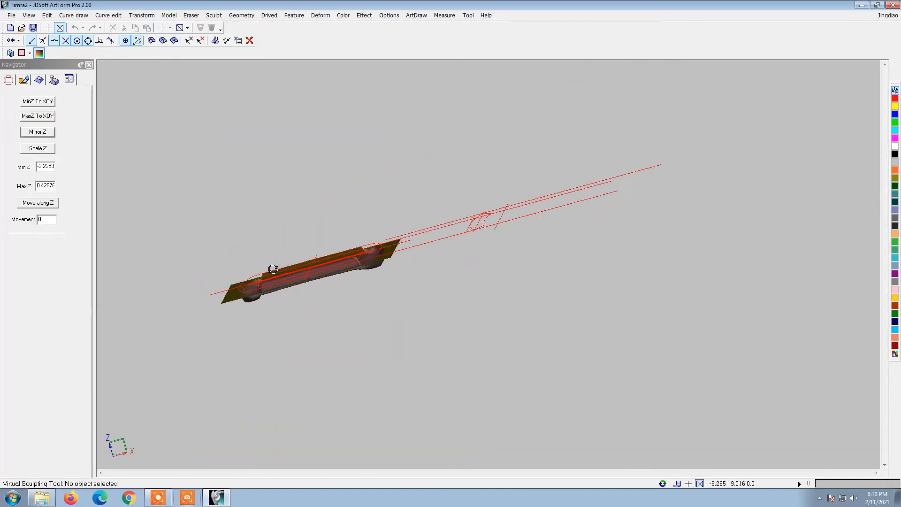
left_click(8, 79)
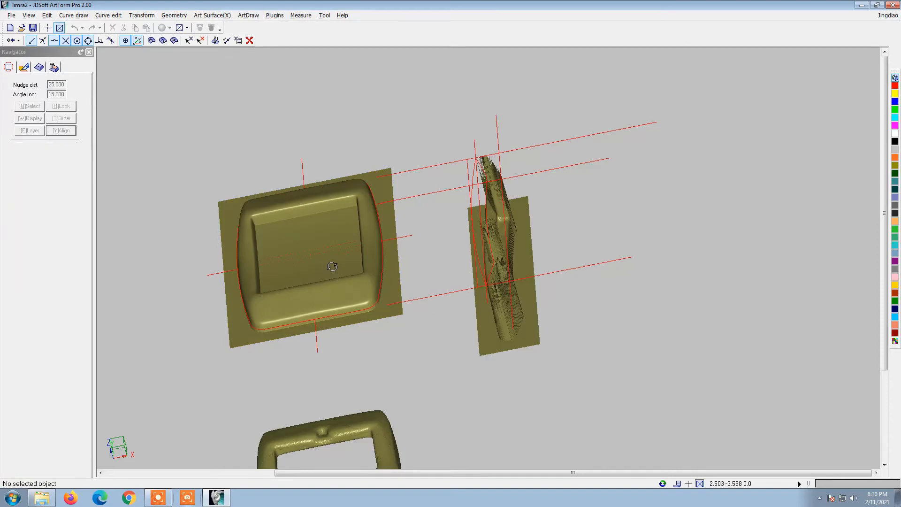
Select the scanned left half below the rebuilt buckle and nudge it up by 50 onto the rebuilt mesh
middle_click_drag(422, 290, 413, 355)
left_click(464, 355)
key("Up")
key("Up")
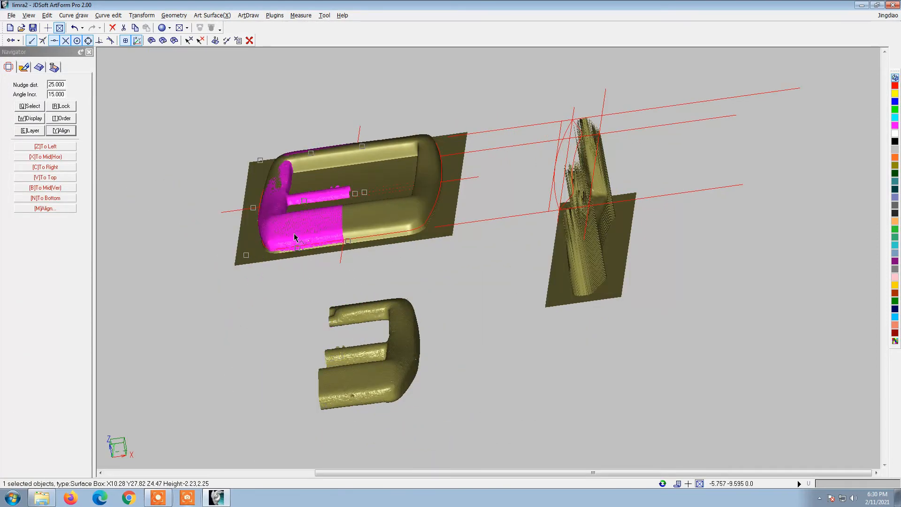
Examine how the scanned left half fits the rebuilt buckle mesh from several angles and distances
middle_click_drag(294, 233, 305, 274)
scroll(365, 281, "down", 3)
middle_click_drag(366, 281, 409, 220)
scroll(271, 283, "up", 2)
middle_click_drag(261, 422, 261, 346)
scroll(289, 317, "up", 3)
middle_click_drag(290, 317, 164, 498)
scroll(401, 311, "down", 8)
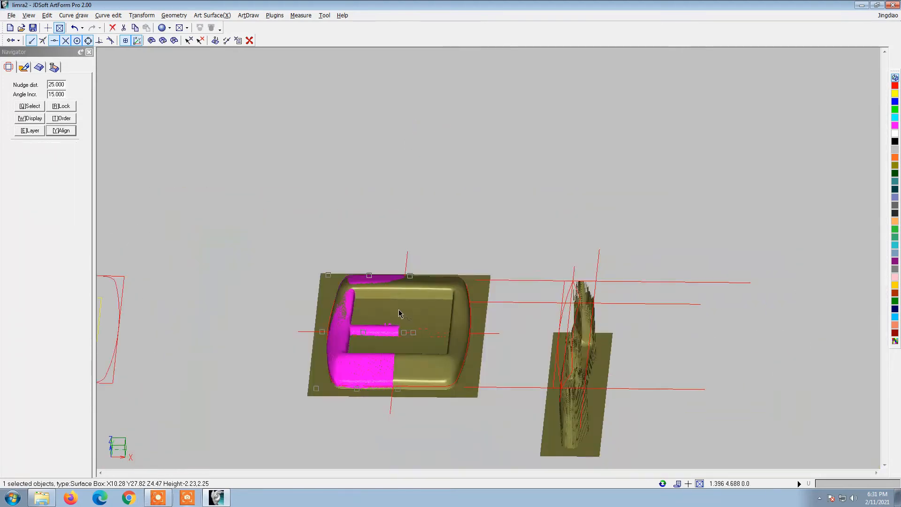
Copy the scanned left half 50 to the left and run Reconstruct Meshes on it with 0.03 steps, margin 2, noise 0.1 and Denoise
middle_click_drag(401, 313, 389, 370)
key("Left")
key("Left")
scroll(277, 322, "up", 5)
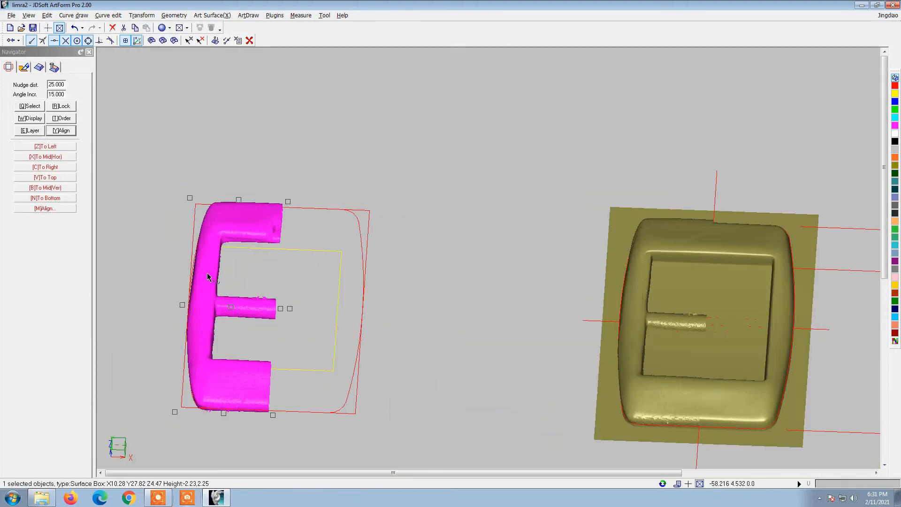
left_click(207, 15)
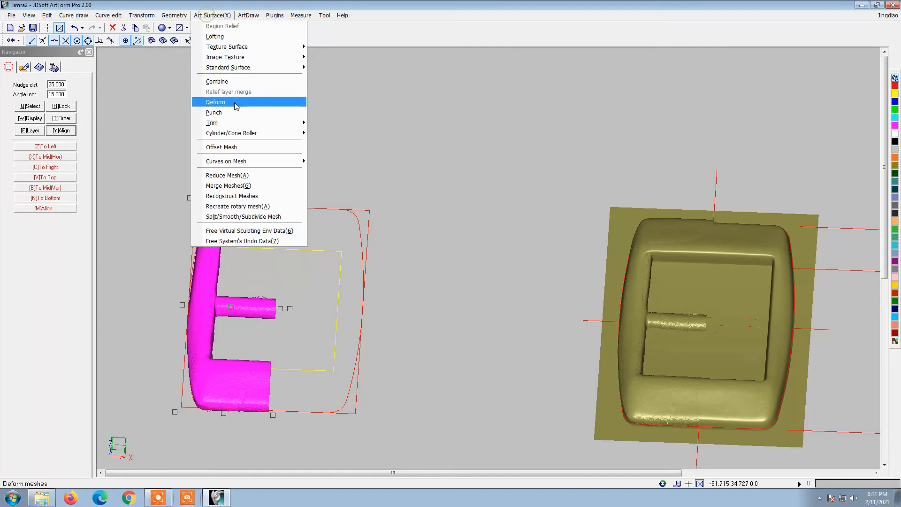
left_click(234, 193)
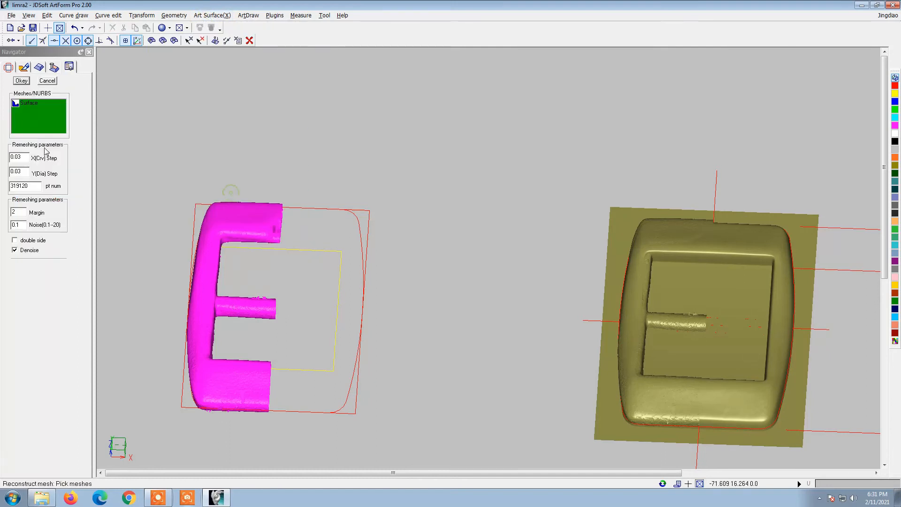
left_click(22, 81)
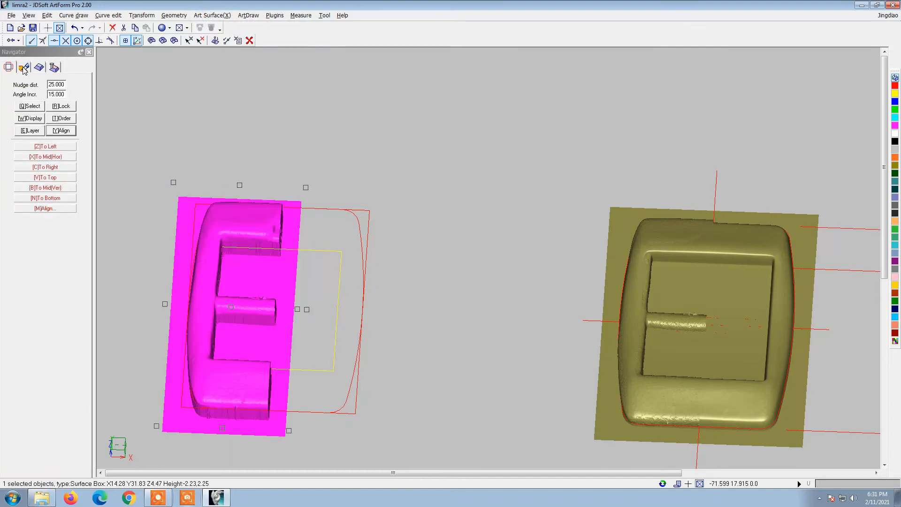
Check the height of the crossbar on the reconstructed scan half in virtual sculpting and leave it again
left_click(24, 68)
scroll(232, 302, "up", 6)
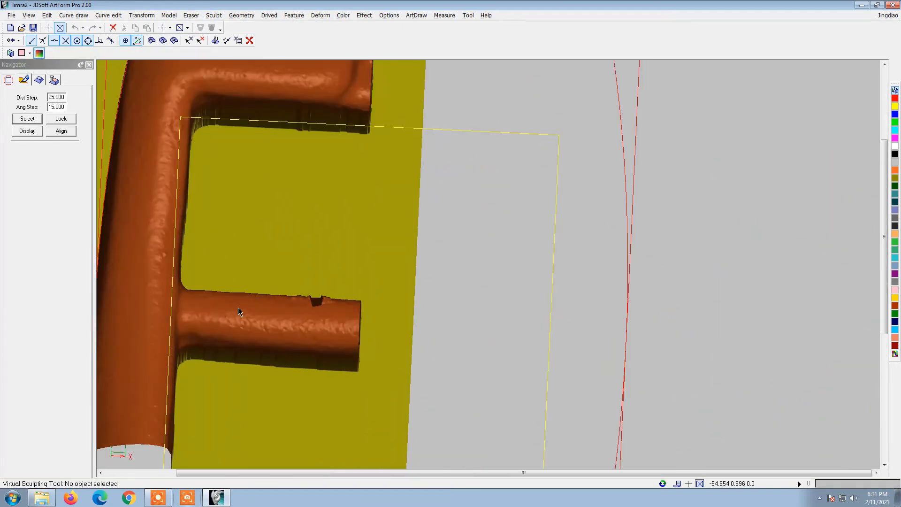
left_click(238, 308)
scroll(253, 319, "up", 1)
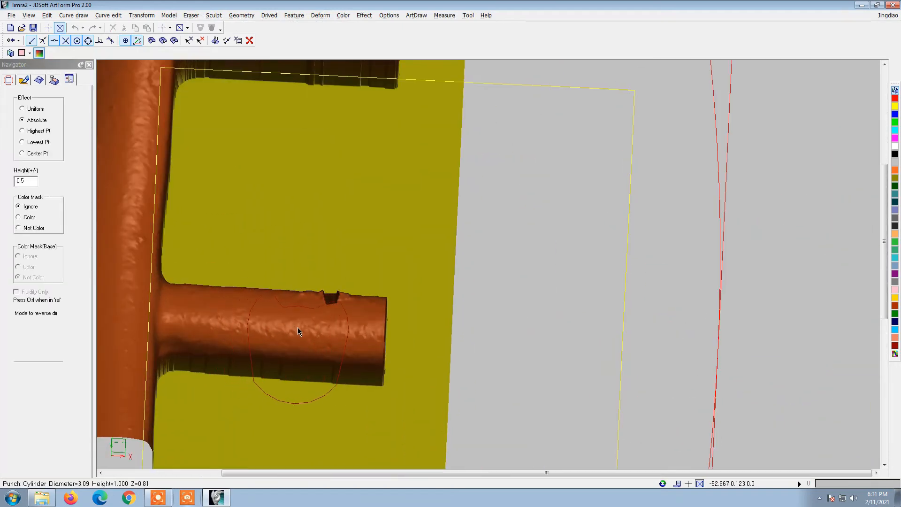
left_click(3, 79)
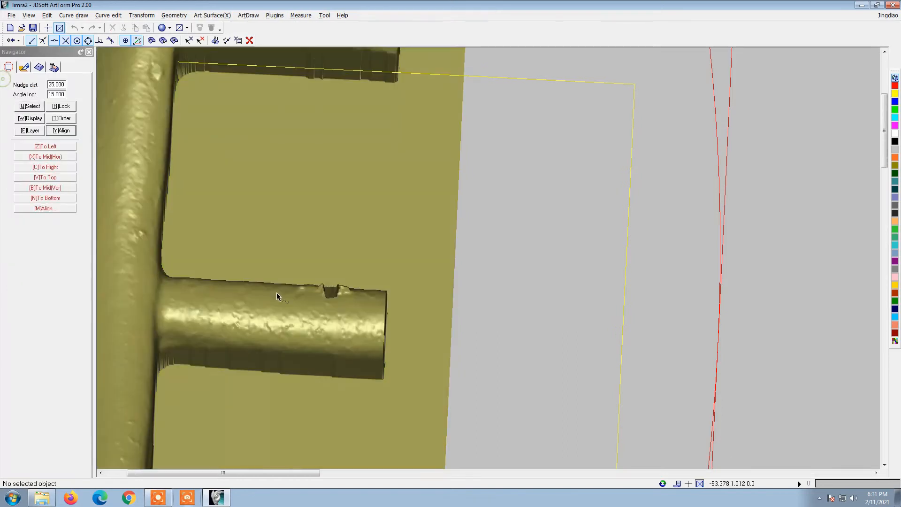
Select the rebuilt buckle's back-side mesh and open virtual sculpting on it
scroll(435, 345, "down", 5)
scroll(449, 319, "up", 2)
left_click(207, 333)
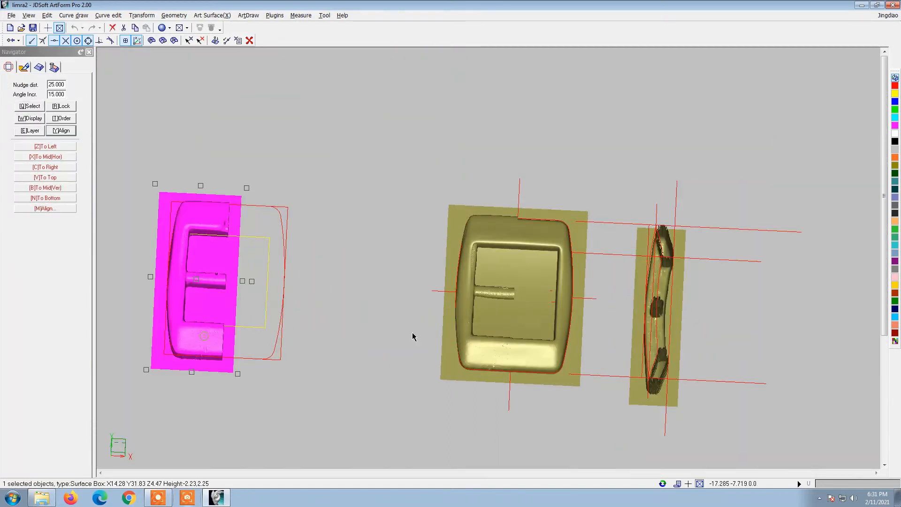
left_click(494, 358)
left_click(542, 364)
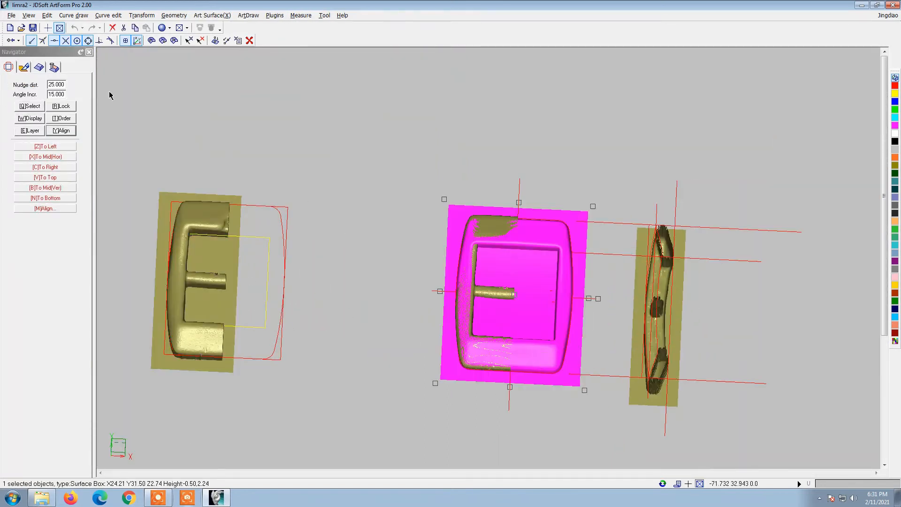
left_click(26, 69)
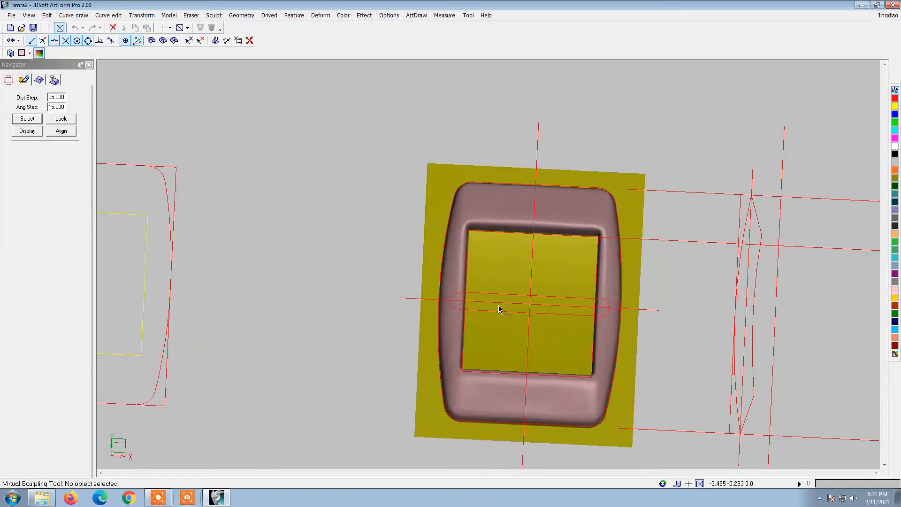
key("q")
left_click(30, 134)
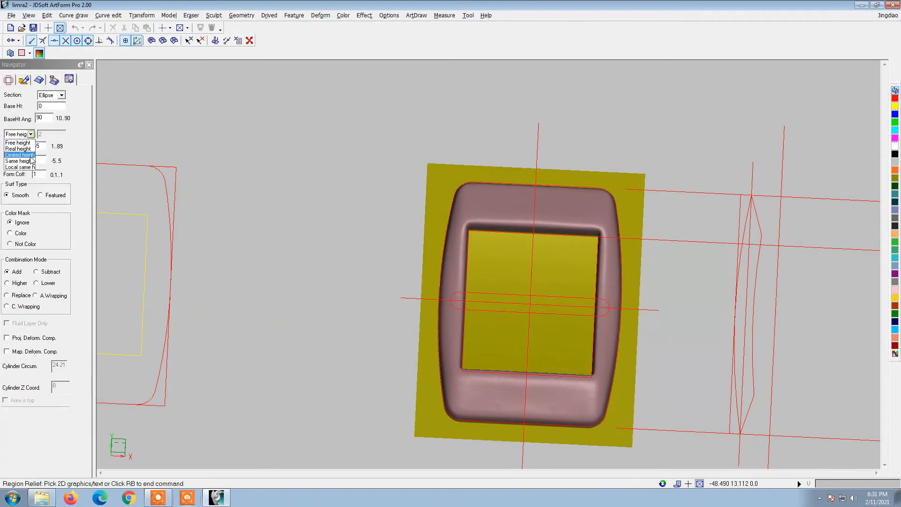
left_click(27, 161)
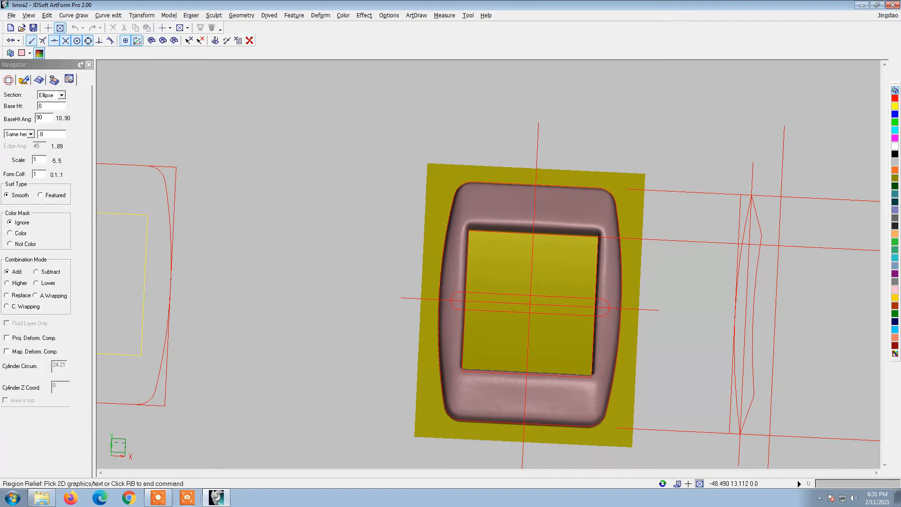
right_click(486, 300)
Build the crossbar from the rounded bar outline with an elliptical Region Relief, Same height 0.8 and Higher combination, and leave virtual sculpting
scroll(489, 304, "up", 3)
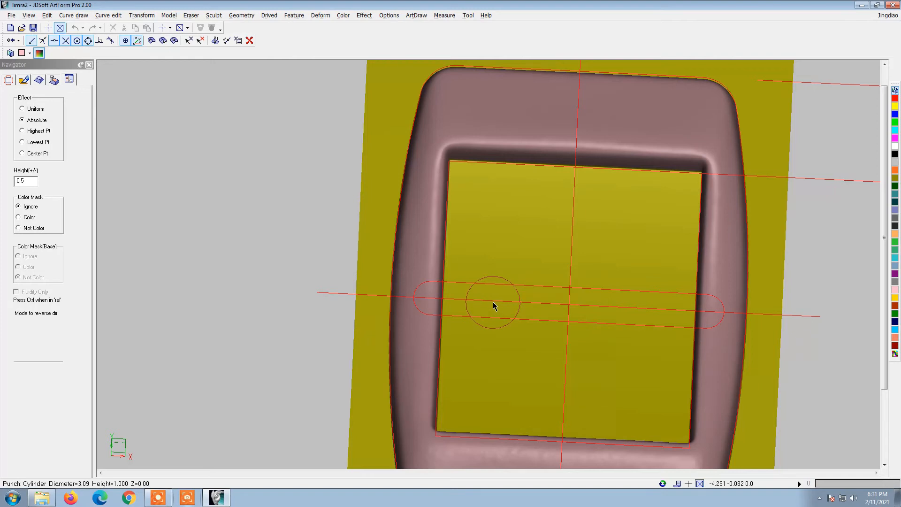
right_click(497, 299)
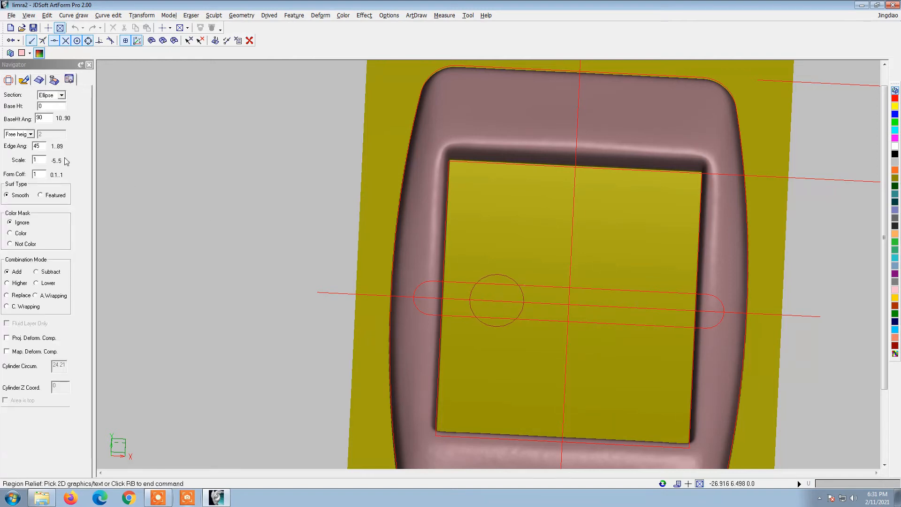
left_click(27, 134)
left_click(21, 162)
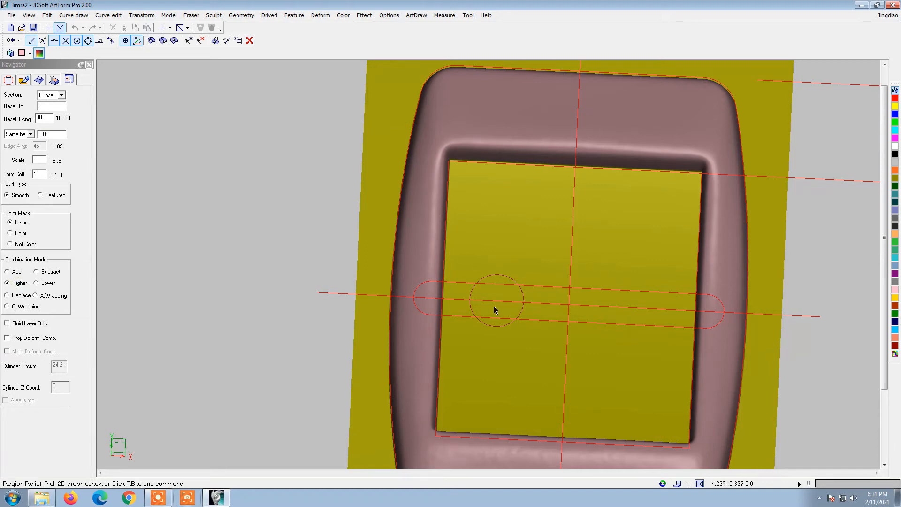
left_click(509, 285)
middle_click_drag(509, 285, 566, 284)
scroll(567, 285, "up", 3)
middle_click_drag(502, 318, 488, 341)
scroll(412, 357, "down", 4)
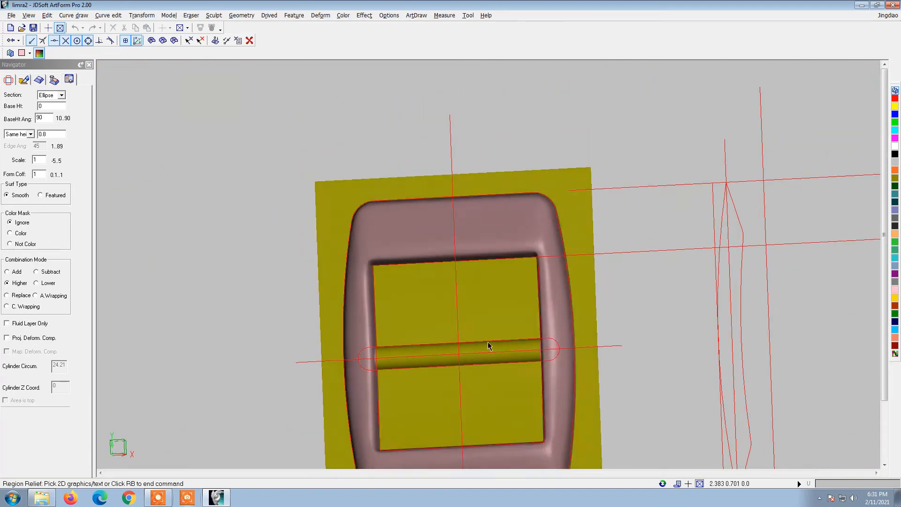
scroll(483, 337, "down", 3)
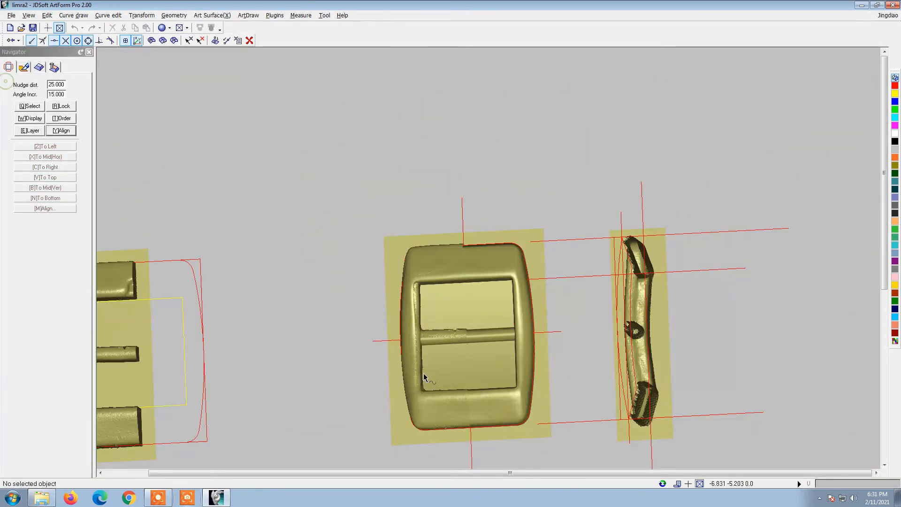
Compare the crossbar with the scanned half and delete the reconstructed copy on the separate outline curves
scroll(414, 375, "up", 2)
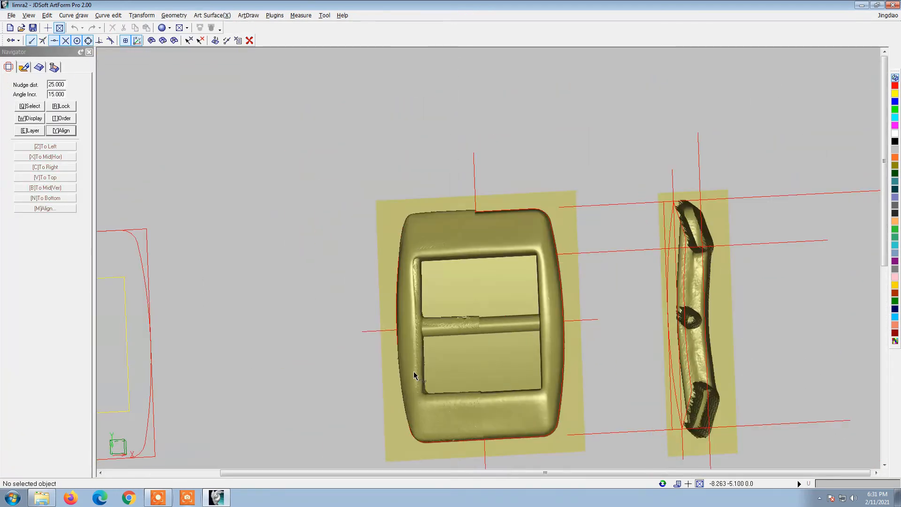
left_click(446, 428)
scroll(413, 347, "down", 5)
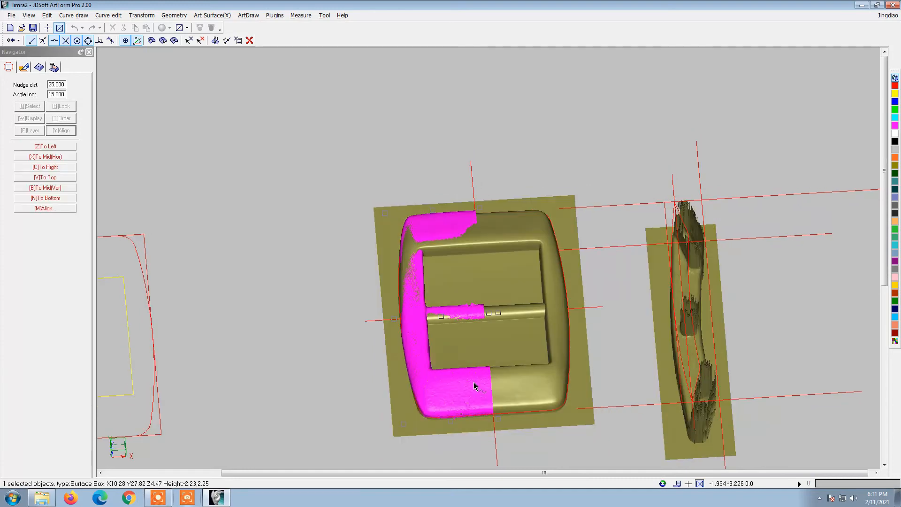
scroll(303, 361, "up", 1)
left_click(312, 362)
key("Delete")
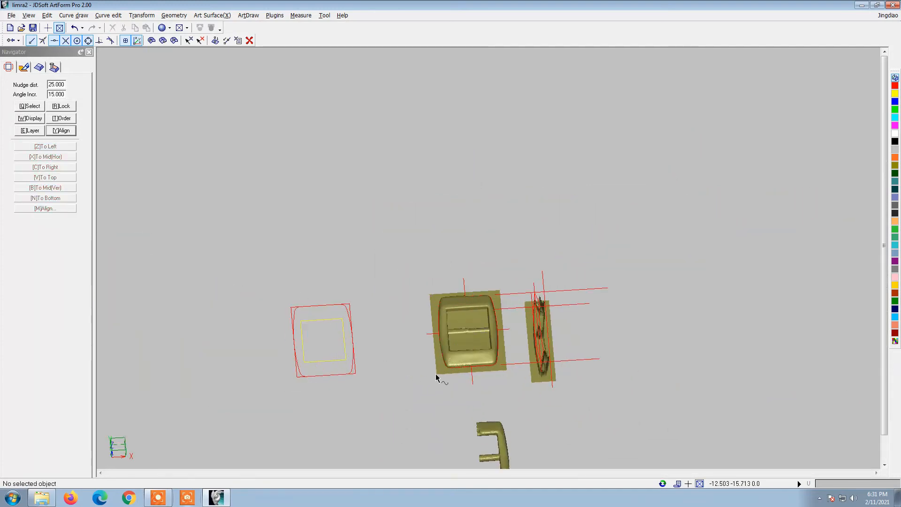
Place a fresh copy of the scanned left half over the separate outline curves beside the buckle
left_click(458, 362)
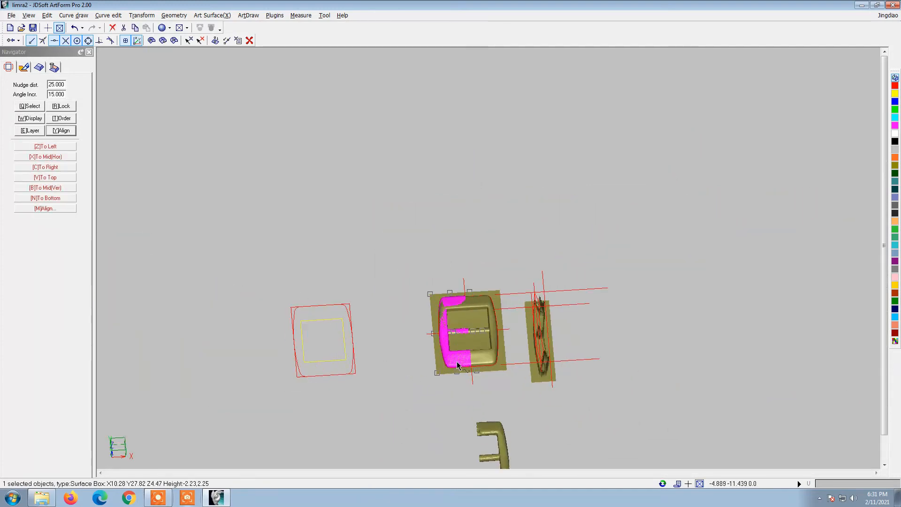
left_click_drag(457, 365, 312, 373)
scroll(366, 351, "up", 3)
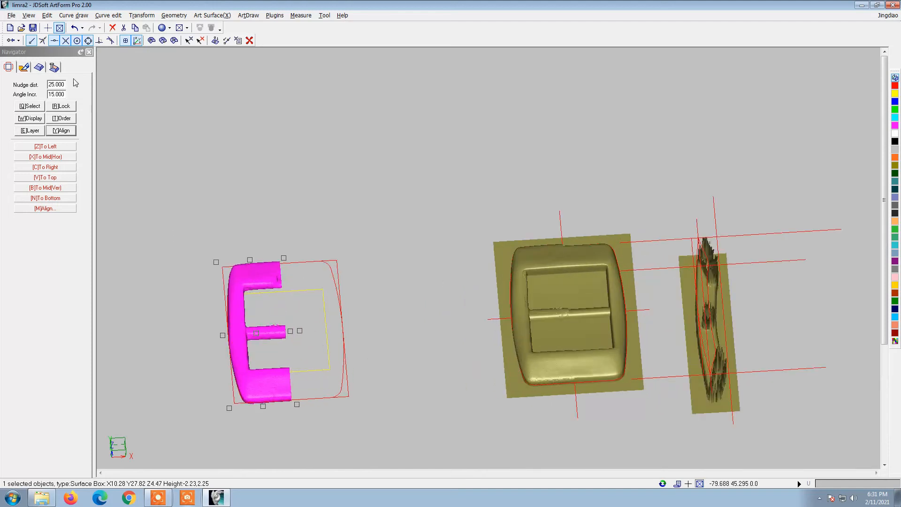
Mirror the scanned half in 3D across the plane through the origin with a Z normal of 1, deleting the original
left_click(141, 15)
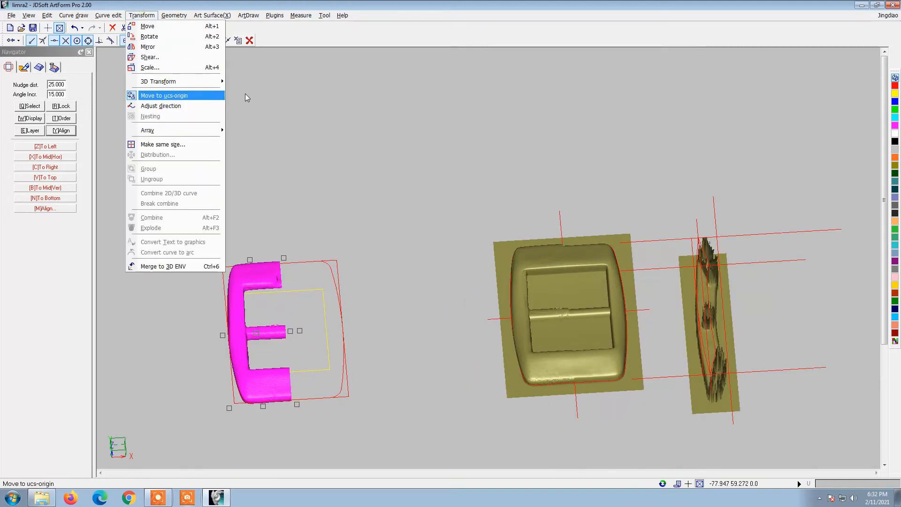
mouse_move(197, 81)
left_click(256, 102)
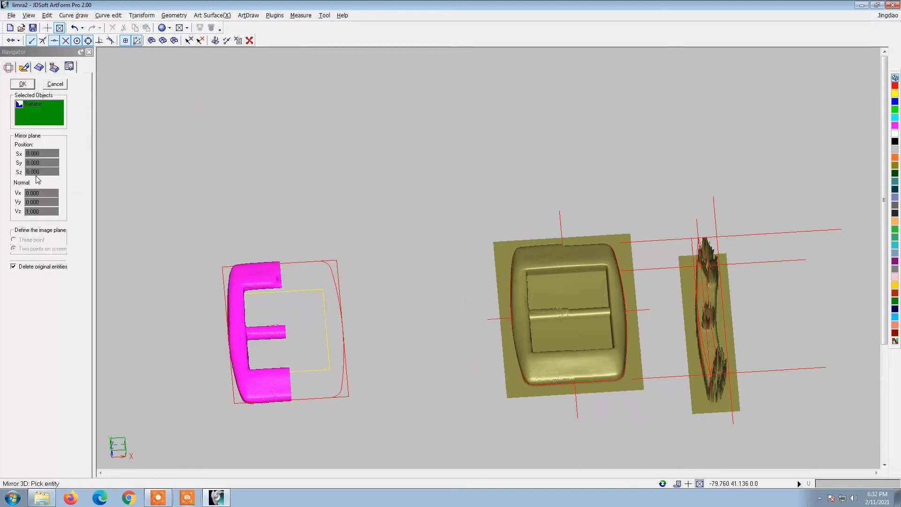
left_click(22, 84)
Reconstruct the mirrored scanned half as a mesh with 0.03 X and Y steps, margin 2 and denoise at 0.1
left_click(235, 338)
scroll(234, 337, "up", 2)
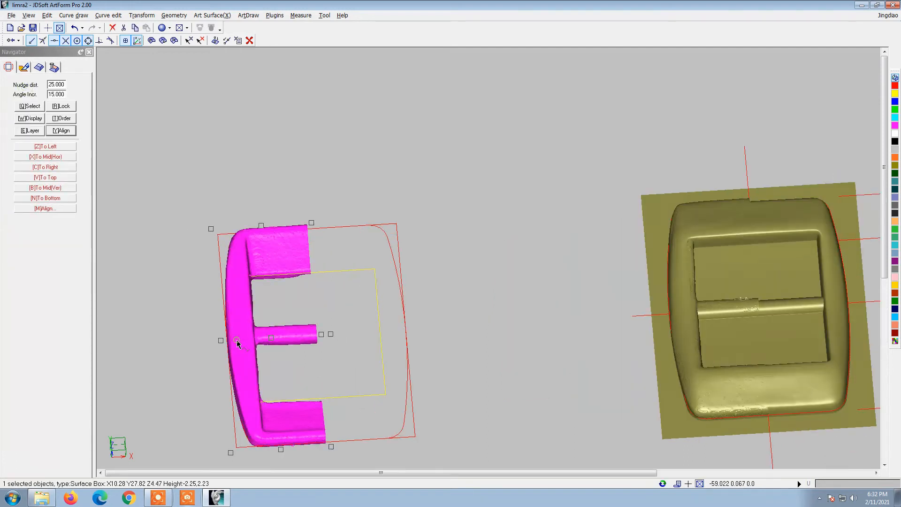
left_click(212, 15)
left_click(242, 202)
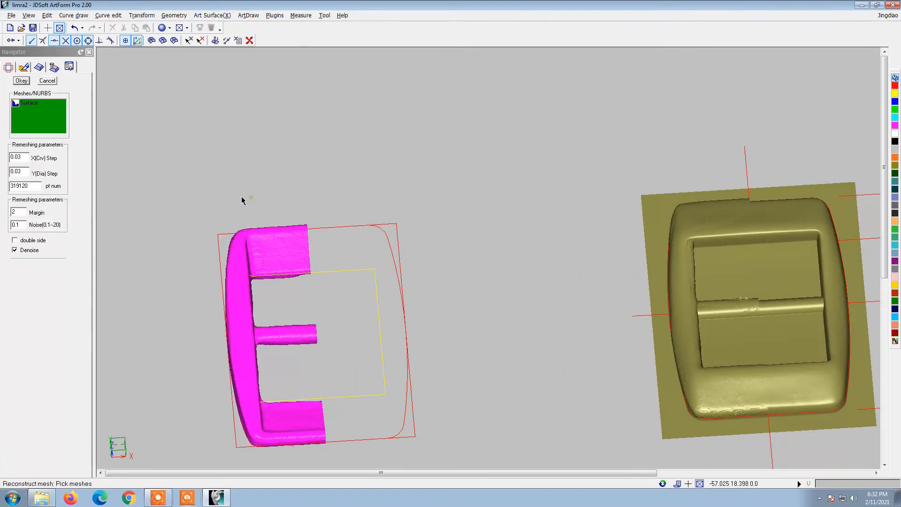
left_click(21, 81)
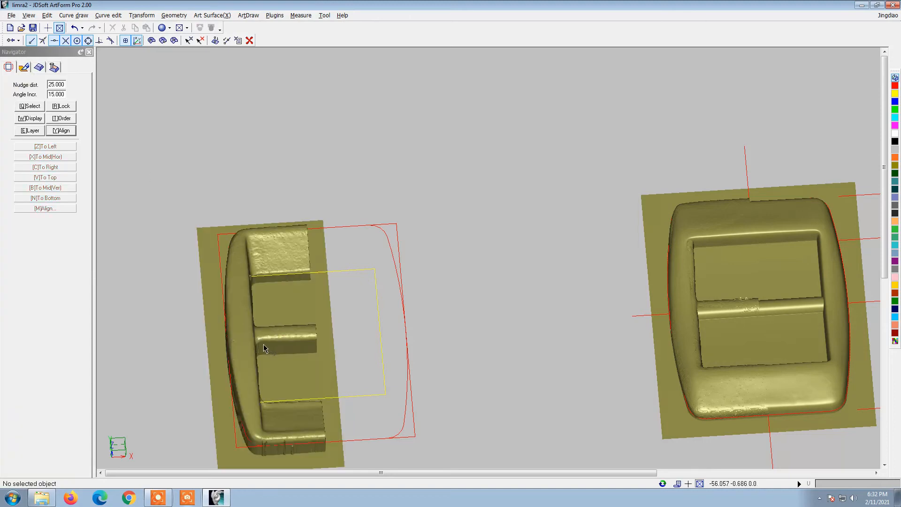
Probe the crossbar's surface height on the reconstructed half in virtual sculpting with the Punch tool, and leave sculpting
right_click(412, 210)
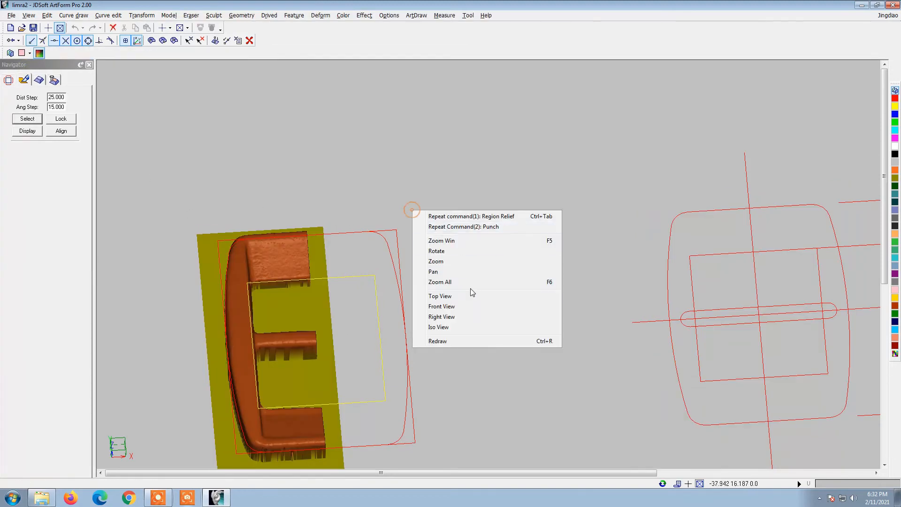
left_click(455, 295)
scroll(385, 306, "down", 10)
scroll(263, 283, "up", 10)
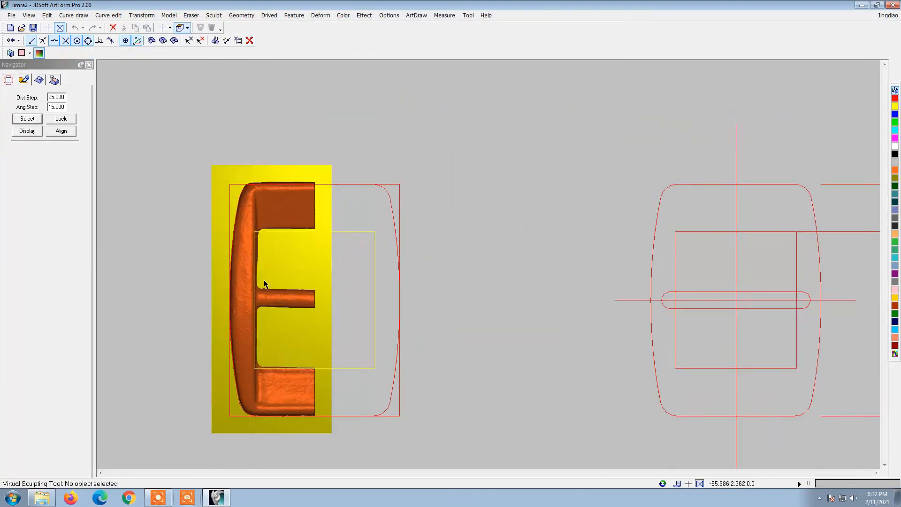
key("p")
scroll(310, 310, "up", 1)
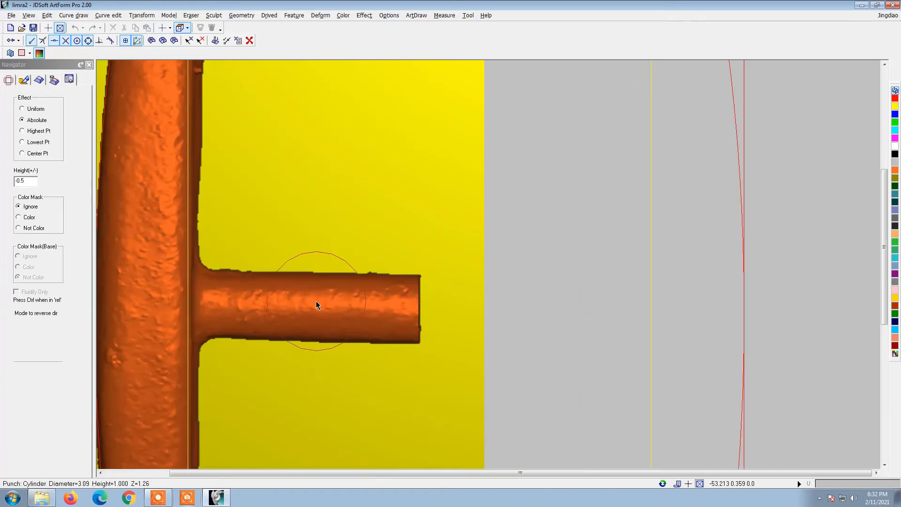
scroll(210, 266, "down", 5)
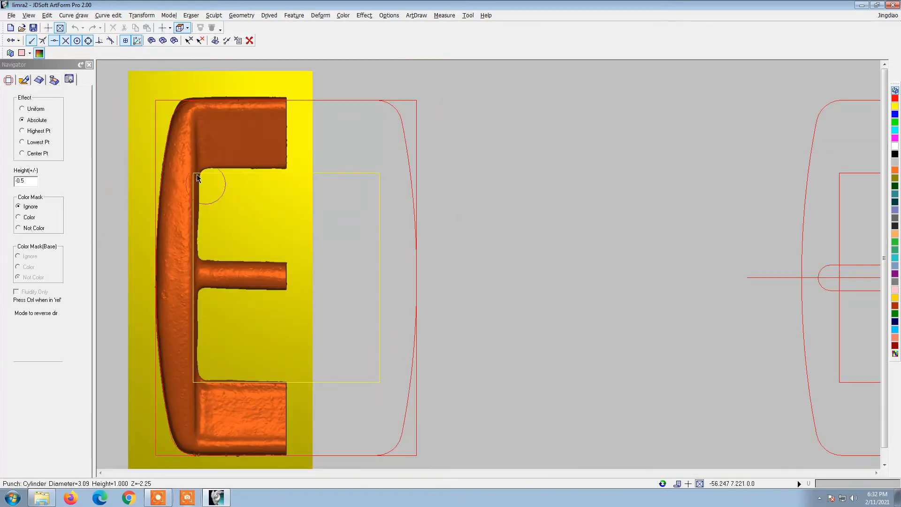
left_click(6, 82)
scroll(201, 183, "down", 8)
scroll(274, 202, "up", 2)
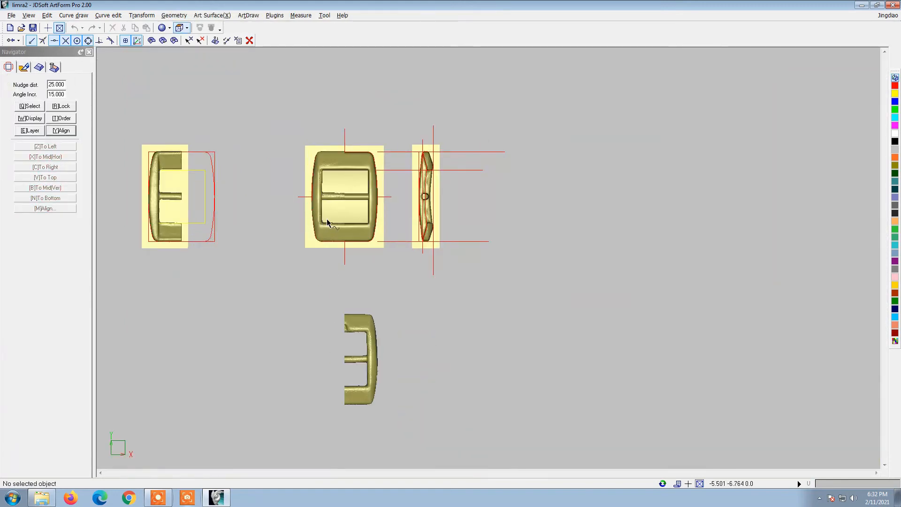
Shift the buckle's front mesh upward by two 25-unit nudges to uncover the back mesh
left_click(320, 196)
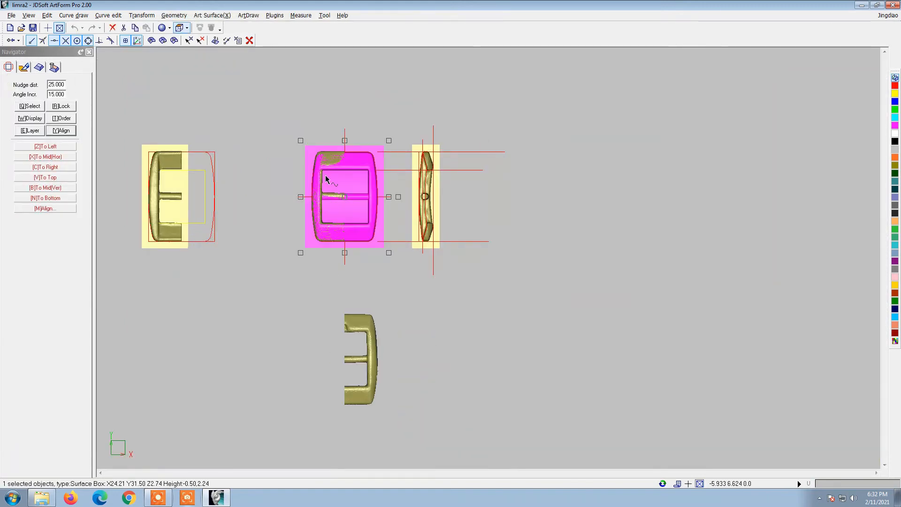
key("Up")
key("Up")
Open virtual sculpting on the buckle's back mesh and flip its relief with Mirror Z
left_click(356, 169)
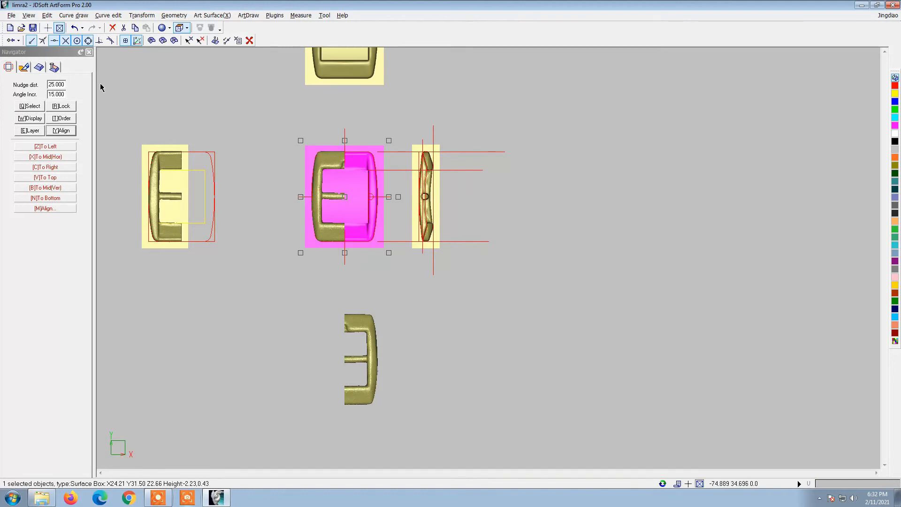
left_click(28, 70)
scroll(377, 173, "up", 2)
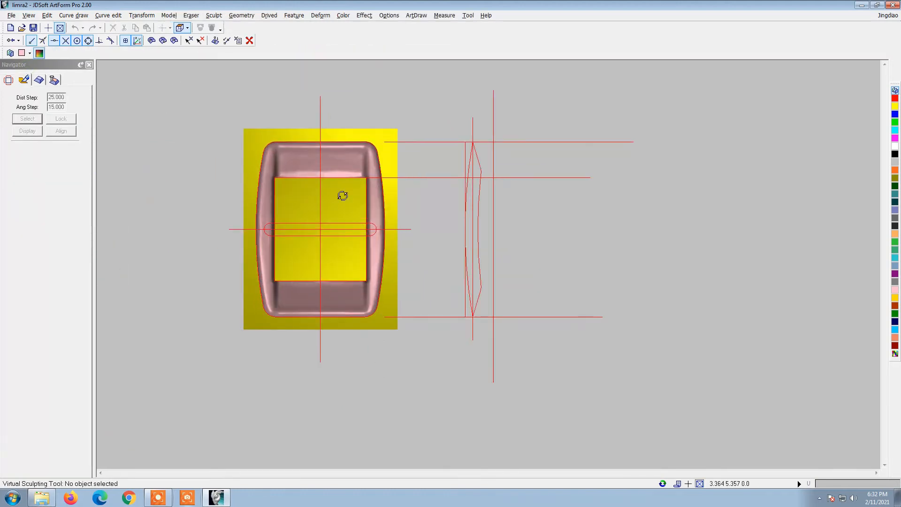
middle_click_drag(342, 196, 340, 154)
left_click(169, 15)
left_click(177, 133)
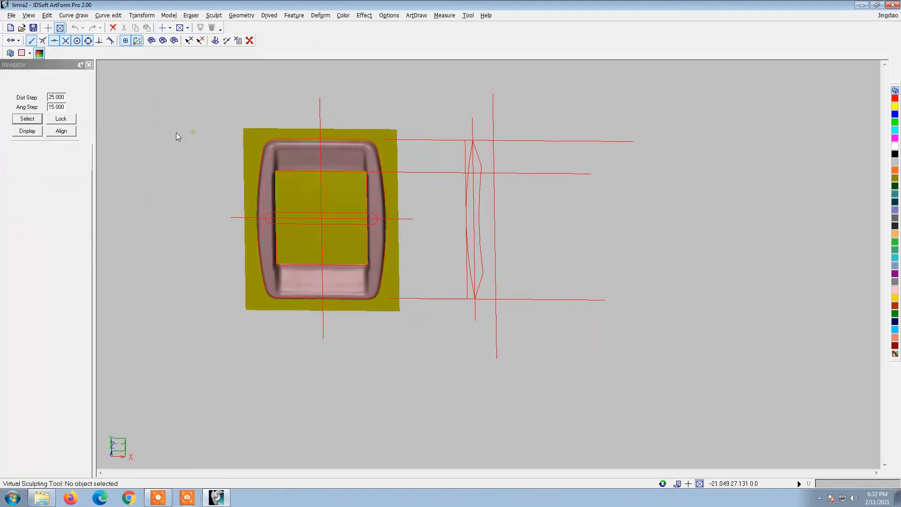
left_click(31, 135)
Build the back crossbar from the rounded bar outline with an elliptical Region Relief, Same height 1.2 and Higher combination
right_click(579, 307)
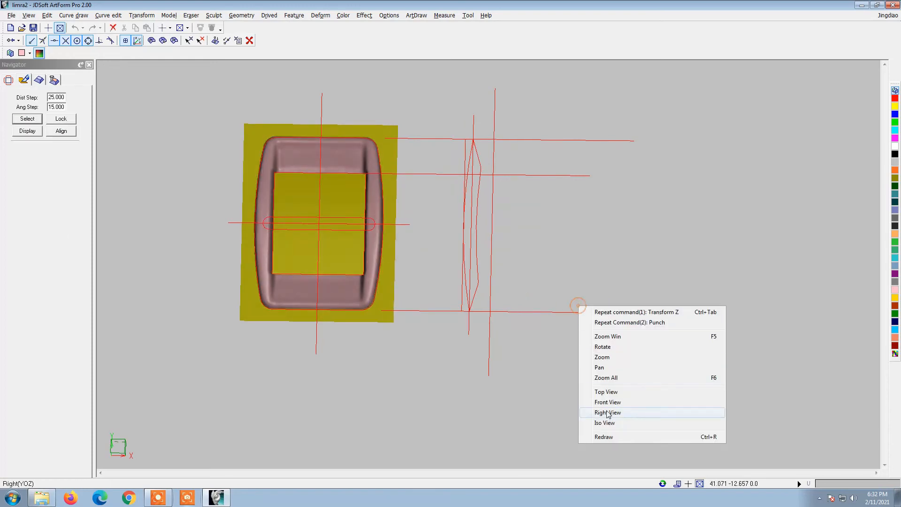
left_click(614, 393)
scroll(277, 228, "up", 4)
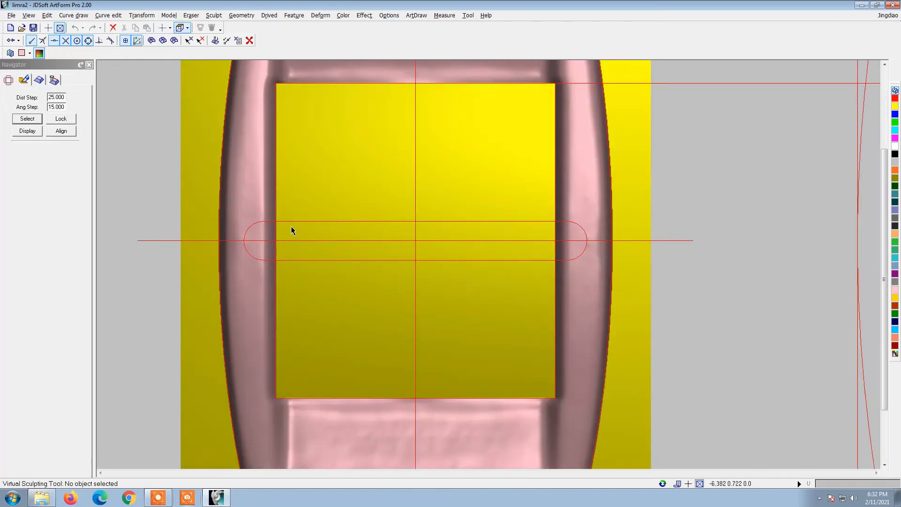
key("p")
scroll(300, 229, "up", 2)
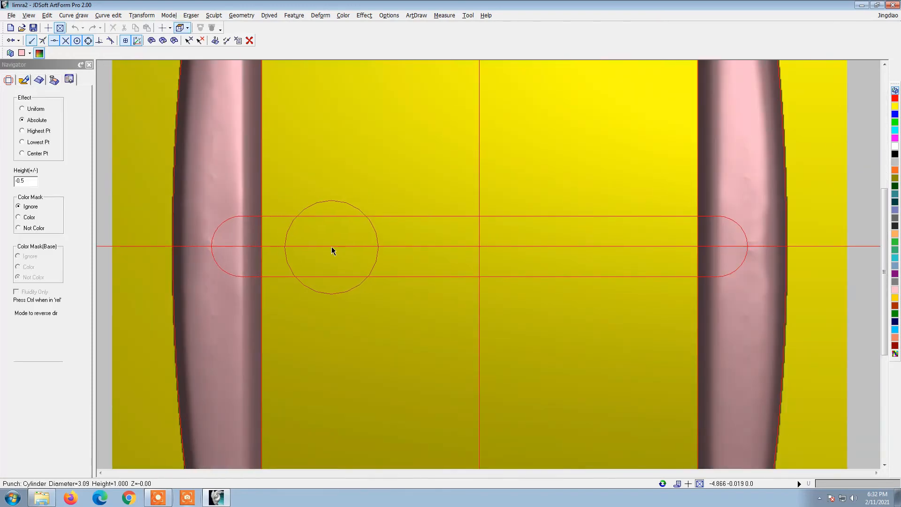
key("r")
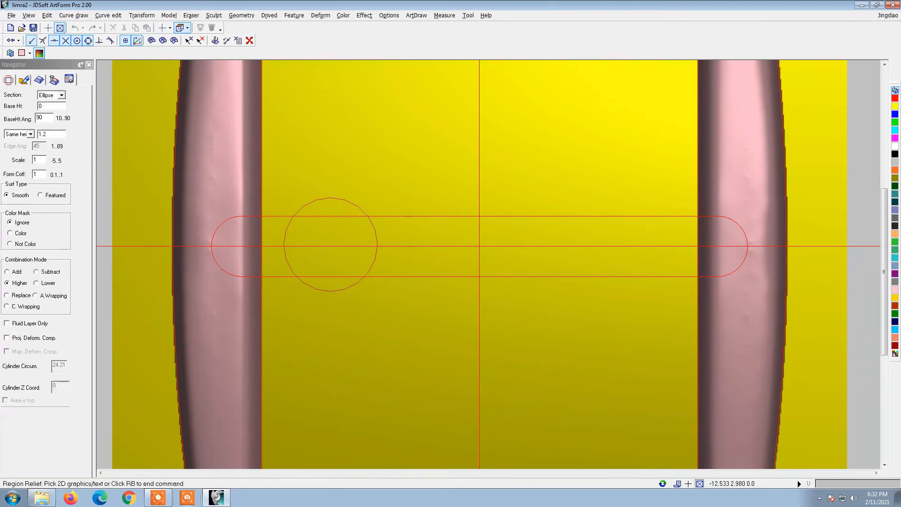
left_click(392, 217)
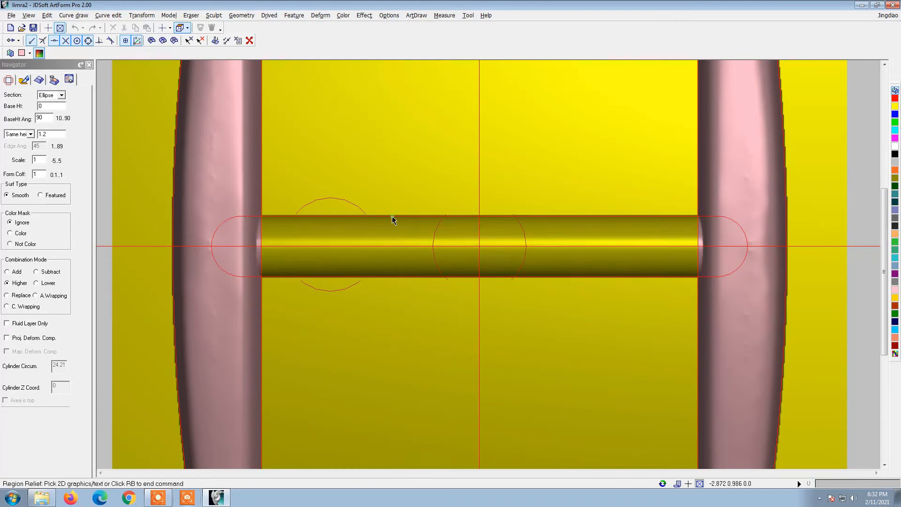
middle_click_drag(378, 227, 396, 207)
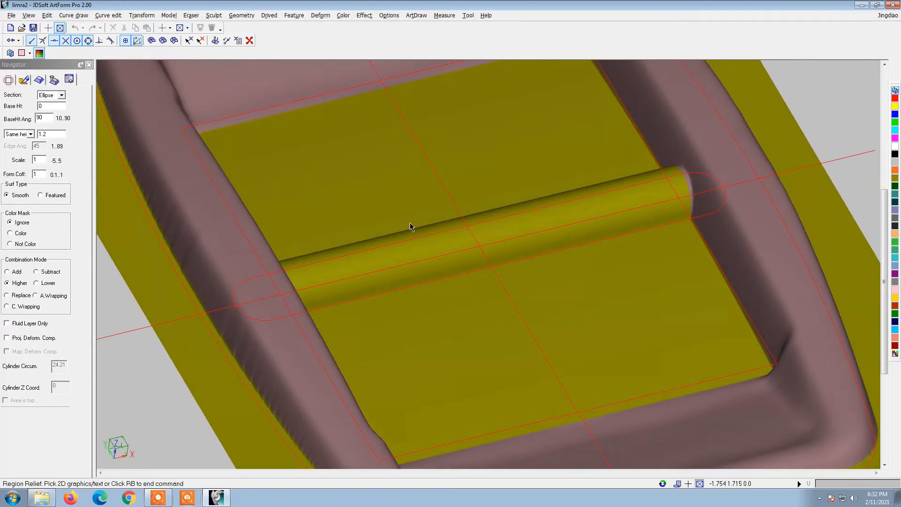
scroll(409, 222, "down", 5)
middle_click_drag(404, 240, 362, 245)
scroll(362, 244, "up", 2)
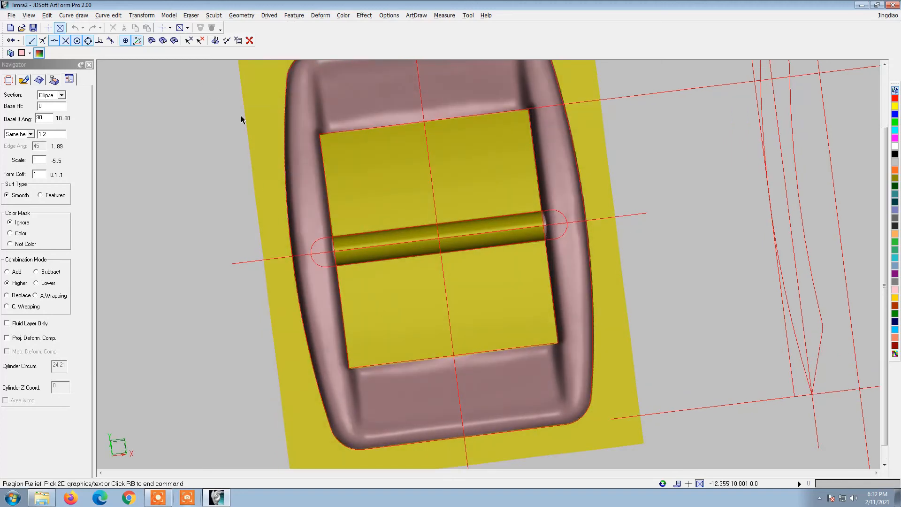
Mirror the back mesh along Z again and leave virtual sculpting
left_click(169, 15)
left_click(188, 120)
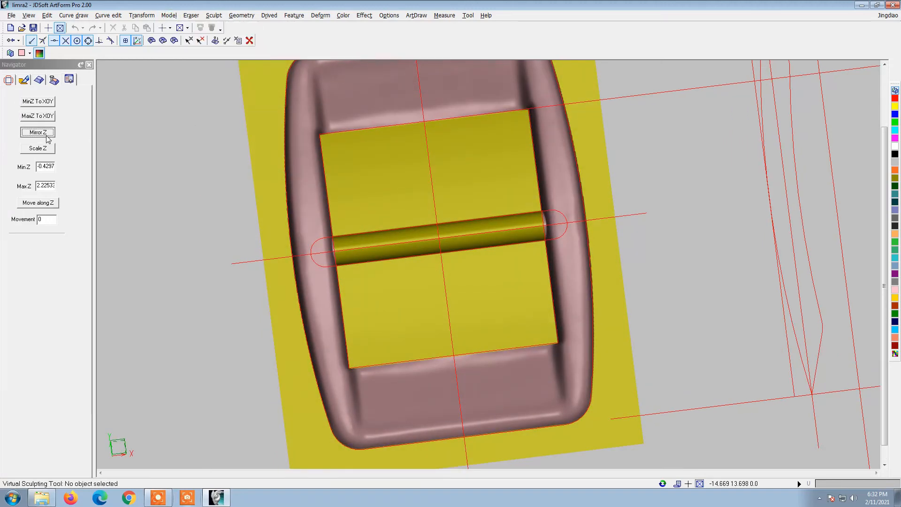
left_click(47, 139)
middle_click_drag(225, 183, 256, 183)
scroll(449, 388, "up", 3)
mouse_move(449, 388)
middle_mouse_down()
mouse_move(313, 307)
mouse_move(315, 296)
middle_mouse_up()
scroll(313, 307, "down", 4)
left_click(11, 80)
Shift the front mesh down by two 25-unit nudges, back over the back mesh
scroll(302, 289, "down", 4)
scroll(315, 296, "up", 2)
left_click(308, 311)
scroll(328, 317, "down", 3)
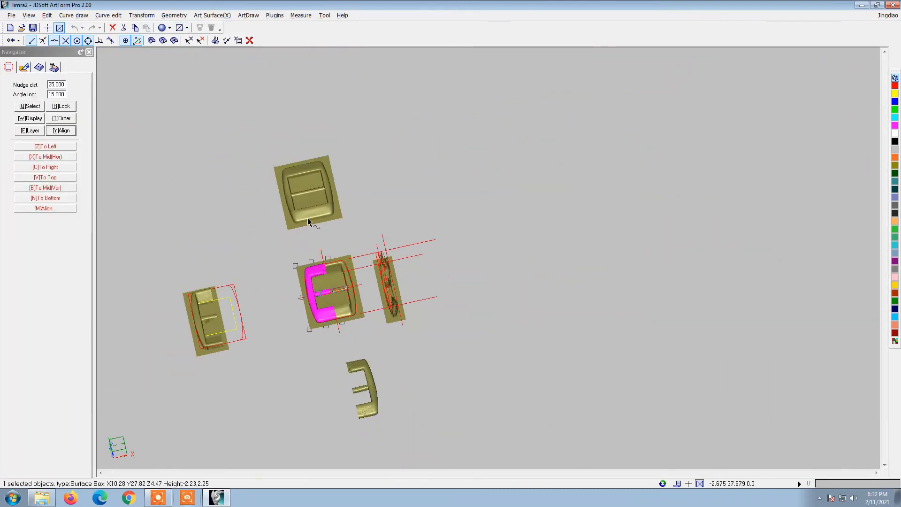
left_click(306, 202)
key("Down")
key("Down")
Select the scanned left half overlapping the rebuilt buckle and remove it
scroll(334, 302, "up", 4)
middle_click_drag(334, 307, 362, 221)
scroll(361, 221, "up", 4)
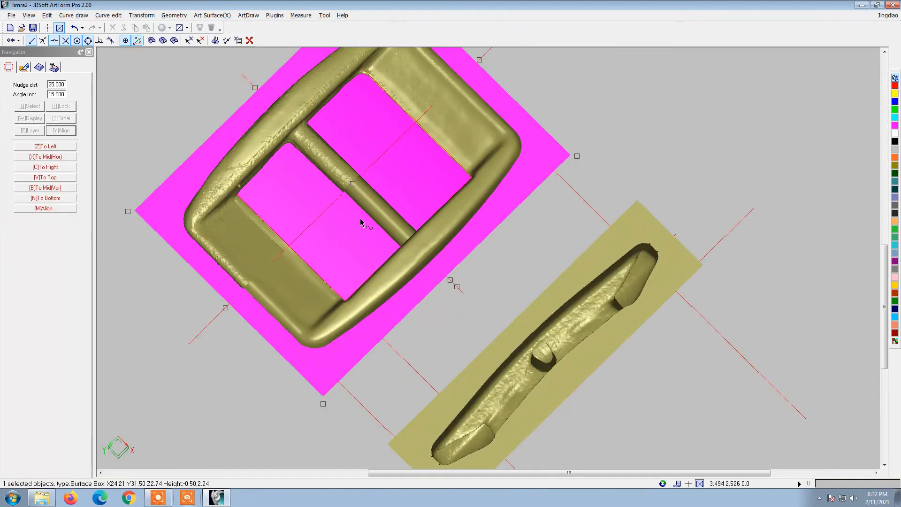
middle_click_drag(361, 181, 252, 337)
left_click(185, 236)
scroll(211, 233, "down", 5)
scroll(327, 332, "down", 4)
left_click(327, 331)
scroll(295, 329, "up", 4)
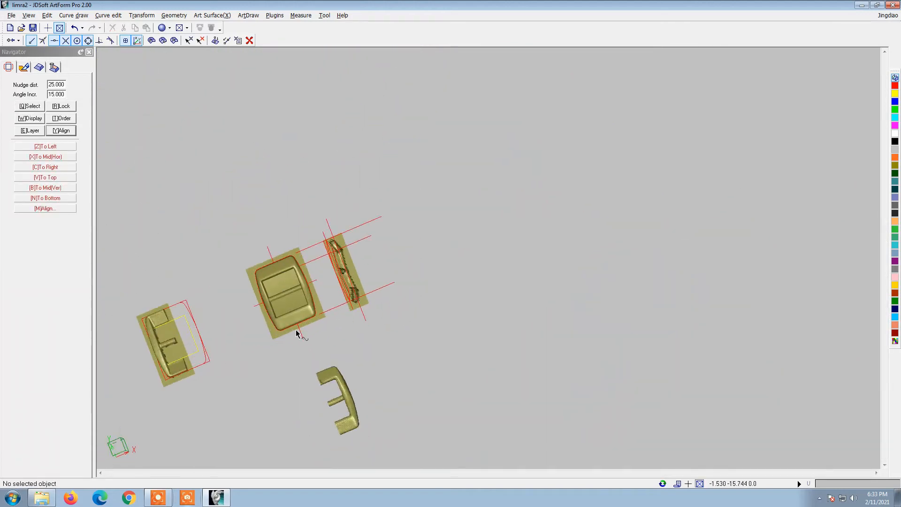
Set the top view, select the buckle's front mesh and open virtual sculpting on it
right_click(472, 341)
left_click(511, 425)
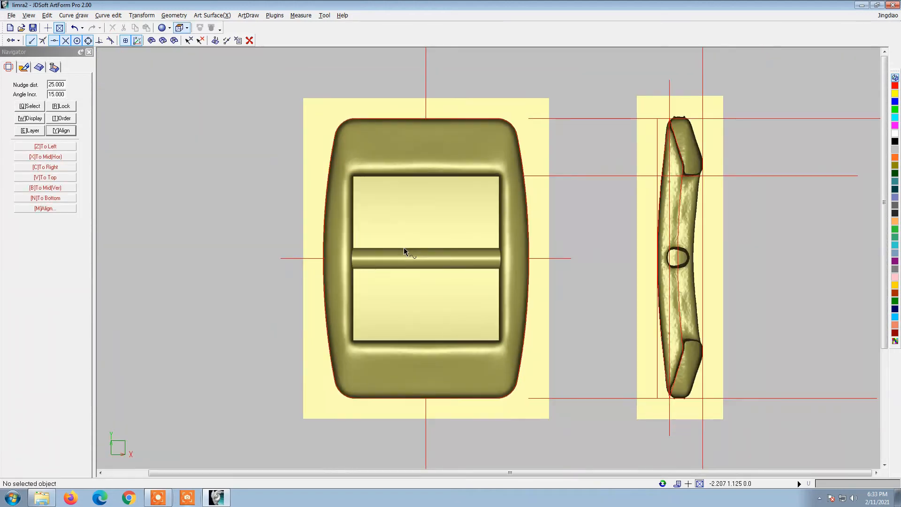
scroll(410, 233, "up", 3)
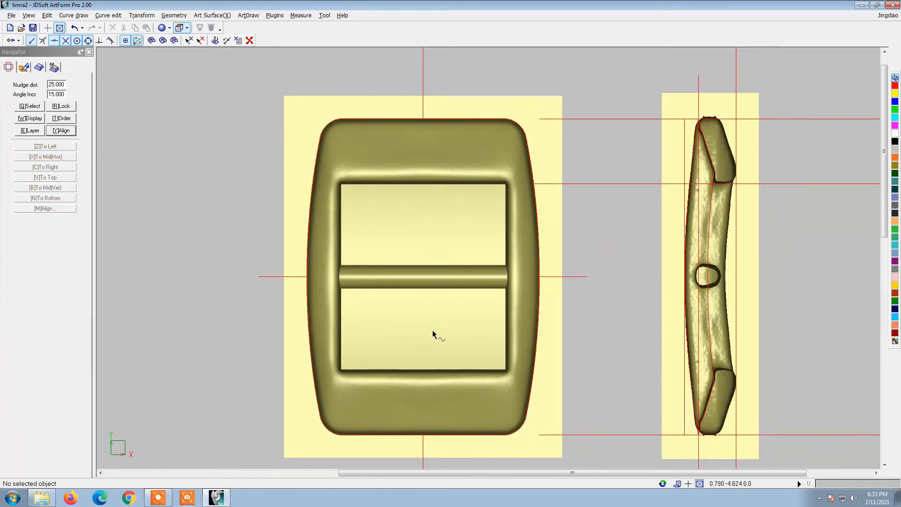
scroll(432, 331, "up", 4)
left_click(359, 410)
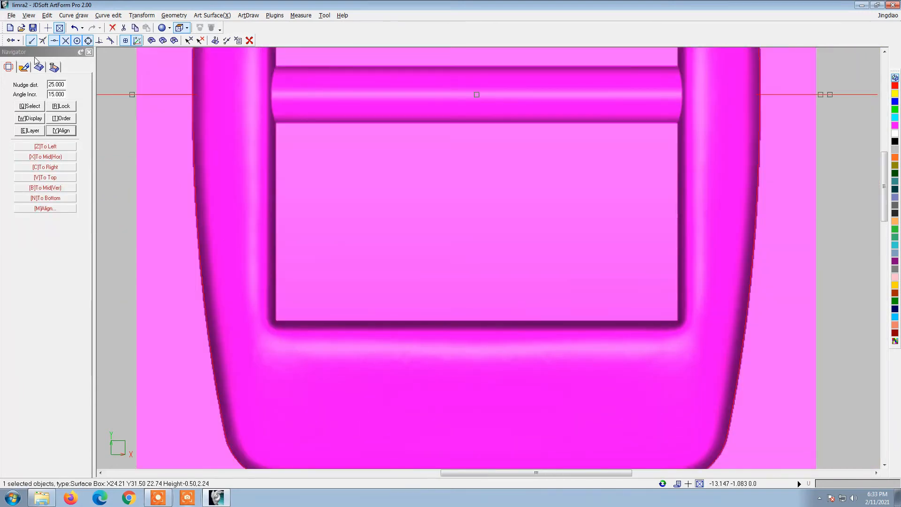
left_click(25, 68)
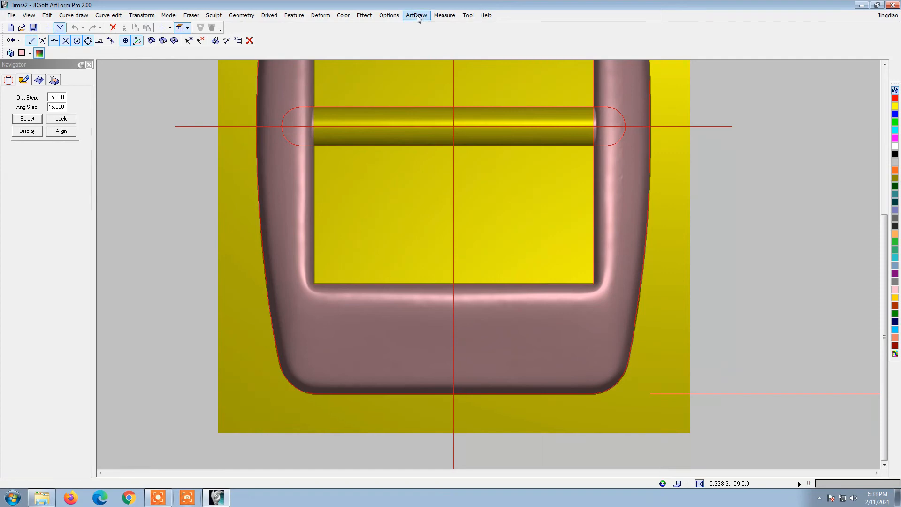
Display the front mesh in Map Mode and look closely at the buckle's lower frame corner
left_click(389, 15)
left_click(392, 36)
scroll(364, 313, "up", 3)
middle_click_drag(364, 305, 360, 280)
scroll(360, 280, "up", 1)
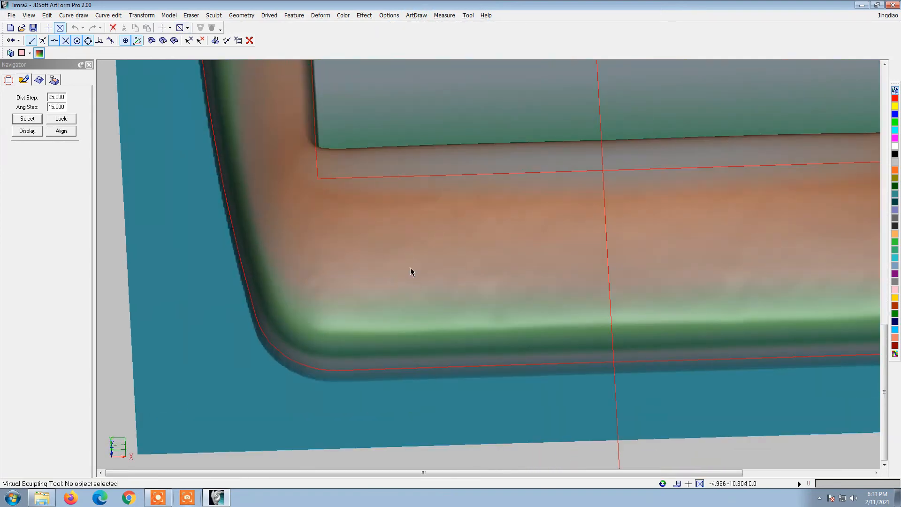
left_click(381, 16)
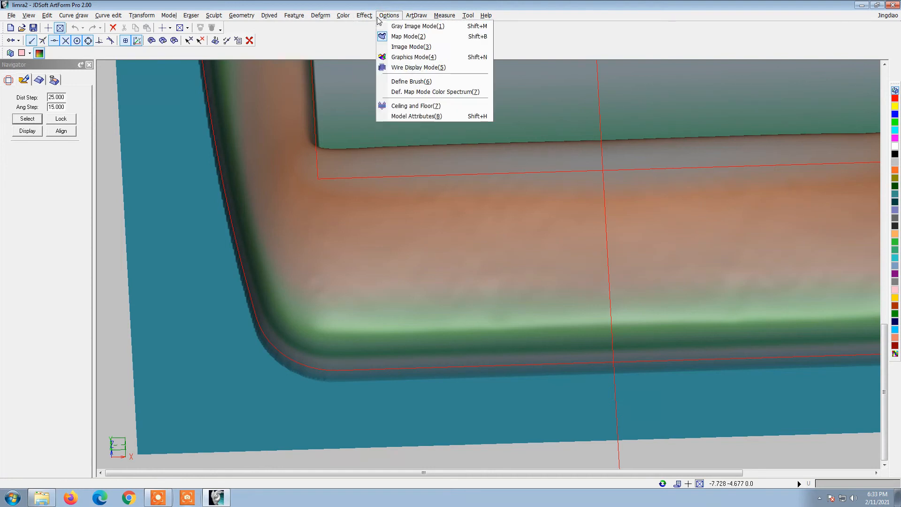
left_click(382, 26)
Set the smoothing shift to 2 and smooth the front mesh's lower frame bar from one corner to the other
scroll(335, 269, "up", 2)
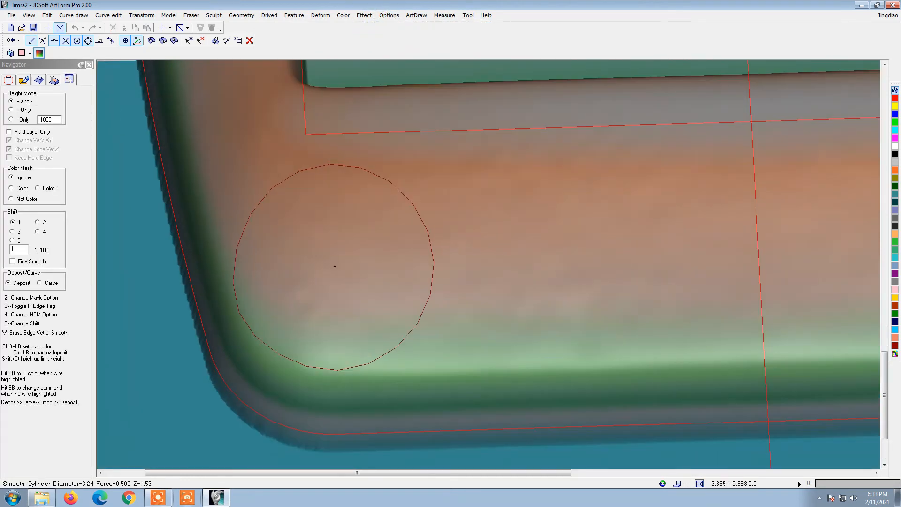
left_click(38, 222)
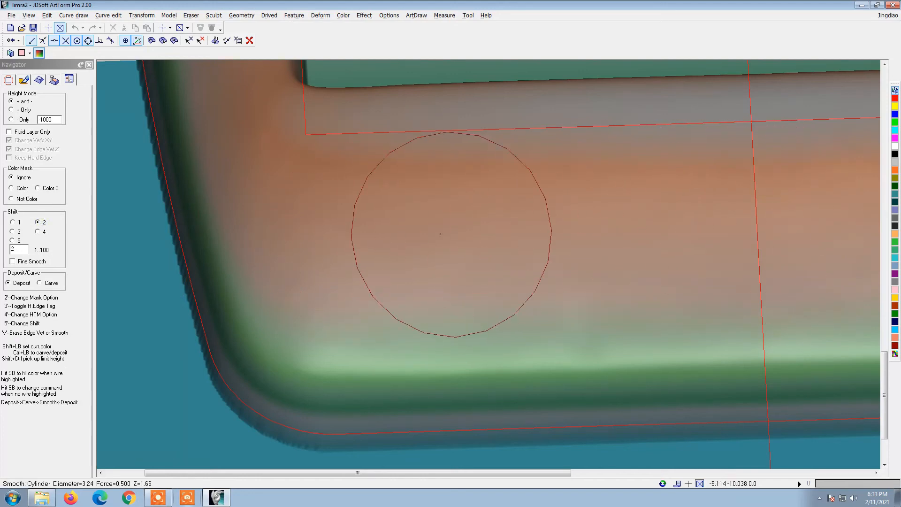
scroll(440, 235, "down", 2)
left_click_drag(341, 218, 683, 236)
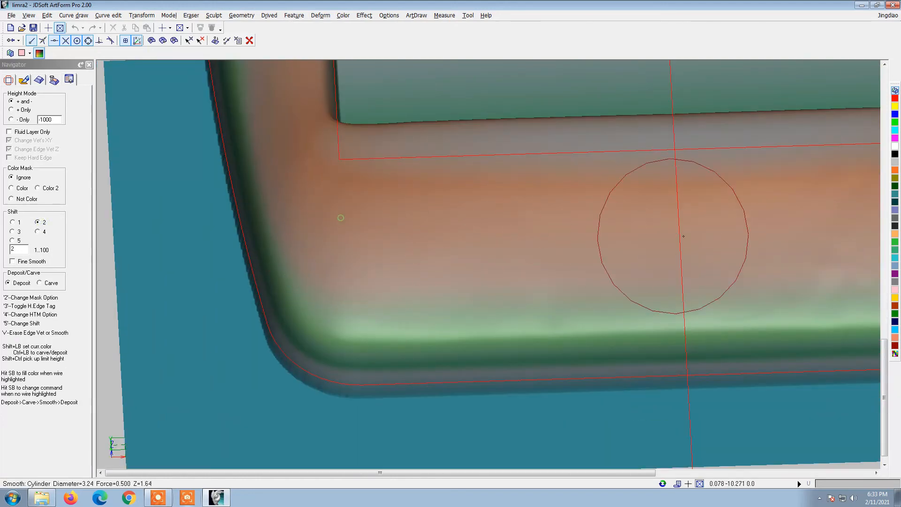
scroll(683, 235, "down", 5)
scroll(454, 260, "up", 4)
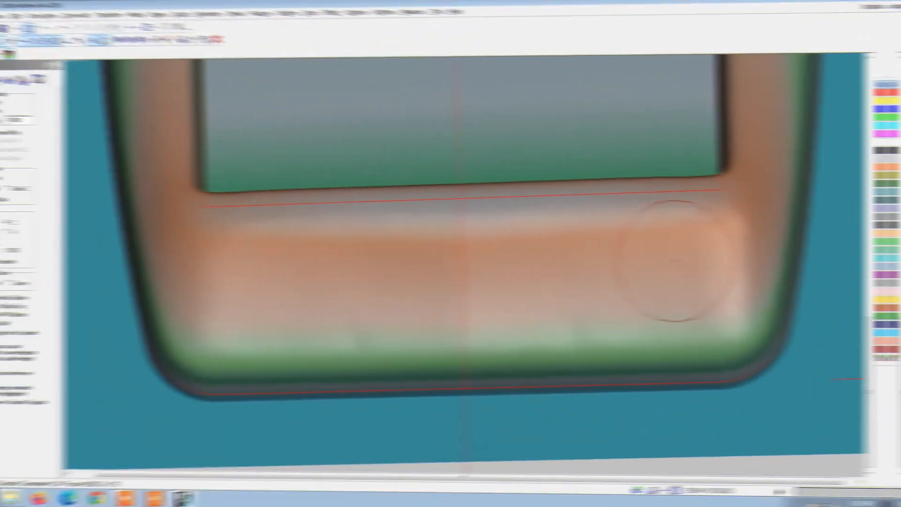
scroll(310, 272, "down", 2)
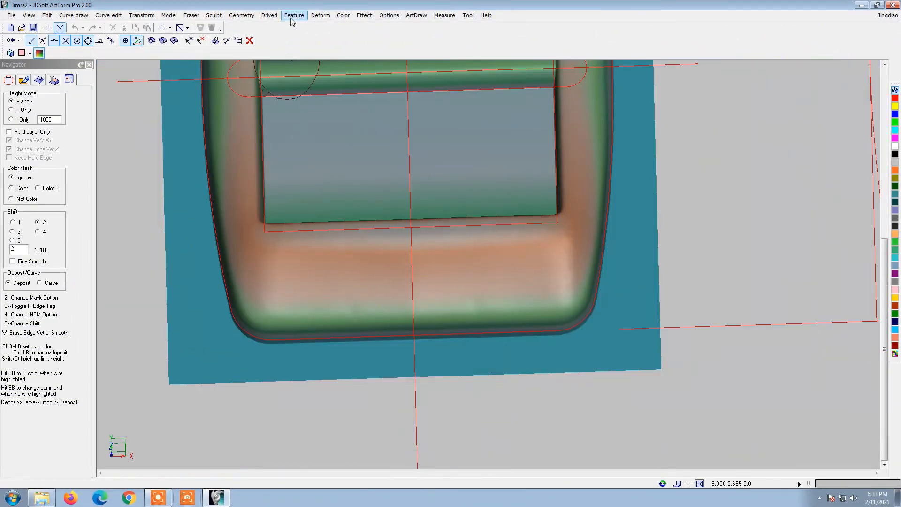
Mirror the smoothed lower half of the front mesh onto its upper half with UD Full Symm and leave virtual sculpting
left_click(291, 17)
left_click(323, 57)
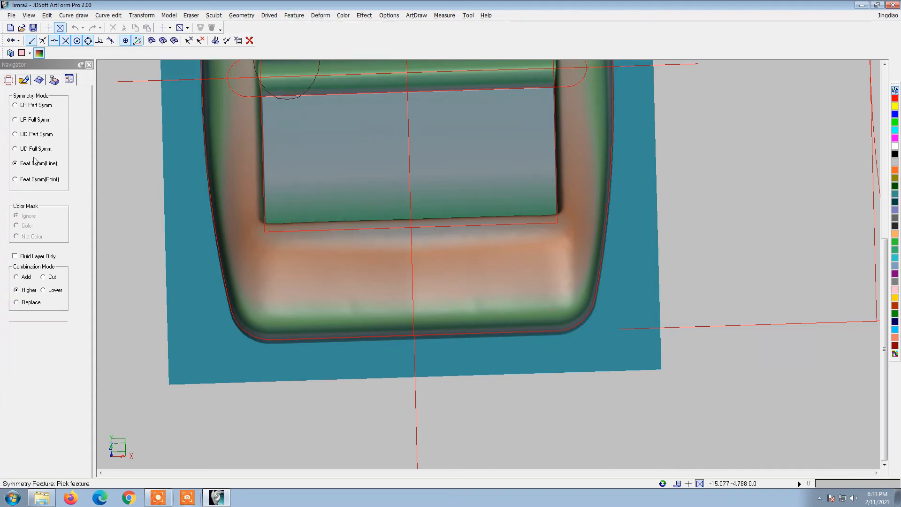
left_click(36, 149)
left_click(326, 286)
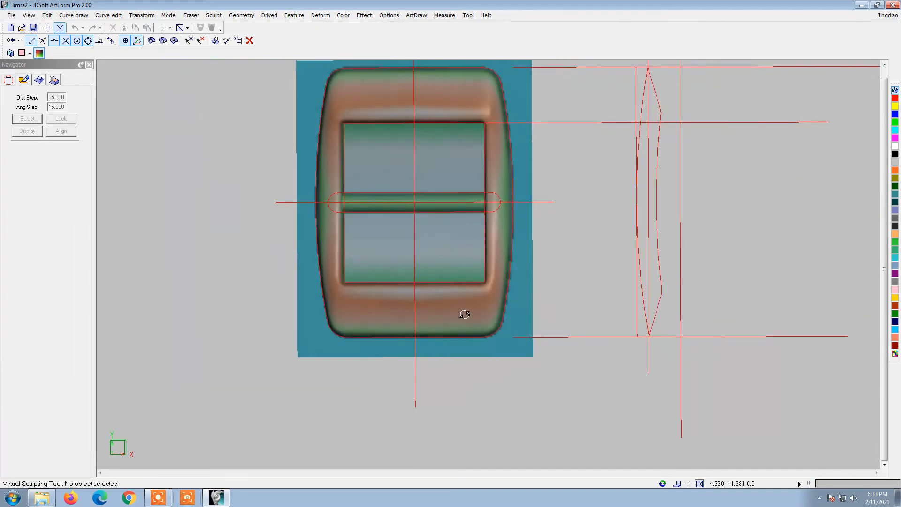
middle_click_drag(463, 275, 303, 164)
left_click(8, 81)
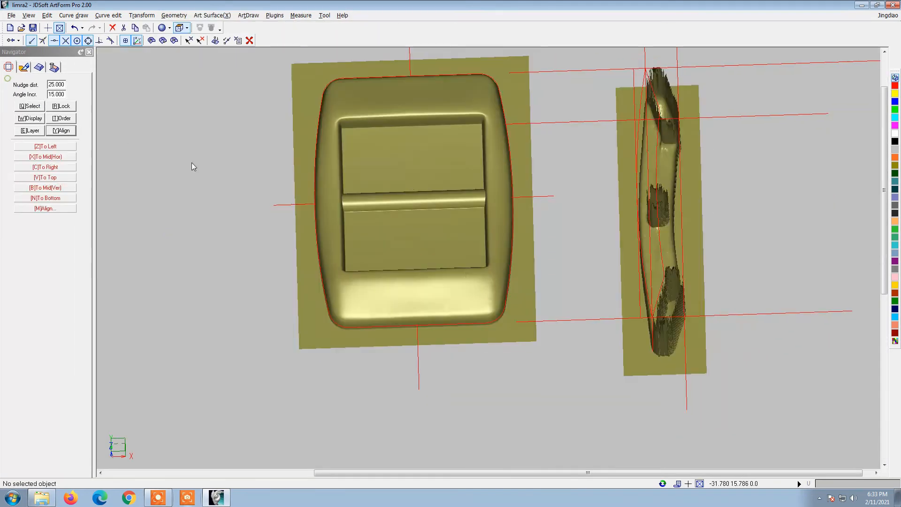
Set the top view, select the buckle's front mesh and open virtual sculpting on it
scroll(488, 296, "down", 7)
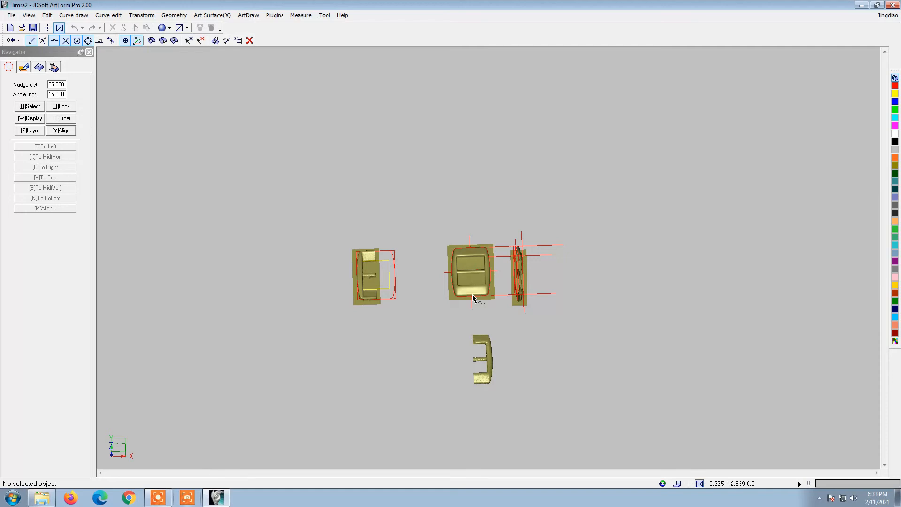
right_click(590, 165)
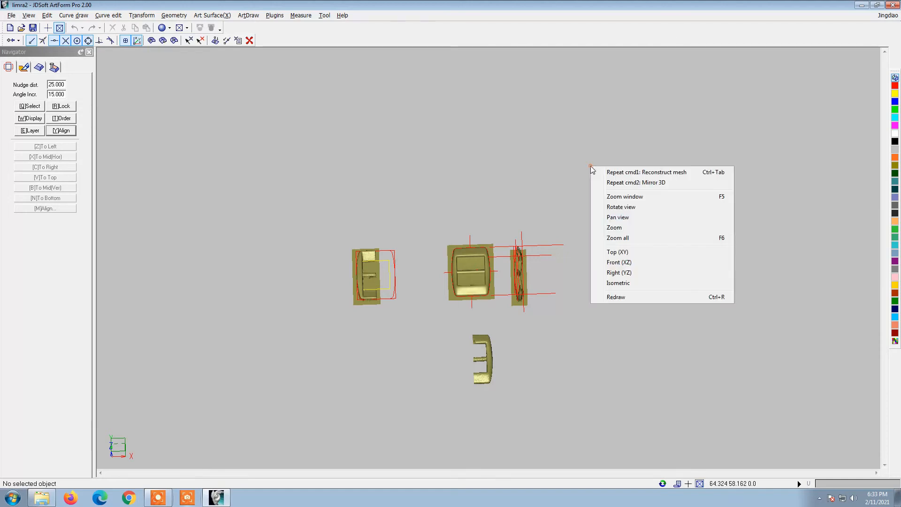
left_click(610, 251)
scroll(458, 364, "down", 5)
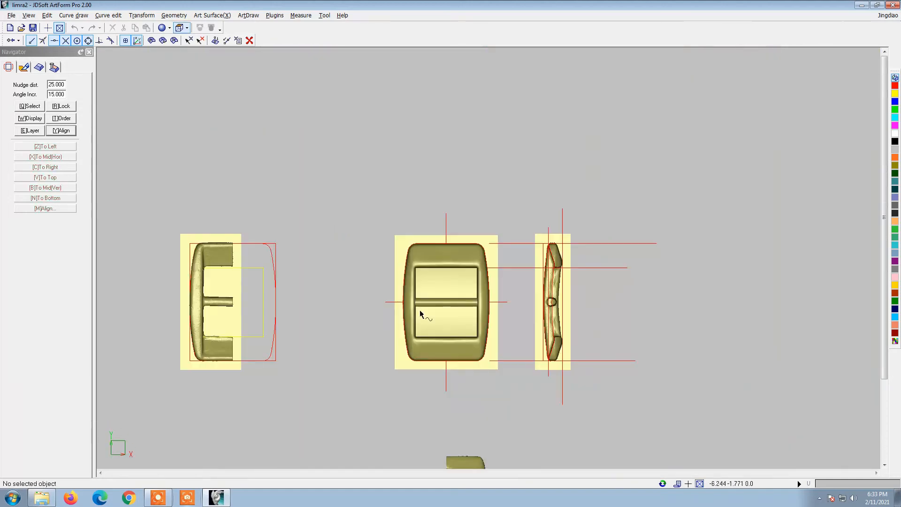
scroll(419, 309, "up", 2)
left_click(423, 278)
left_click(38, 68)
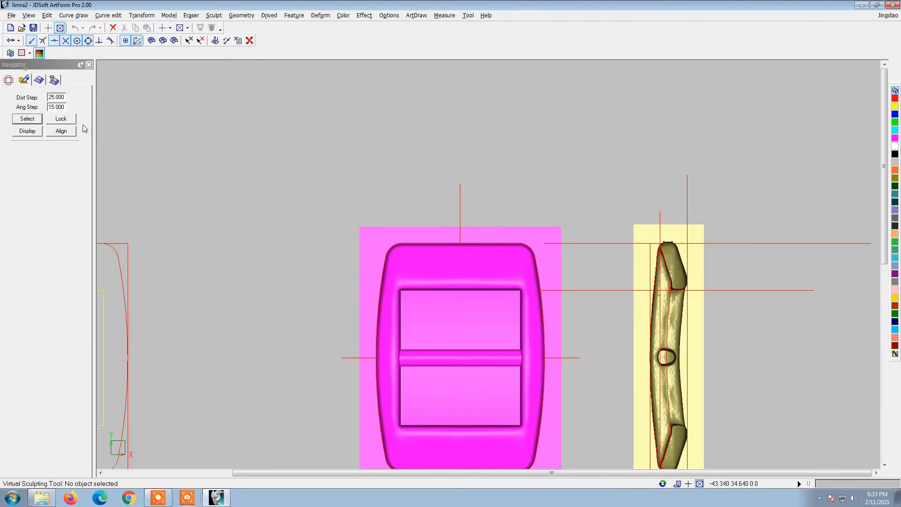
Copy the buckle's vertical centre line 1 unit to the left and 1 unit to the right
scroll(450, 291, "up", 3)
left_click(478, 287)
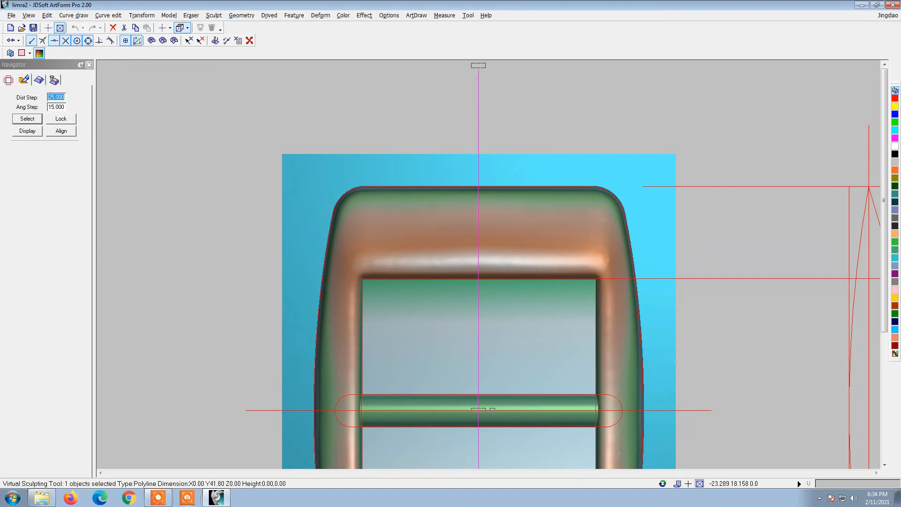
key("ctrl+Left")
key("ctrl+Right")
key("ctrl+Right")
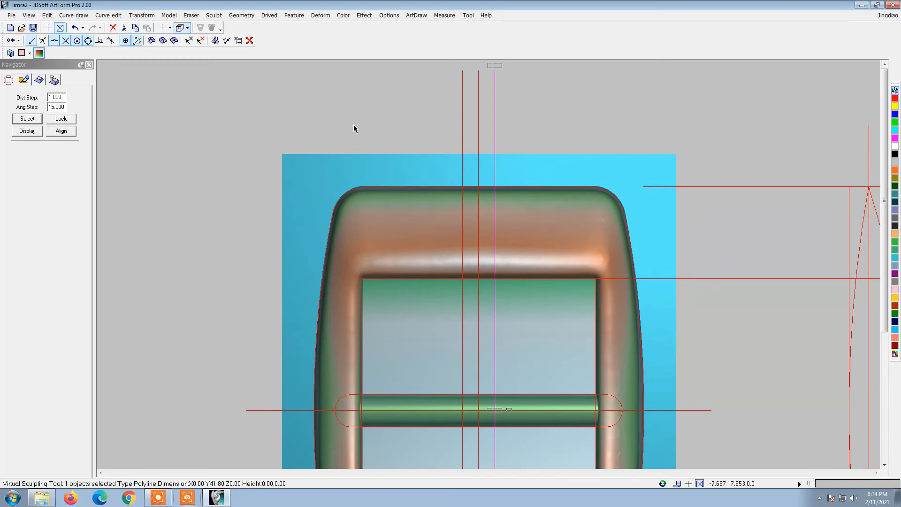
Draw a horizontal line between the two offset lines at the opening's upper edge and move it up 2.5 units
key("l")
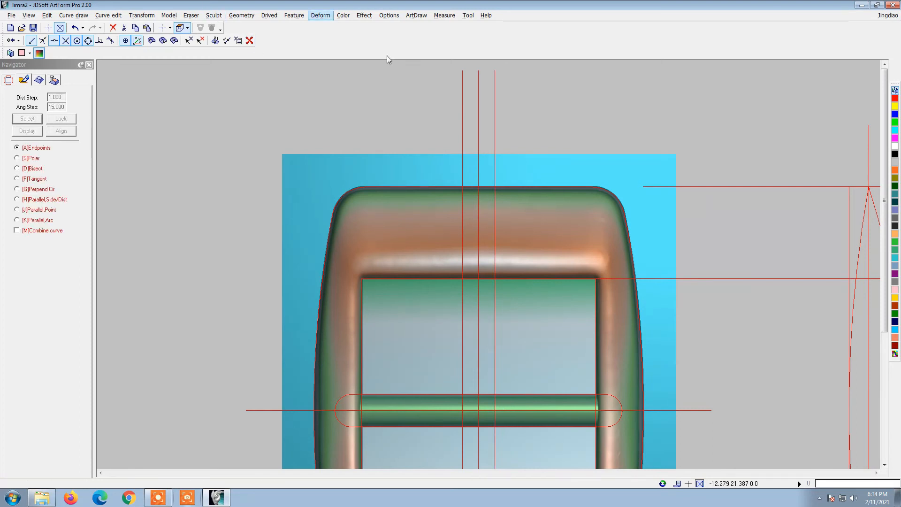
left_click(462, 278)
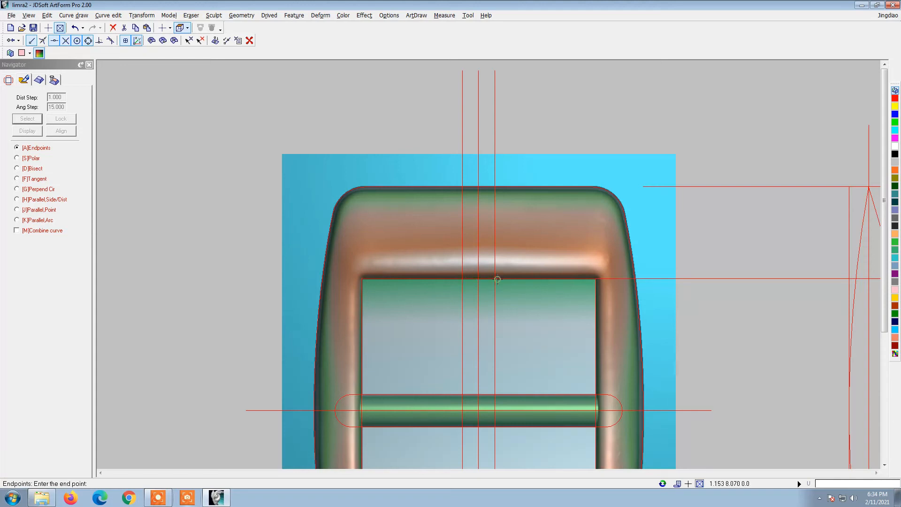
left_click(496, 279)
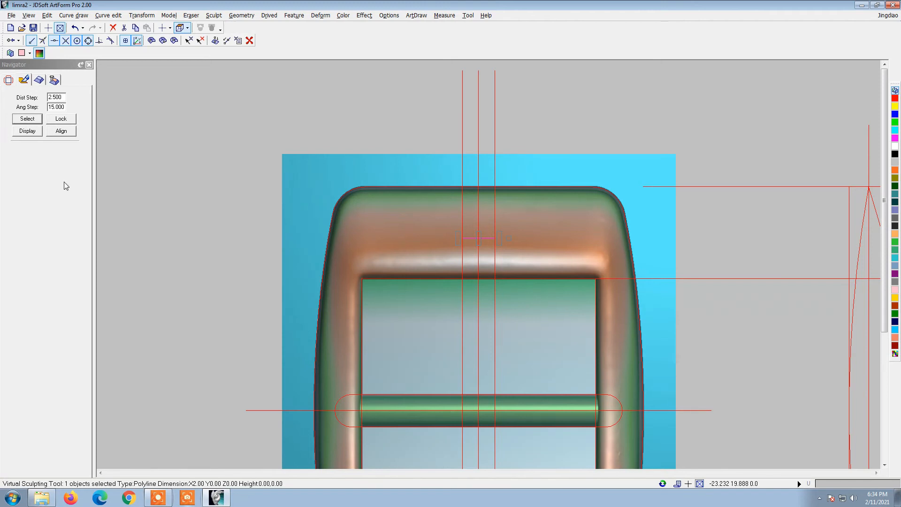
left_click(47, 15)
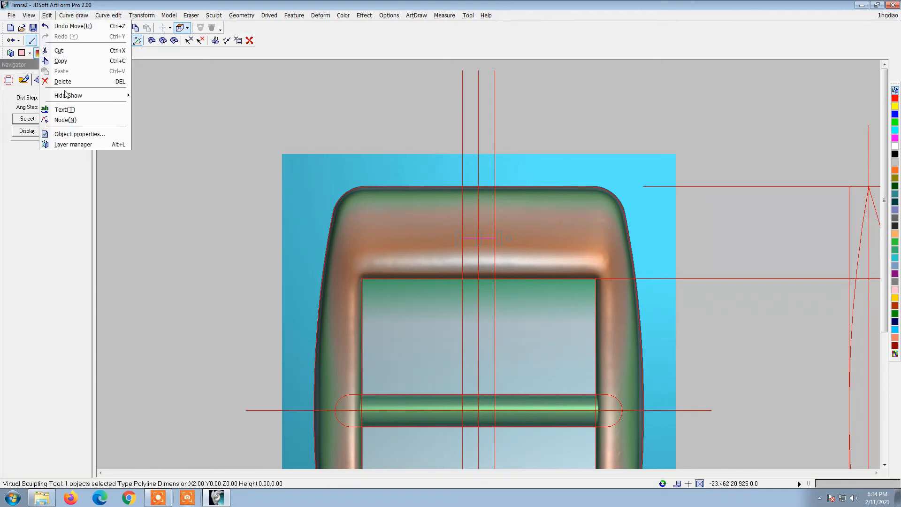
mouse_move(73, 15)
left_click(85, 101)
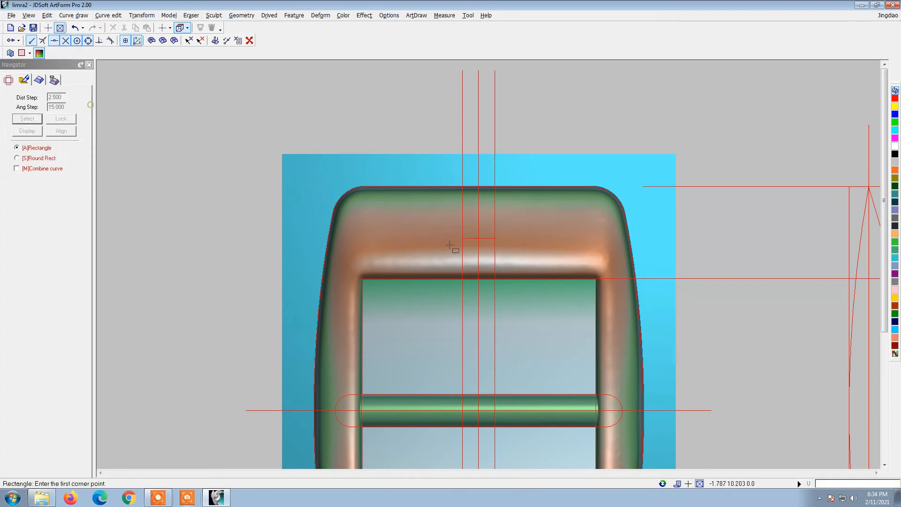
left_click(462, 238)
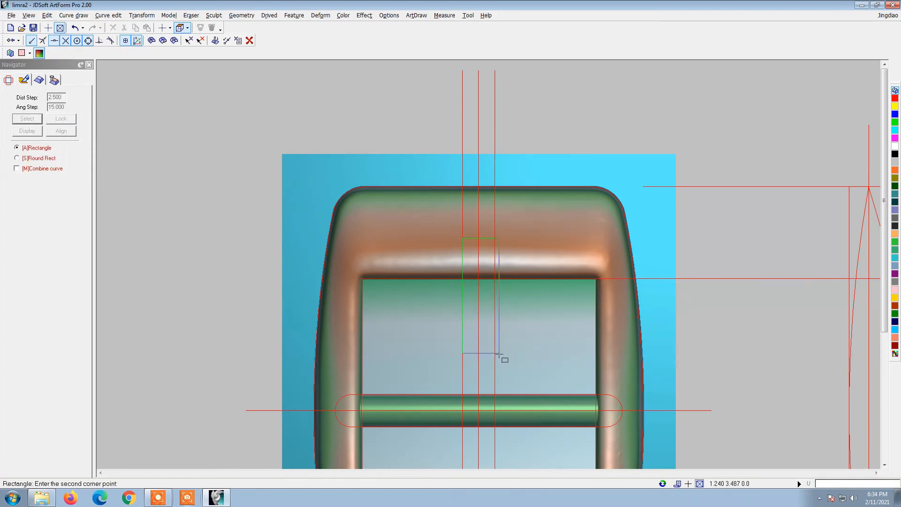
left_click(498, 408)
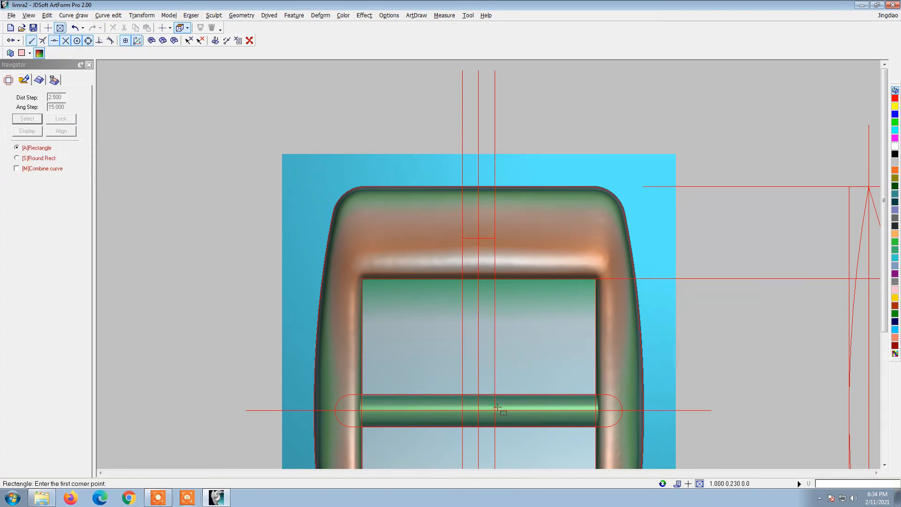
left_click(491, 360)
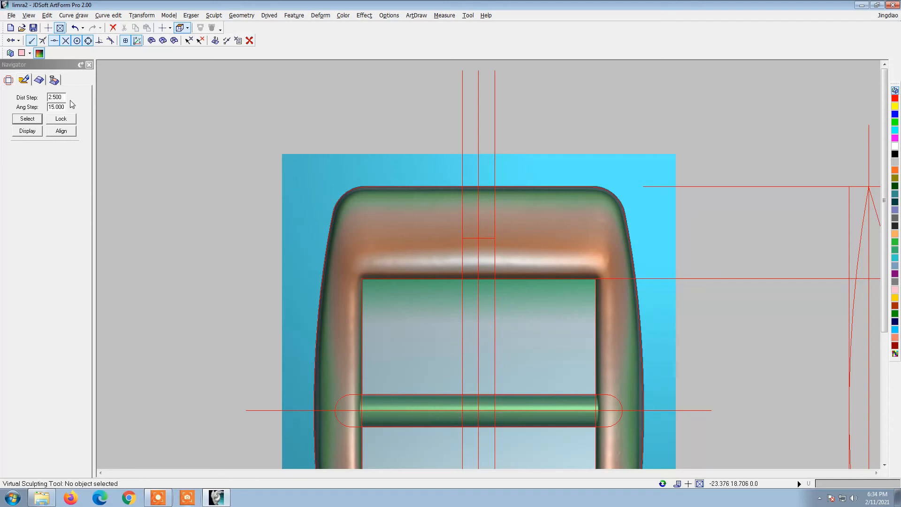
Draw a fully rounded rectangle, 2 by 10.6 units, from the short horizontal line's left end down to the crossbar's centre line
left_click(74, 15)
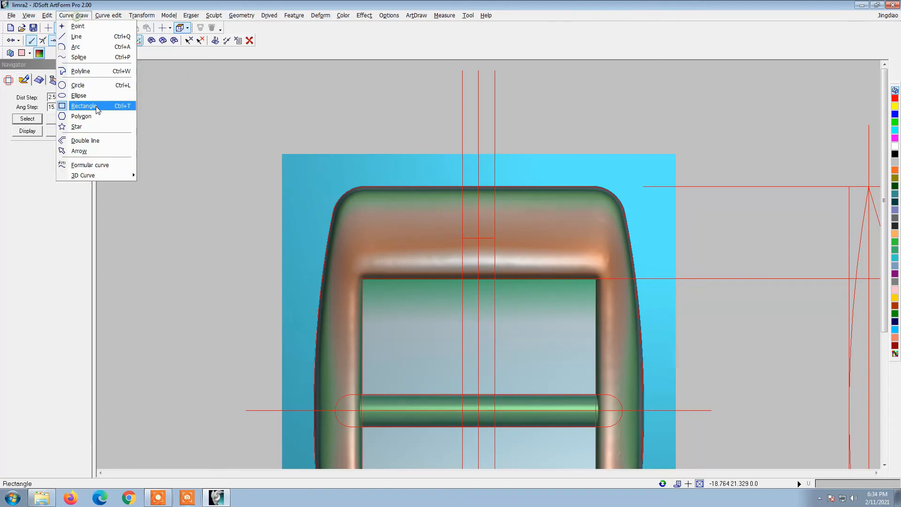
left_click(92, 107)
left_click(39, 158)
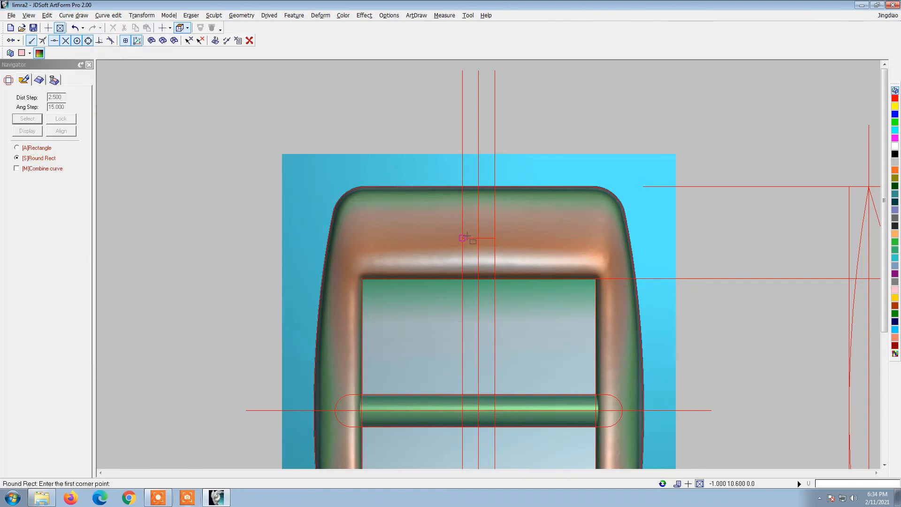
left_click(463, 238)
left_click(495, 410)
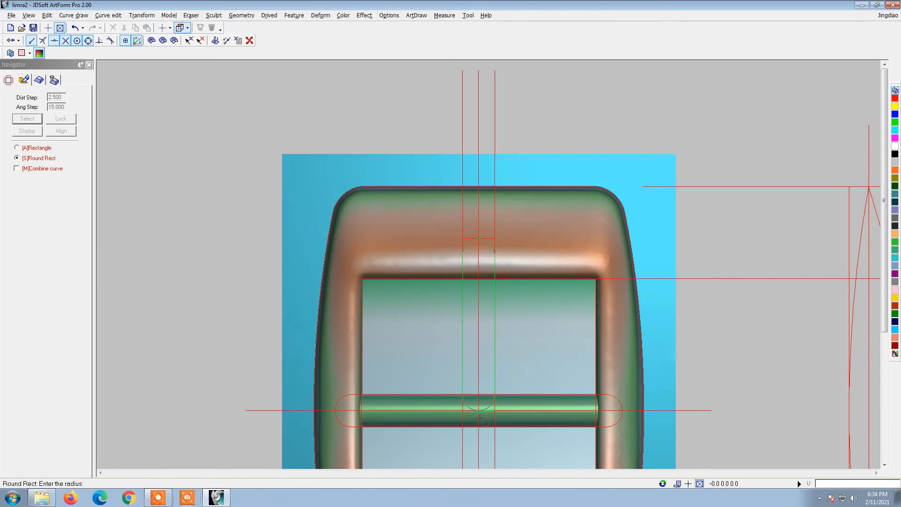
left_click(485, 422)
Delete the short horizontal construction line and the two vertical offset lines beside the centre line
scroll(459, 227, "up", 4)
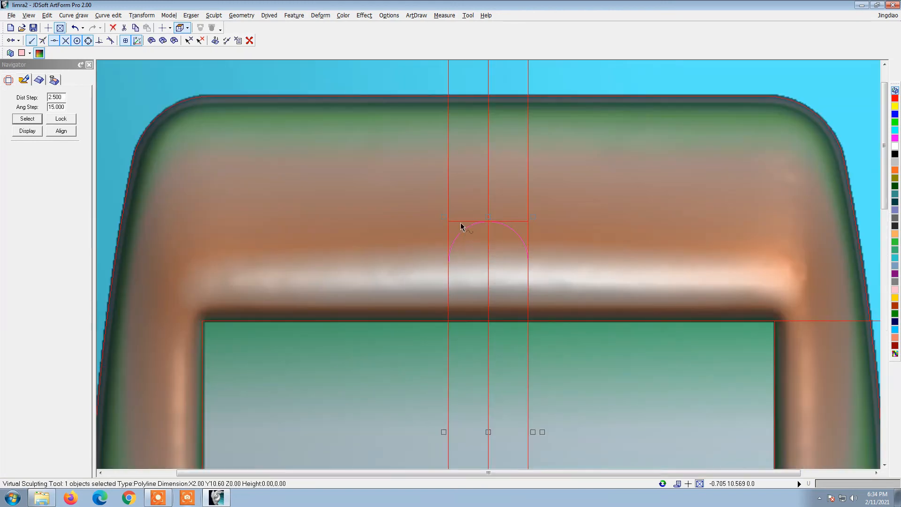
left_click(461, 224)
key("Delete")
left_click(447, 207)
key("Delete")
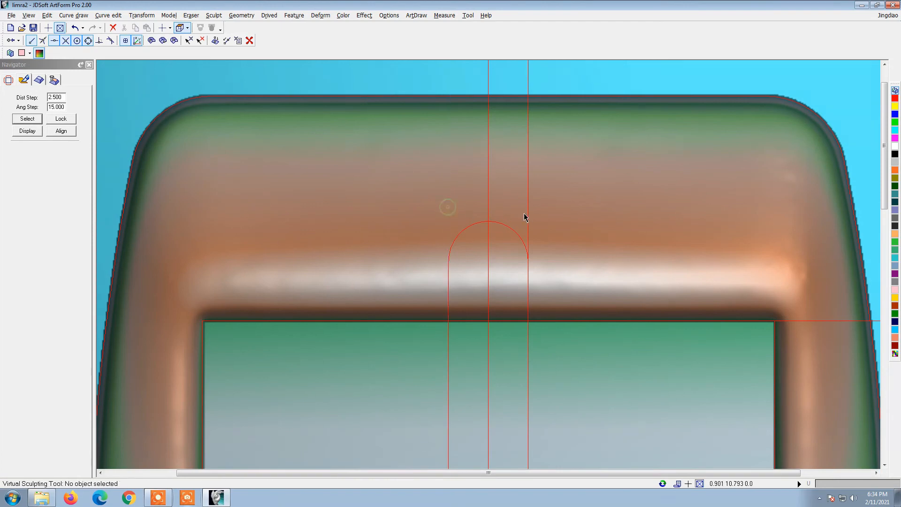
key("Delete")
scroll(468, 190, "down", 4)
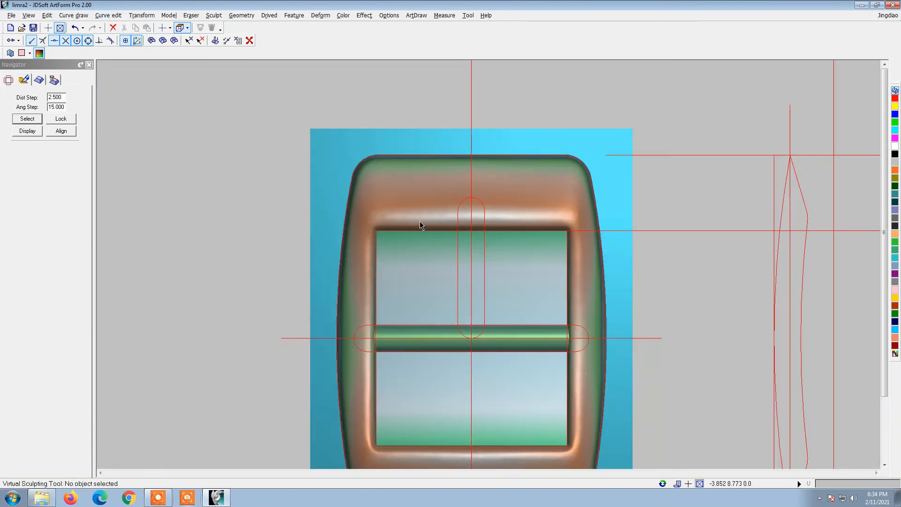
Quick-trim the slot's two sides between the opening's upper edge and the crossbar, and delete the leftover lower arc
left_click(108, 15)
left_click(125, 45)
scroll(457, 252, "up", 2)
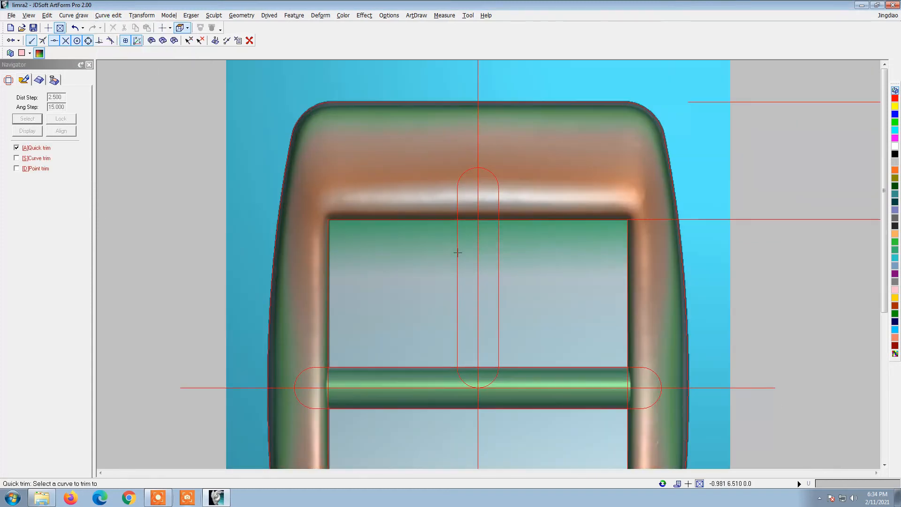
left_click(458, 252)
left_click(498, 271)
right_click(488, 388)
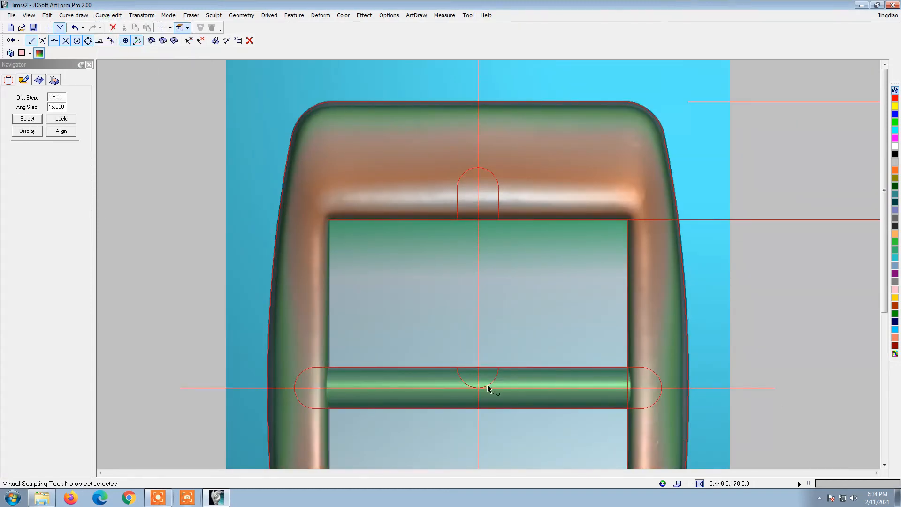
left_click(498, 378)
key("Delete")
Select the arch above the opening and move it right by two 25-unit nudges, clear of the side profile
scroll(445, 284, "down", 3)
scroll(471, 240, "up", 2)
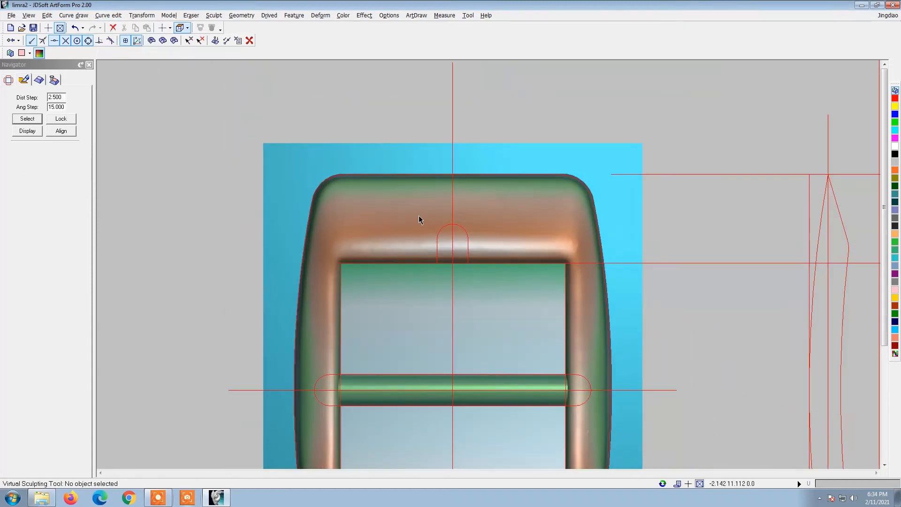
left_click_drag(418, 218, 506, 291)
scroll(488, 251, "down", 3)
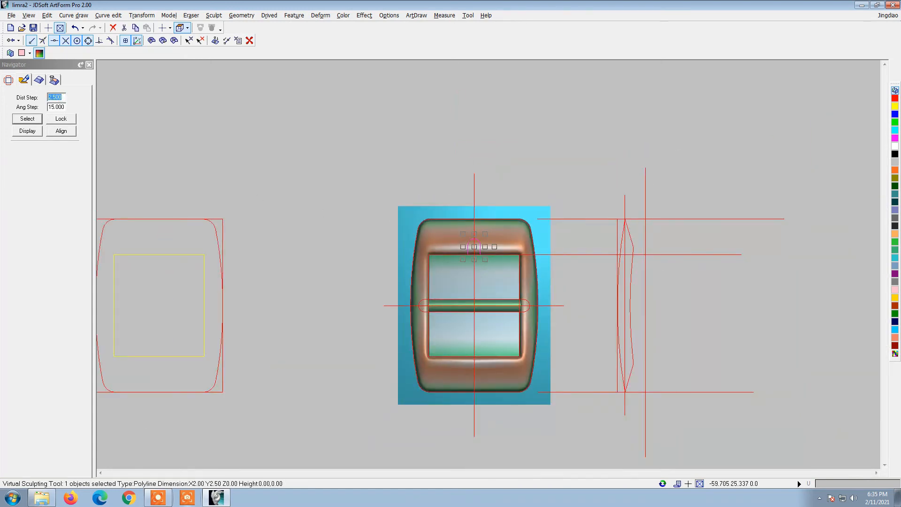
key("Return")
key("Right")
key("Right")
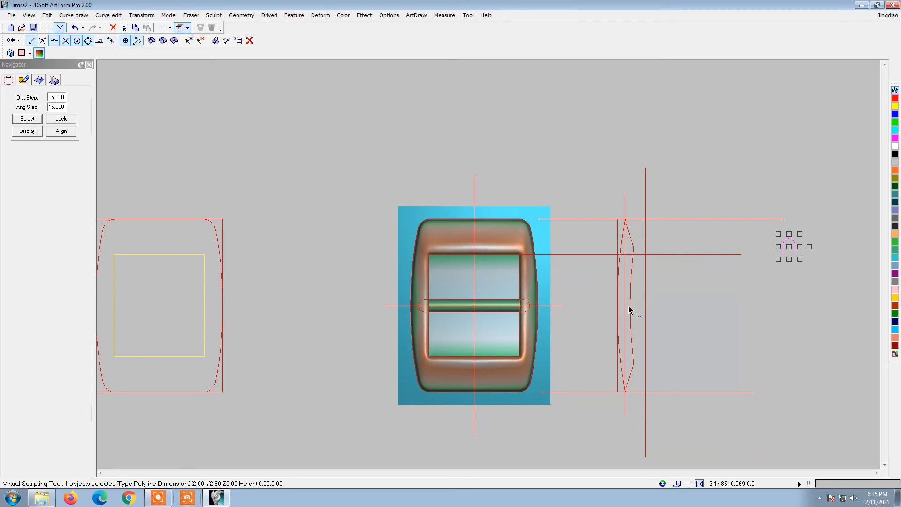
Close the arch's open lower end with a straight line and select both curves
key("l")
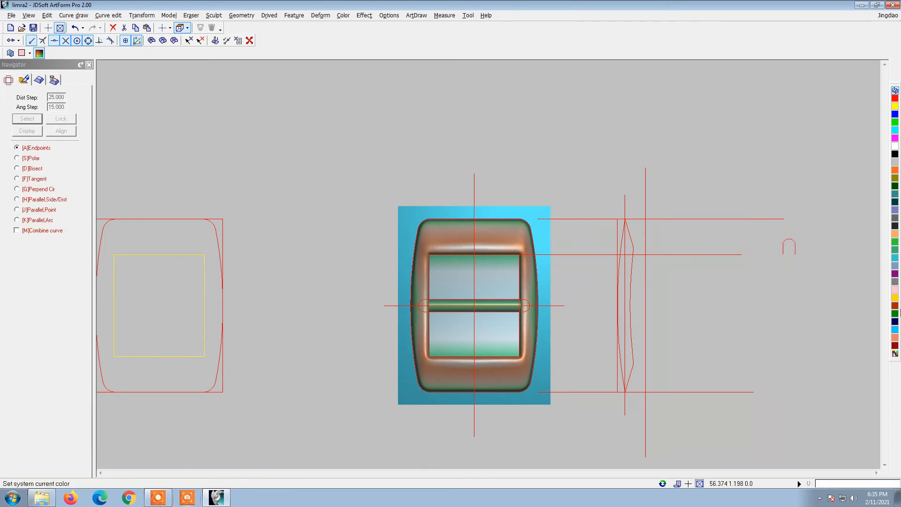
left_click(794, 255)
right_click(793, 254)
left_click_drag(776, 229, 805, 277)
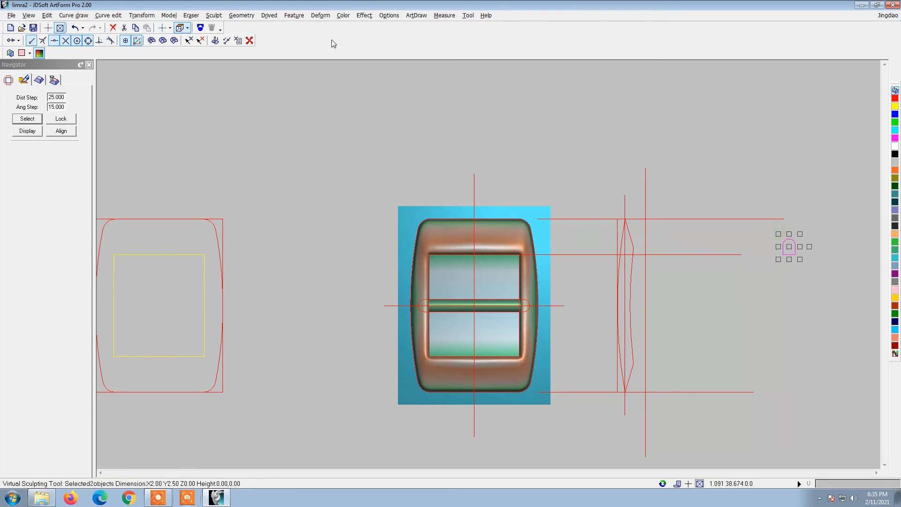
Join the arch and its closing line into one curve and move it left by two 25-unit nudges onto the buckle's upper bar
left_click(108, 15)
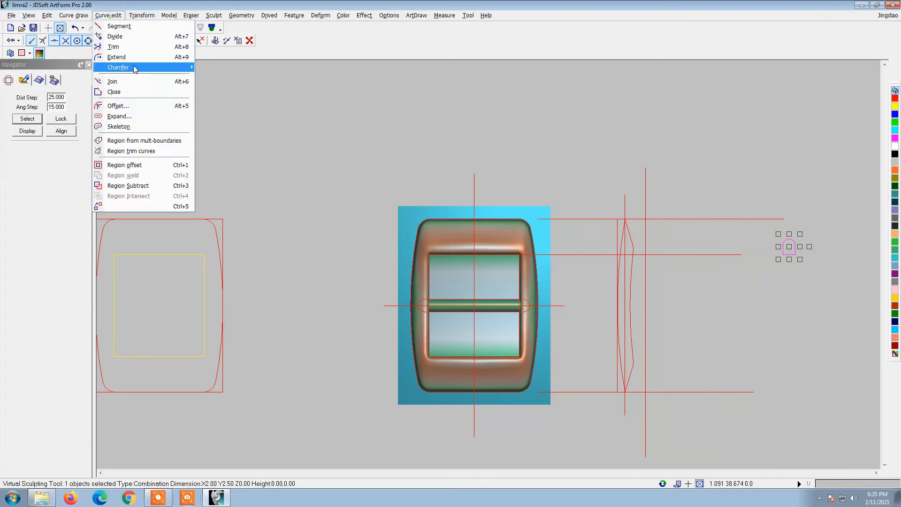
left_click(113, 80)
scroll(849, 242, "up", 1)
scroll(823, 243, "up", 1)
right_click(759, 246)
left_click(761, 247)
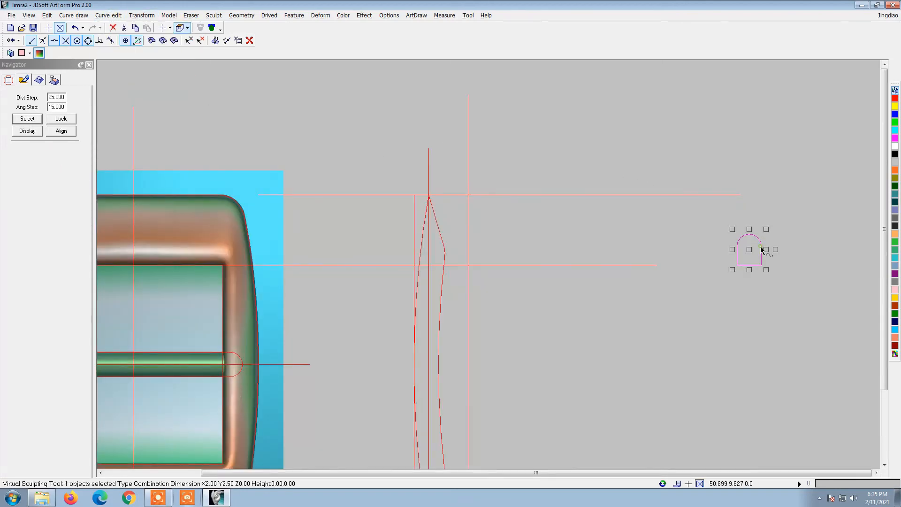
scroll(754, 243, "down", 2)
key("Left")
key("Left")
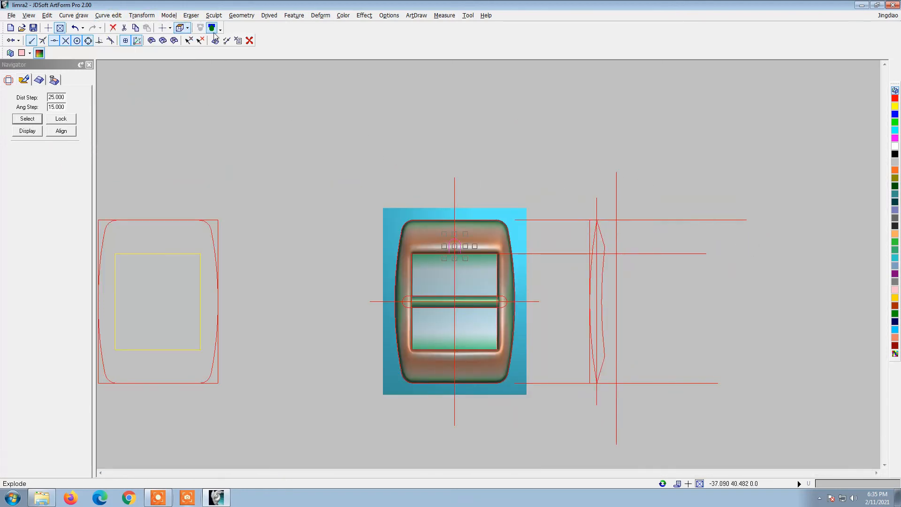
Display the relief in its region colours and check the arch's position on the upper bar
left_click(364, 15)
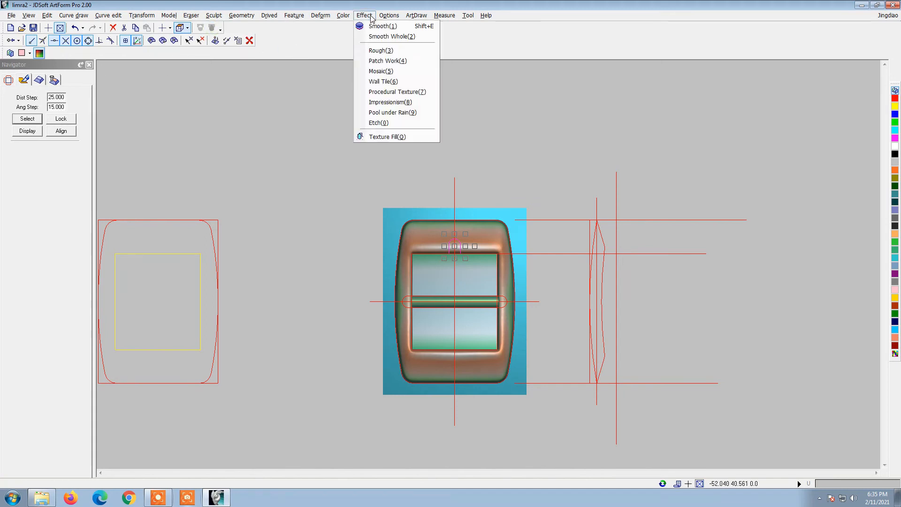
left_click(425, 57)
scroll(465, 248, "up", 3)
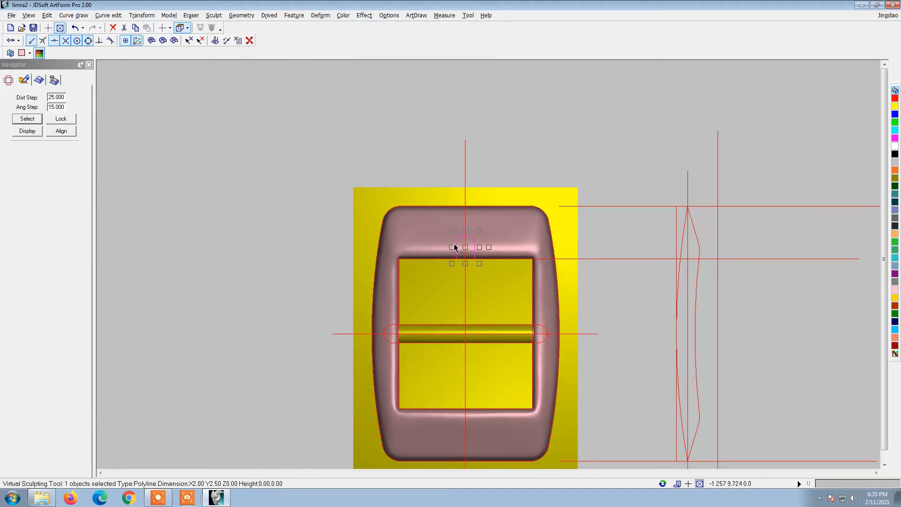
middle_click_drag(617, 231, 496, 298)
scroll(558, 323, "down", 3)
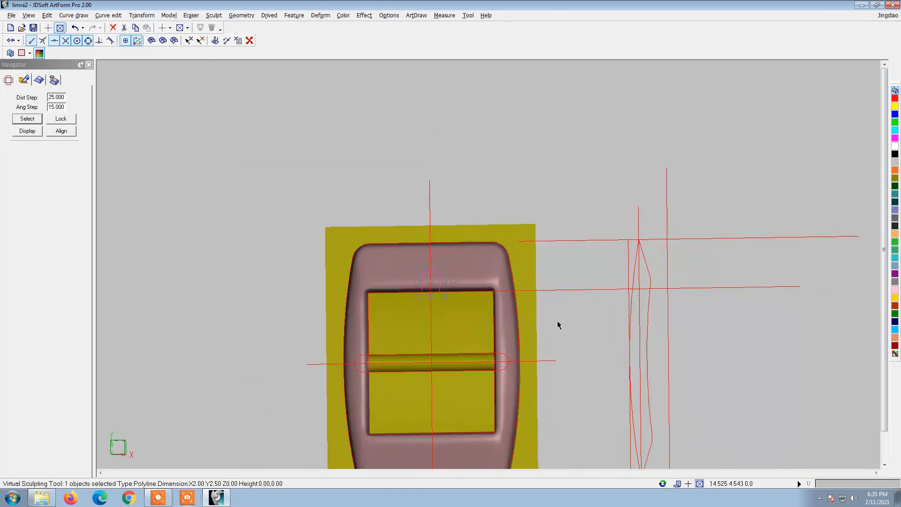
right_click(736, 334)
left_click(763, 437)
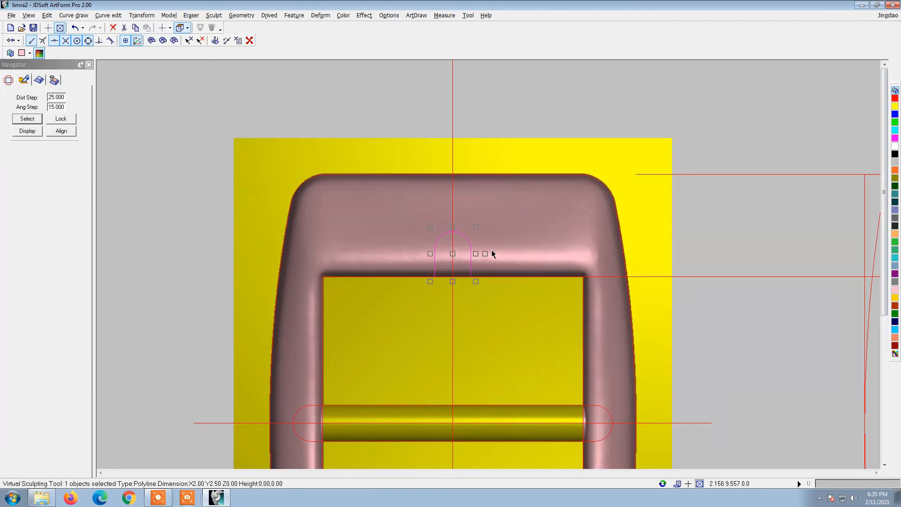
Colour the arch outline slate blue and seed-fill the area inside it with the same colour
scroll(493, 253, "up", 3)
left_click(894, 211)
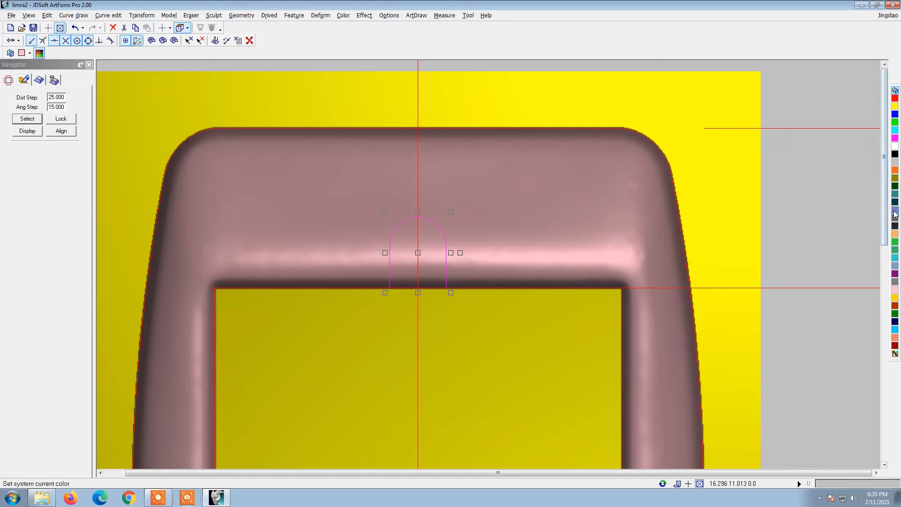
key("l")
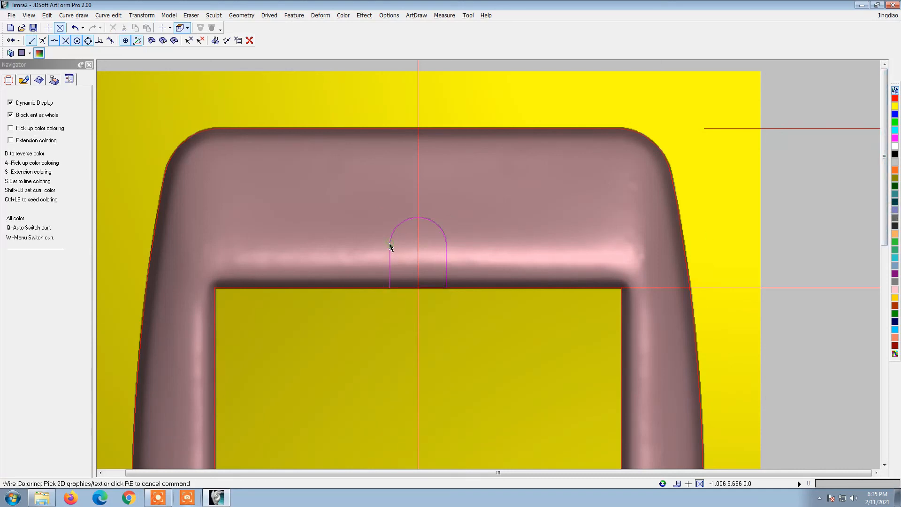
left_click(409, 249, "ctrl")
Punch the slate-blue notch to an absolute height of 1.5 with a 0.42 cylinder, using the Color mask
scroll(409, 252, "up", 2)
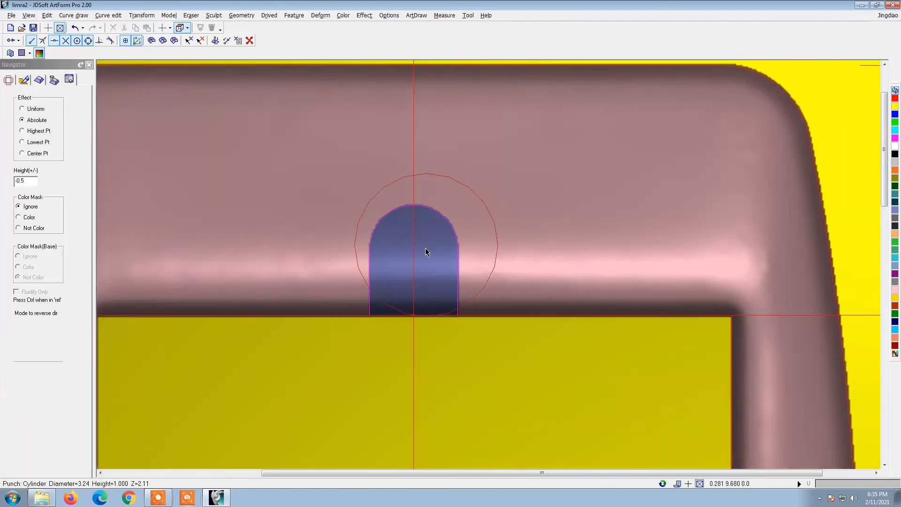
key("s")
key("s")
key("s")
key("s")
key("s")
key("s")
key("s")
key("s")
scroll(120, 175, "up", 1)
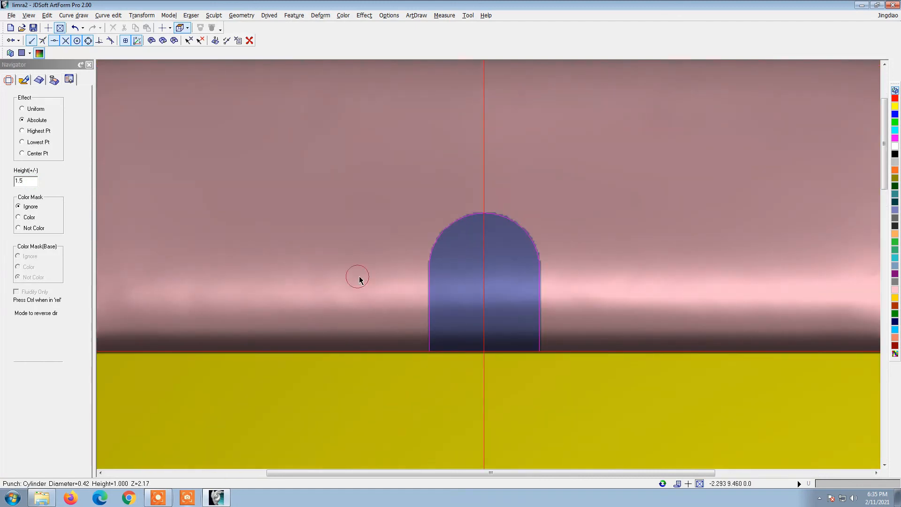
left_click(27, 217)
left_click(488, 293)
middle_click_drag(452, 283, 402, 233)
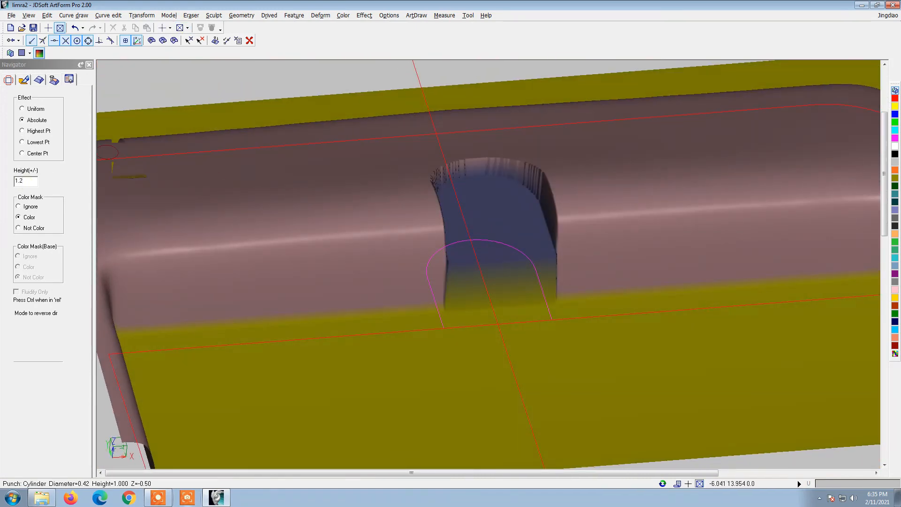
Punch the coloured notch again at an absolute height of 1.2 and inspect the cut from an angle
left_click(486, 213)
middle_click_drag(486, 213, 327, 226)
scroll(451, 254, "down", 4)
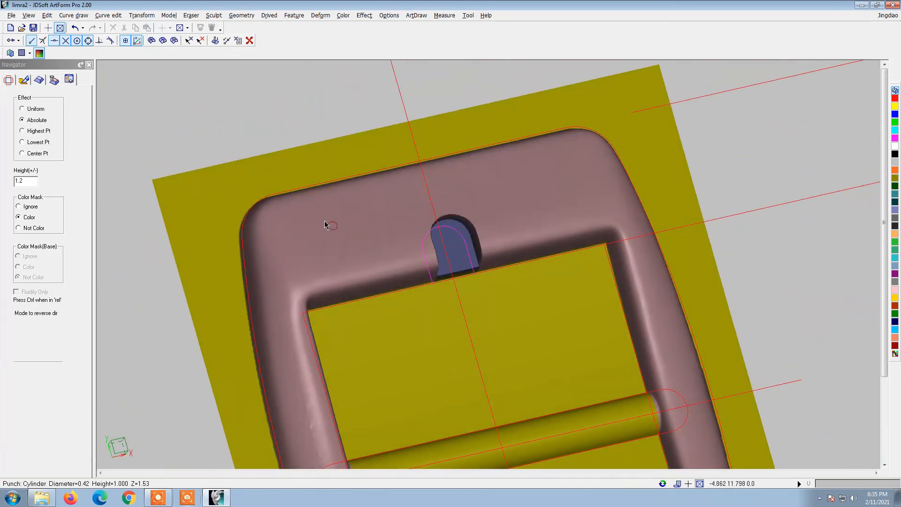
scroll(325, 226, "down", 3)
right_click(586, 272)
left_click(615, 372)
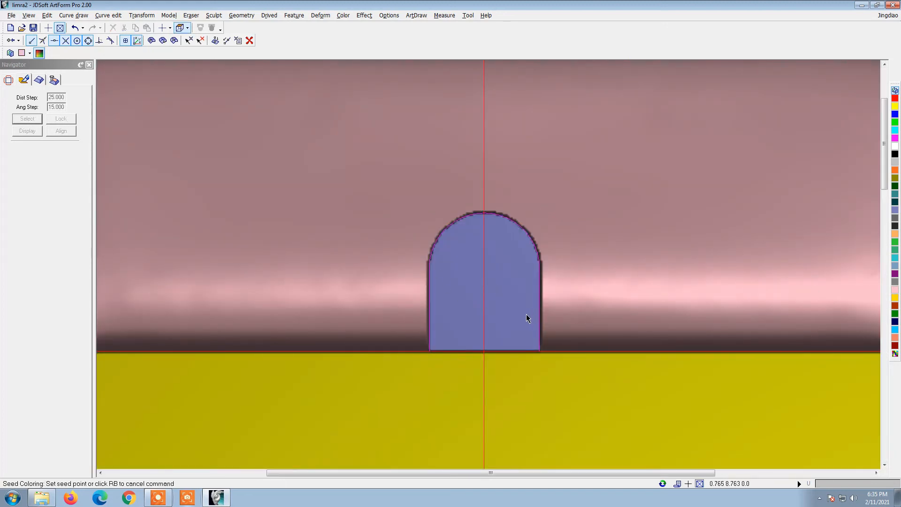
Recolour the notch floor with the frame's pink and run Drived Smoothing along the arch outline with a small brush
left_click(508, 284)
scroll(493, 287, "down", 2)
key("s")
scroll(481, 287, "up", 2)
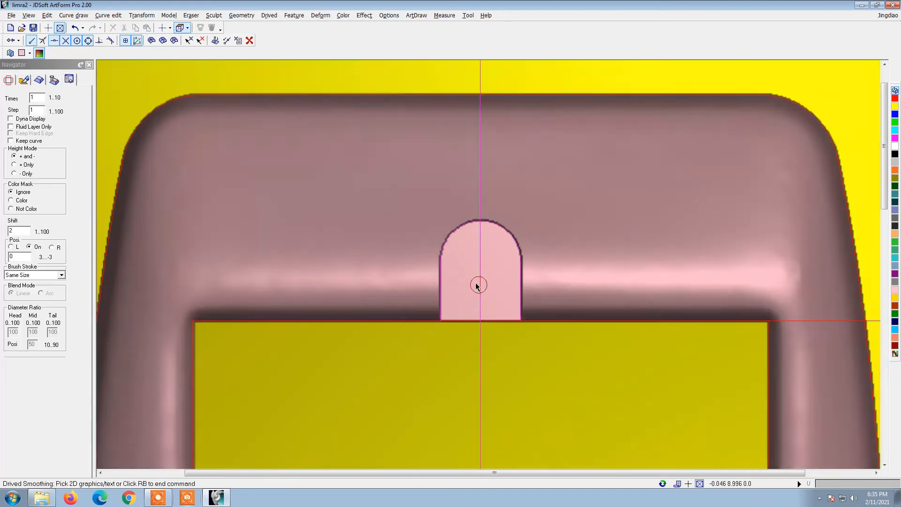
left_click(431, 281)
Smooth the notch edges along the arch outline with a larger brush, the Color mask and a shift of 1
left_click(22, 200)
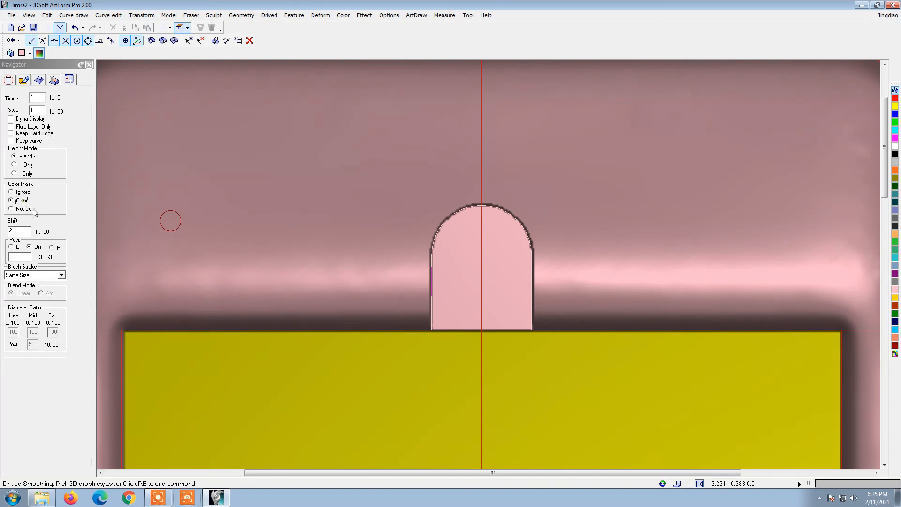
left_click(429, 296)
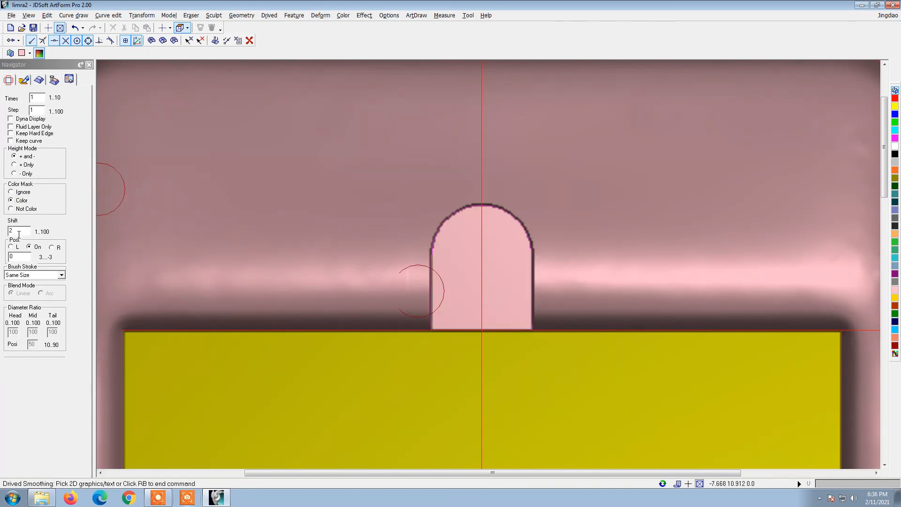
left_click(428, 299)
scroll(376, 290, "down", 3)
scroll(381, 290, "up", 3)
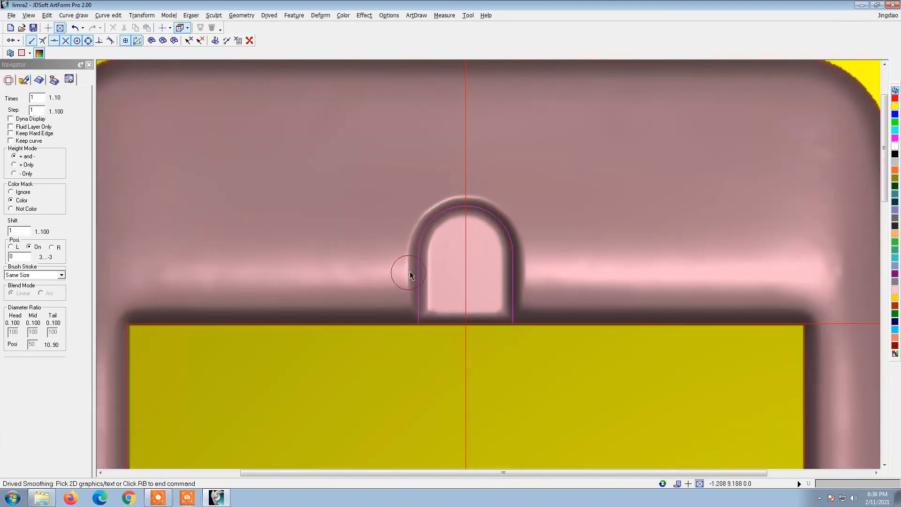
left_click(420, 269)
Examine the smoothed notch and the whole buckle relief from several angles
scroll(390, 247, "down", 1)
scroll(390, 251, "down", 3)
middle_click_drag(389, 251, 410, 258)
scroll(411, 255, "up", 3)
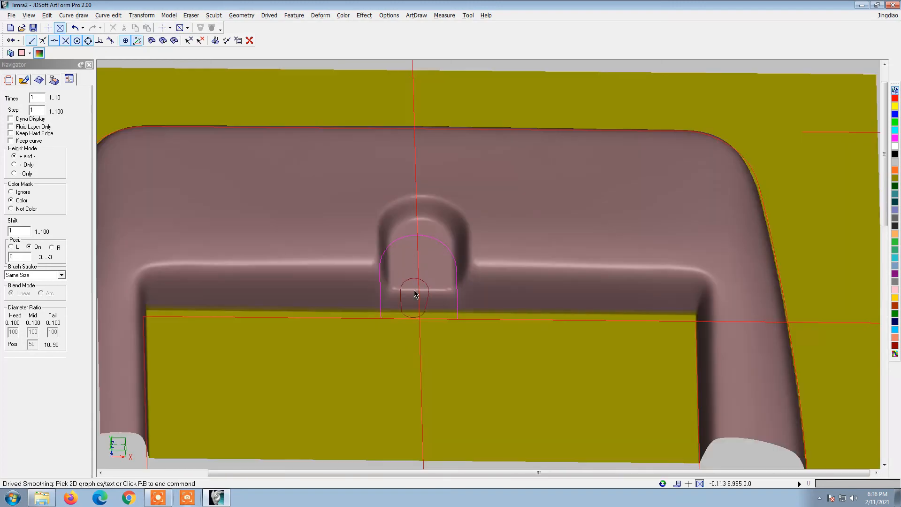
middle_click_drag(415, 291, 444, 195)
scroll(444, 195, "down", 2)
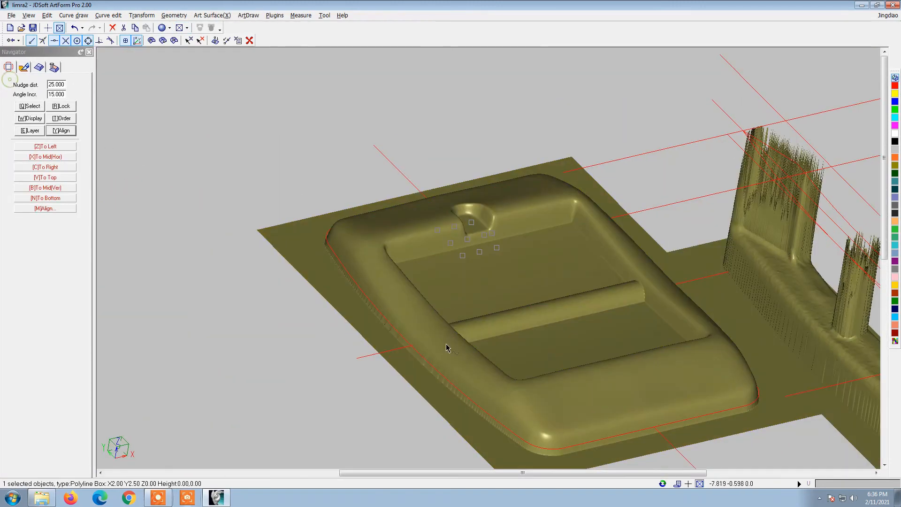
middle_click_drag(446, 346, 404, 328)
scroll(391, 286, "down", 3)
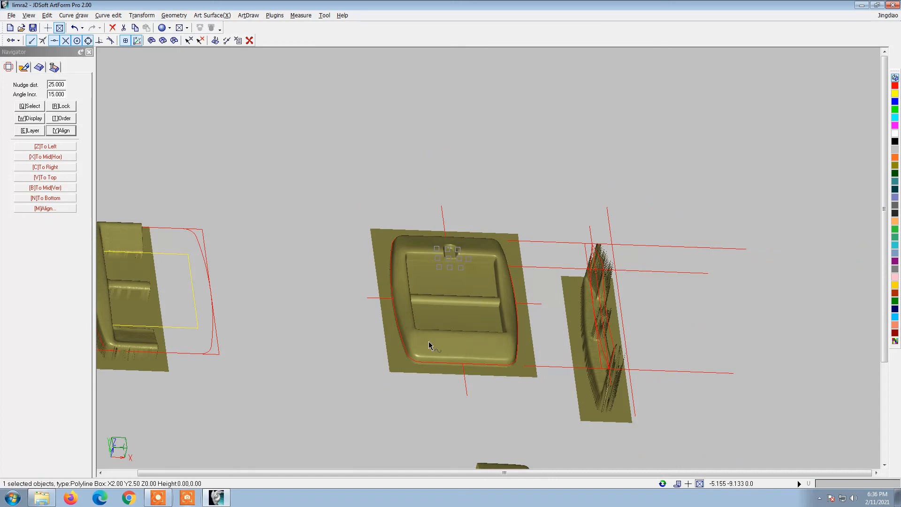
Select the buckle relief to read its height range and use Calculator for a computation with 2.23
left_click(412, 299)
middle_click_drag(413, 299, 361, 362)
left_click(420, 291, "shift")
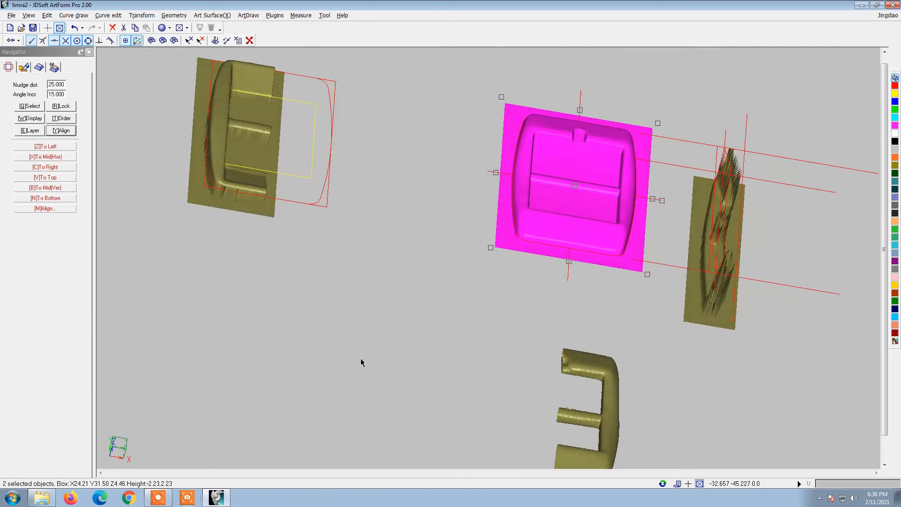
key("XF86Calculator")
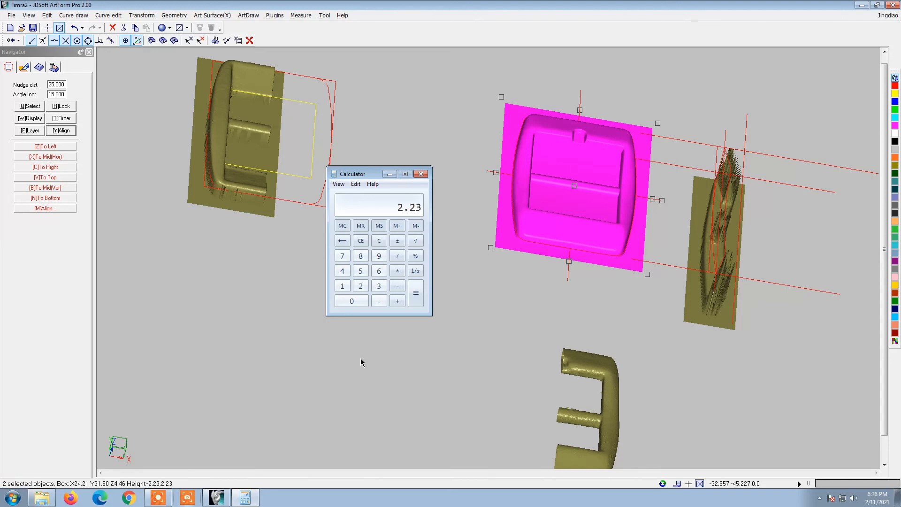
type("23")
key("Return")
left_click(419, 176)
Check the buckle's weight in Adjust Weight at a ratio of 6.7 g/cubic cm without applying an adjustment
middle_click_drag(490, 177, 110, 125)
left_click(27, 70)
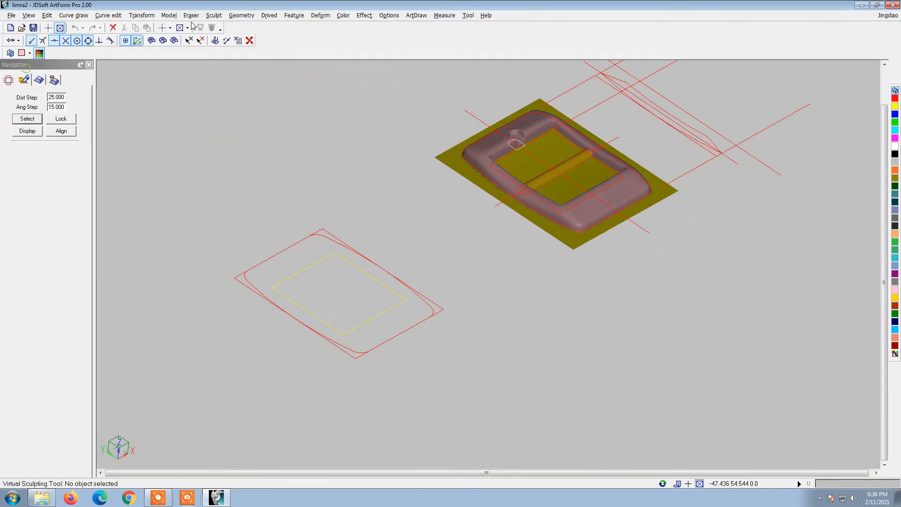
left_click(169, 15)
left_click(207, 117)
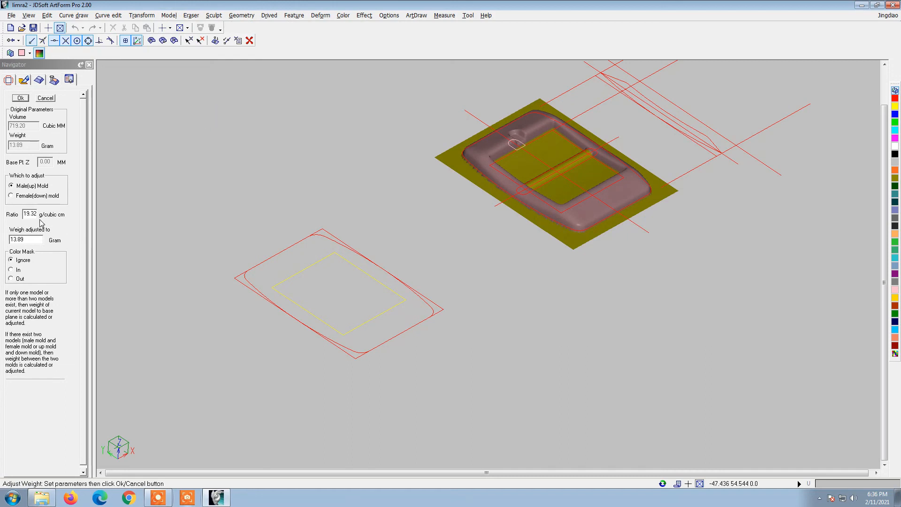
type("6.7")
left_click(46, 98)
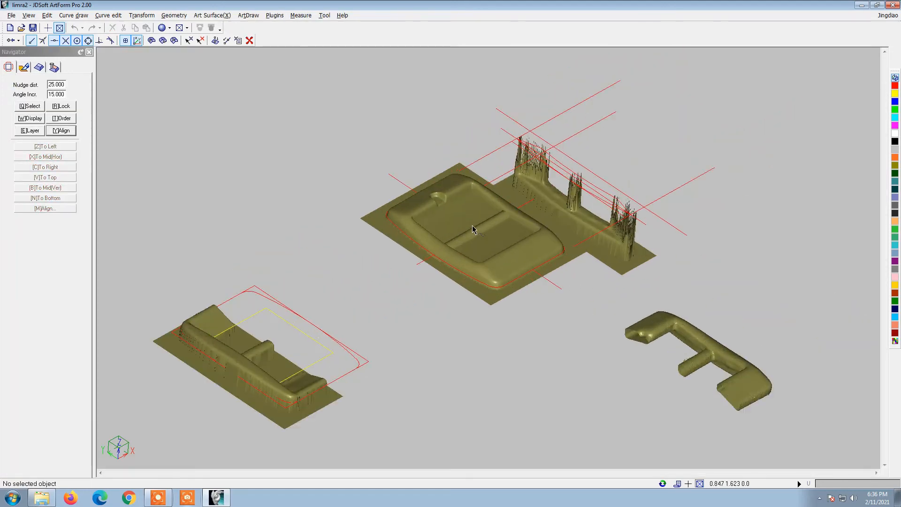